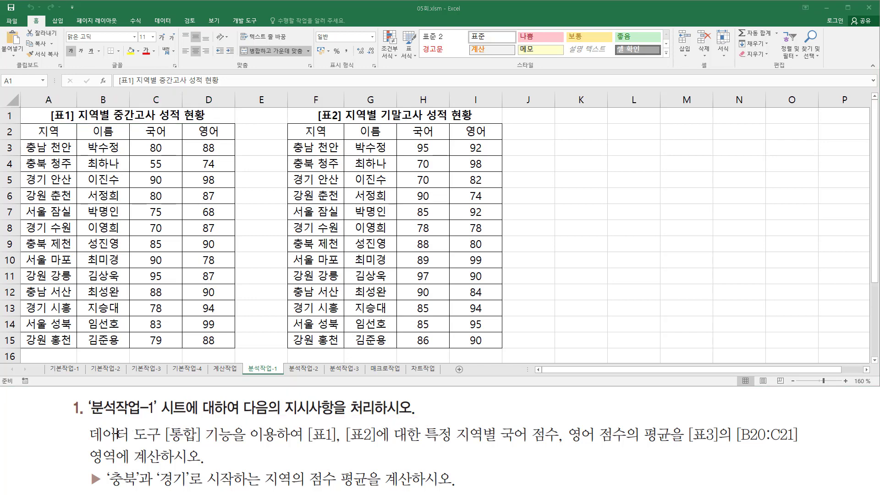
# Step: Examine the consolidation task instructions and the score tables [표1] and [표2] on the 분석작업-1 sheet
pyautogui.moveTo(86, 424)
pyautogui.mouseDown()
pyautogui.moveTo(124, 445)
pyautogui.moveTo(232, 458)
pyautogui.moveTo(250, 431)
pyautogui.moveTo(238, 427)
pyautogui.mouseUp()
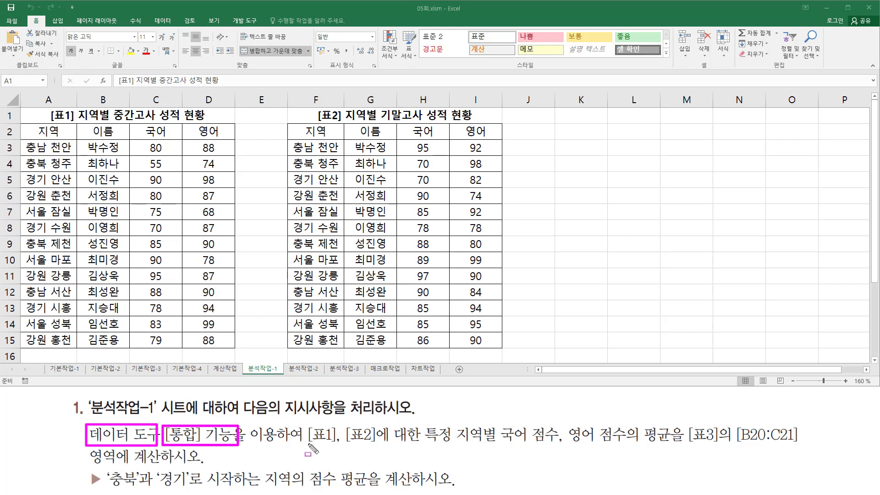
pyautogui.moveTo(308, 442); pyautogui.dragTo(634, 449)
pyautogui.moveTo(640, 416)
pyautogui.mouseDown()
pyautogui.moveTo(674, 459)
pyautogui.moveTo(716, 447)
pyautogui.moveTo(830, 447)
pyautogui.moveTo(807, 448)
pyautogui.mouseUp()
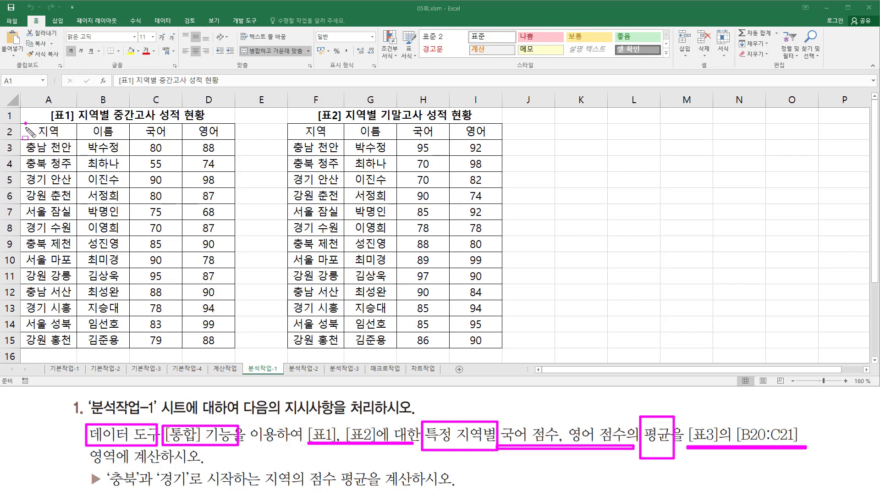
pyautogui.moveTo(25, 123)
pyautogui.mouseDown()
pyautogui.moveTo(169, 306)
pyautogui.moveTo(213, 354)
pyautogui.moveTo(230, 347)
pyautogui.mouseUp()
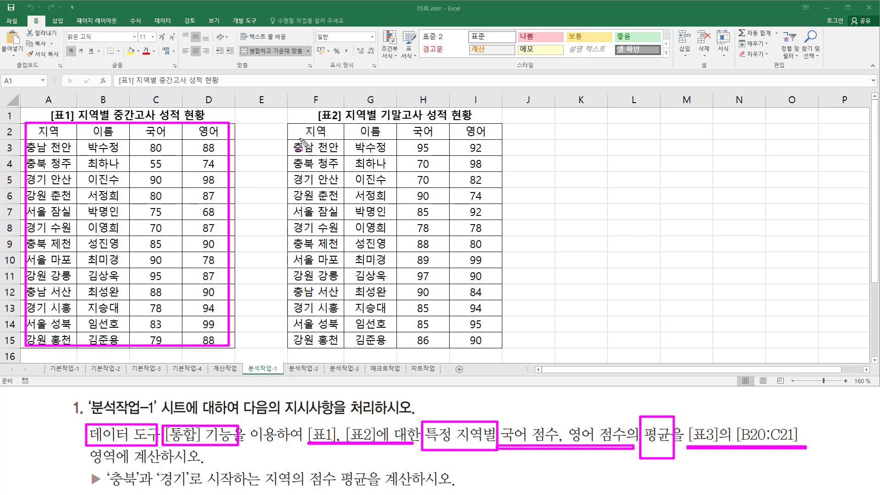
pyautogui.moveTo(287, 124)
pyautogui.mouseDown()
pyautogui.moveTo(292, 156)
pyautogui.moveTo(431, 316)
pyautogui.moveTo(497, 349)
pyautogui.mouseUp()
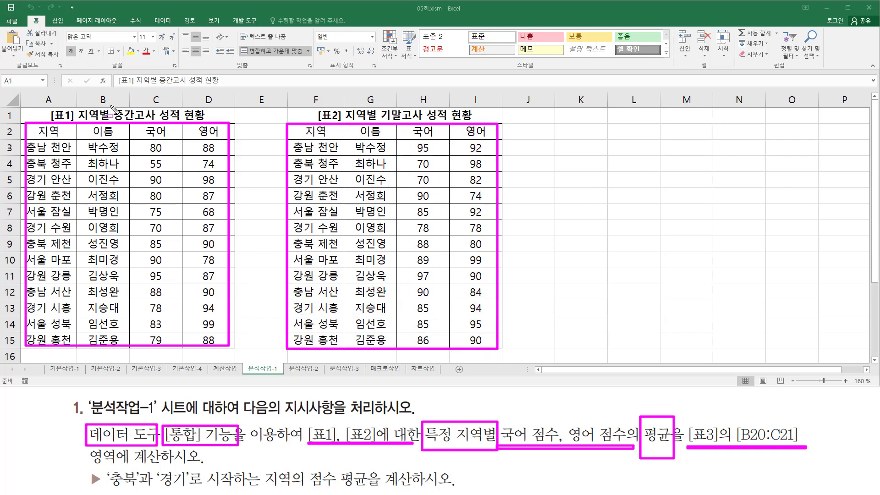
pyautogui.moveTo(110, 105)
pyautogui.mouseDown()
pyautogui.moveTo(164, 139)
pyautogui.moveTo(158, 131)
pyautogui.mouseUp()
pyautogui.moveTo(380, 107); pyautogui.dragTo(422, 131)
pyautogui.press('Escape')
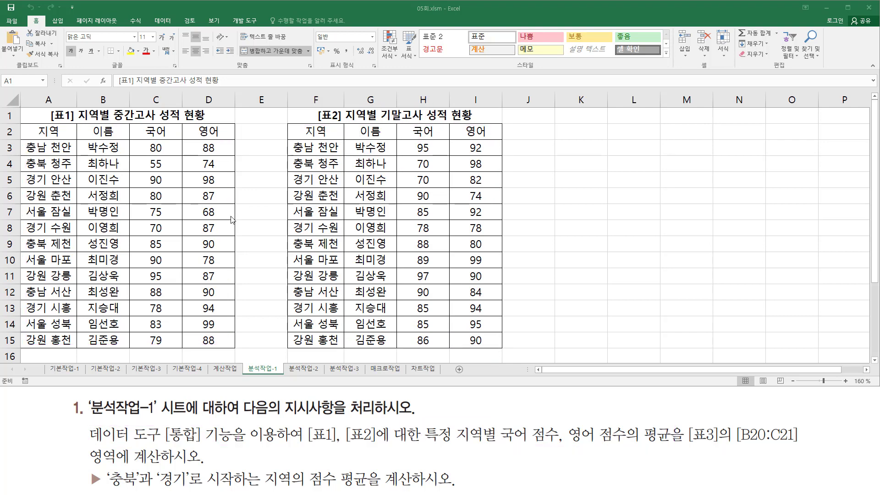
# Step: Examine the empty [표3] layout and compare the regions in [표1] with the '충북' and '경기' prefix condition
pyautogui.scroll(-3, 156, 228)
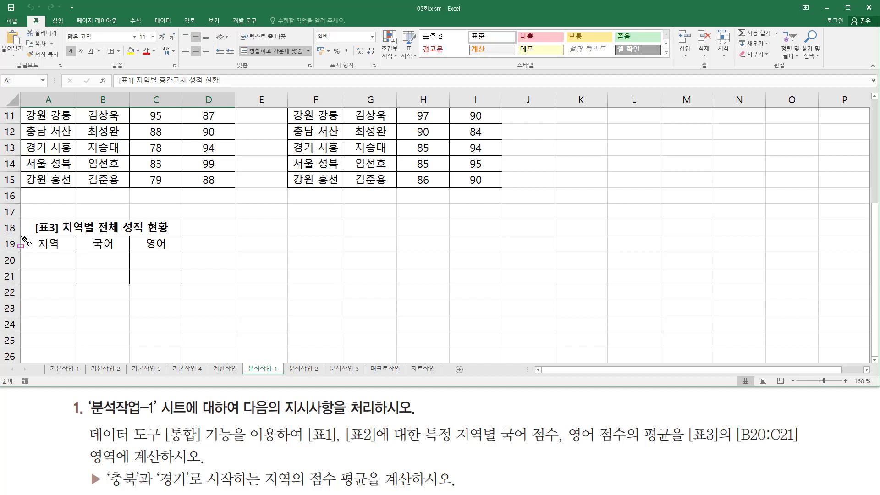
pyautogui.moveTo(21, 236)
pyautogui.mouseDown()
pyautogui.moveTo(34, 265)
pyautogui.moveTo(137, 289)
pyautogui.moveTo(176, 288)
pyautogui.mouseUp()
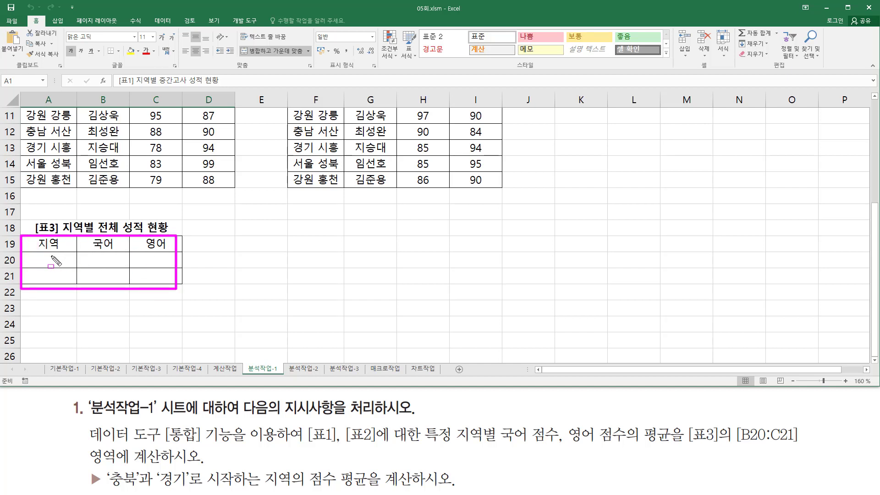
pyautogui.moveTo(51, 266); pyautogui.dragTo(151, 281)
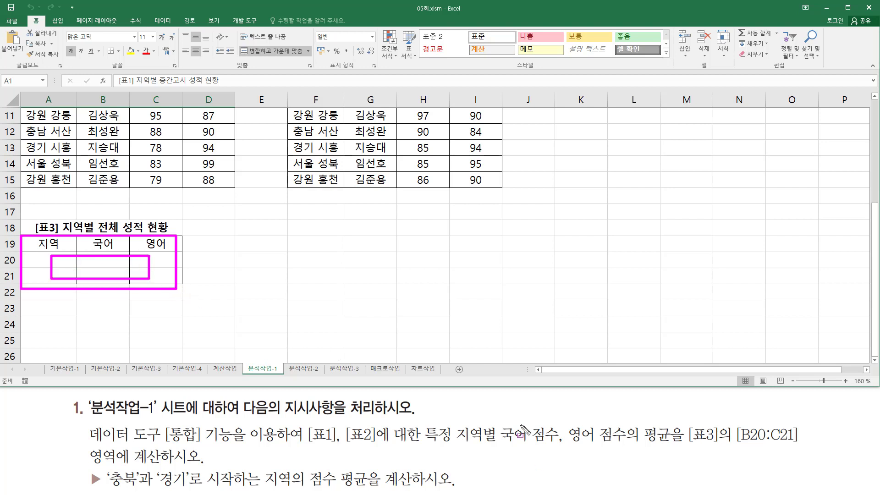
pyautogui.moveTo(505, 420)
pyautogui.mouseDown()
pyautogui.moveTo(503, 435)
pyautogui.moveTo(596, 456)
pyautogui.moveTo(686, 448)
pyautogui.moveTo(692, 456)
pyautogui.mouseUp()
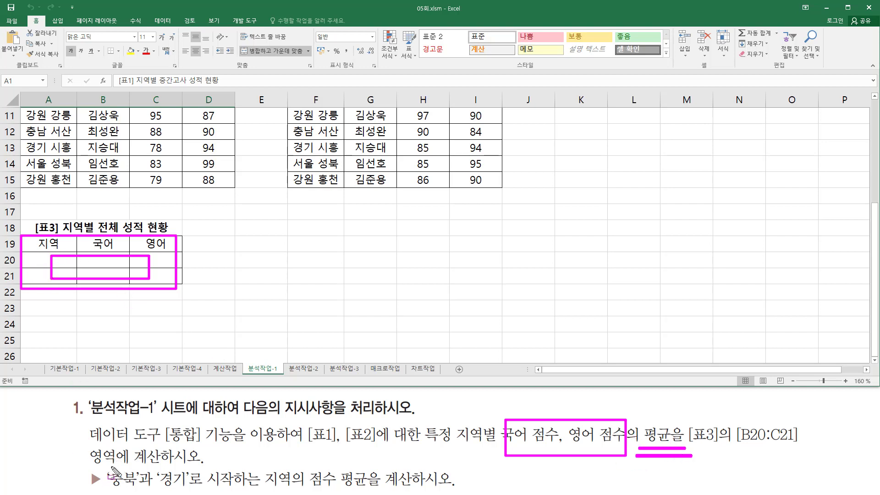
pyautogui.moveTo(113, 469)
pyautogui.mouseDown()
pyautogui.moveTo(136, 486)
pyautogui.moveTo(160, 479)
pyautogui.moveTo(183, 487)
pyautogui.moveTo(184, 468)
pyautogui.moveTo(254, 486)
pyautogui.mouseUp()
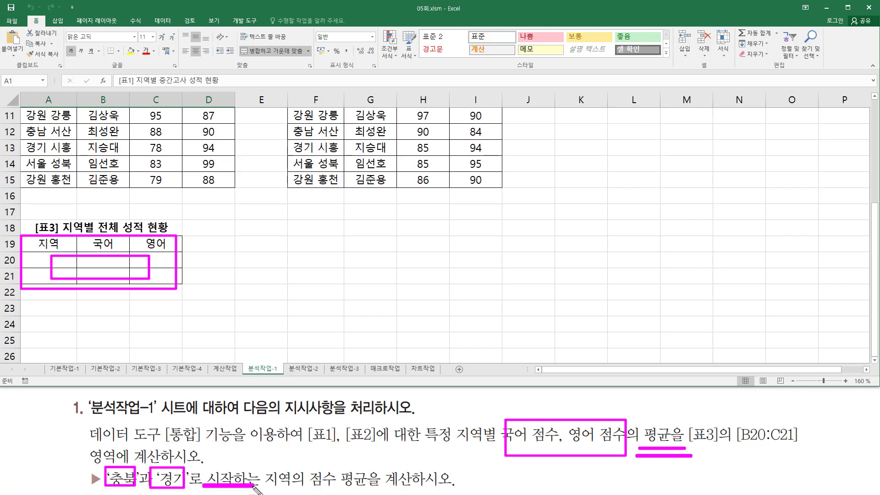
pyautogui.press('Escape')
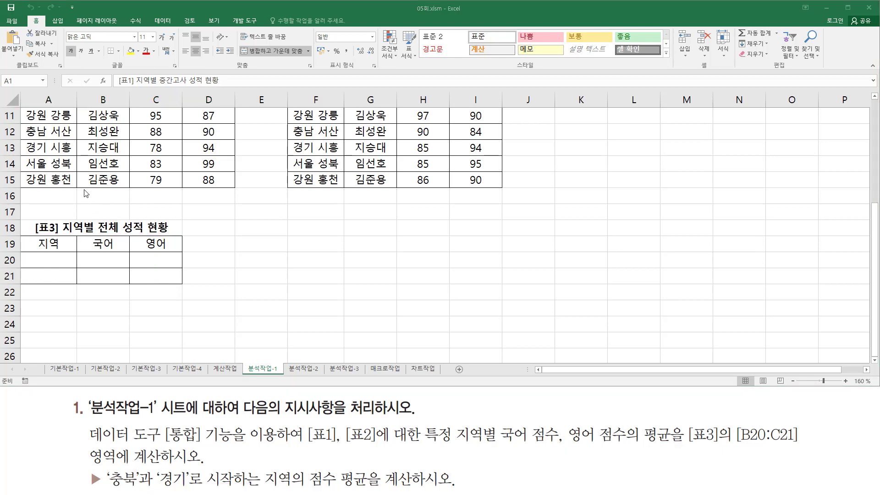
pyautogui.scroll(3, 83, 189)
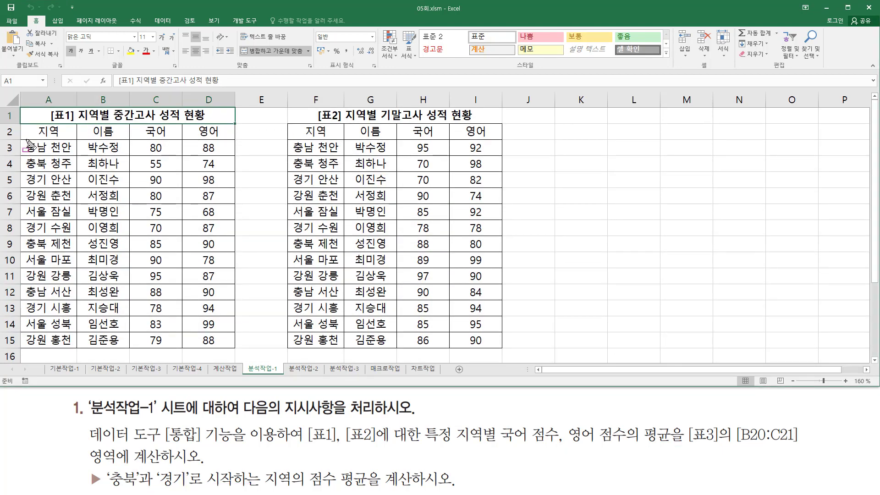
pyautogui.moveTo(25, 137)
pyautogui.mouseDown()
pyautogui.moveTo(74, 158)
pyautogui.moveTo(79, 352)
pyautogui.mouseUp()
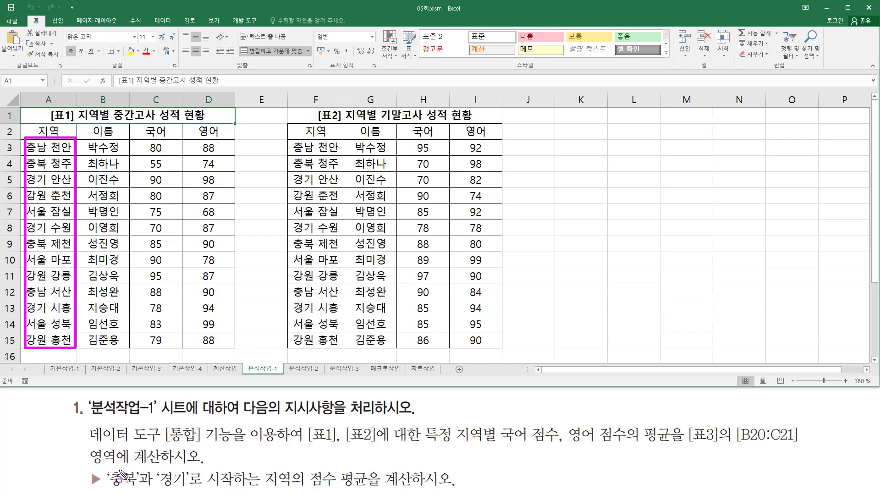
pyautogui.moveTo(109, 466)
pyautogui.mouseDown()
pyautogui.moveTo(110, 486)
pyautogui.moveTo(290, 491)
pyautogui.mouseUp()
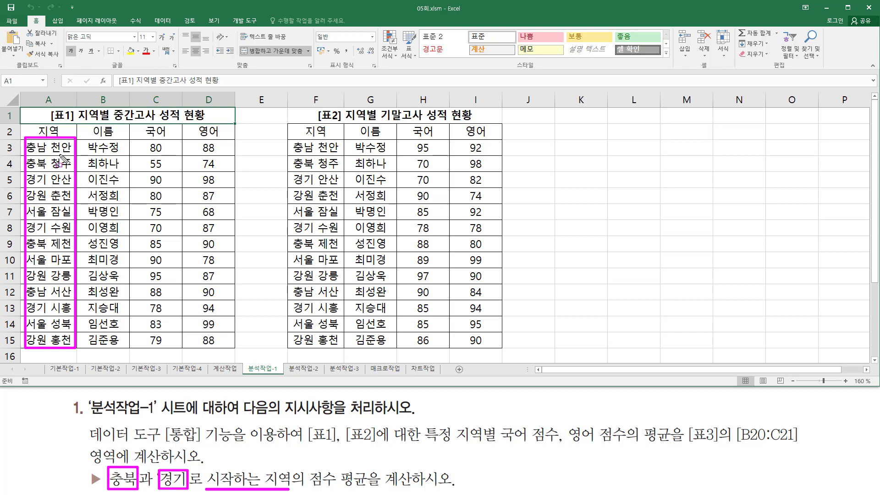
pyautogui.moveTo(49, 140)
pyautogui.mouseDown()
pyautogui.moveTo(59, 151)
pyautogui.moveTo(71, 330)
pyautogui.mouseUp()
pyautogui.press('Escape')
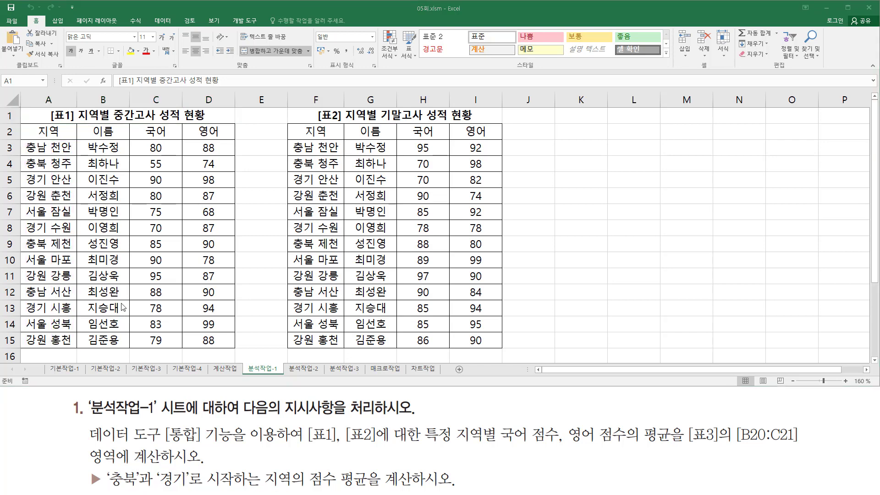
# Step: Enter the wildcard region labels 충북* in A20 and 경기* in A21 of [표3]
pyautogui.scroll(-3, 121, 303)
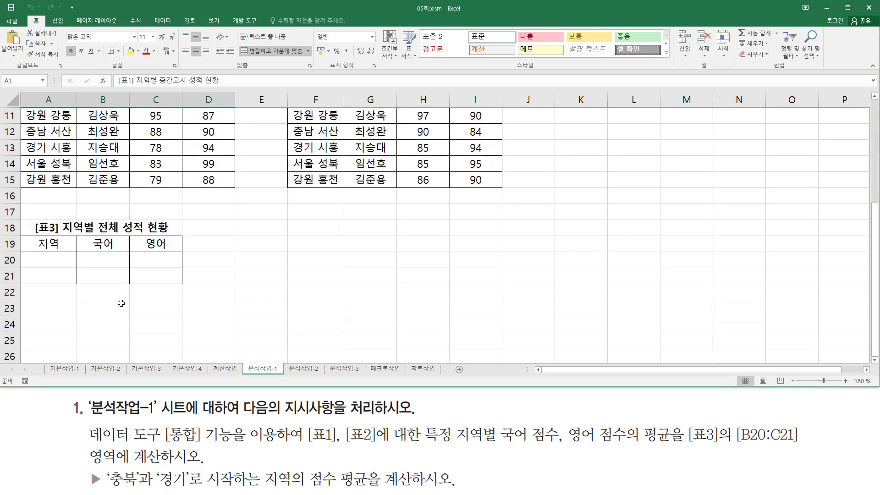
pyautogui.click(58, 259)
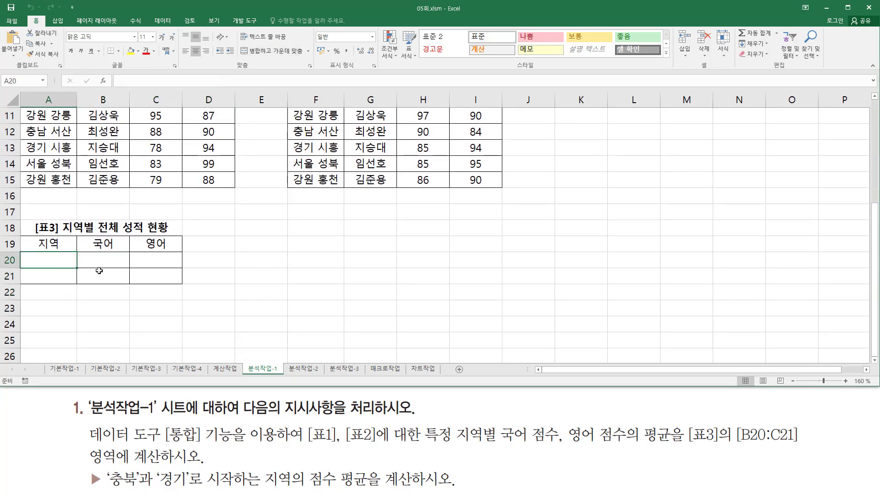
pyautogui.write('c')
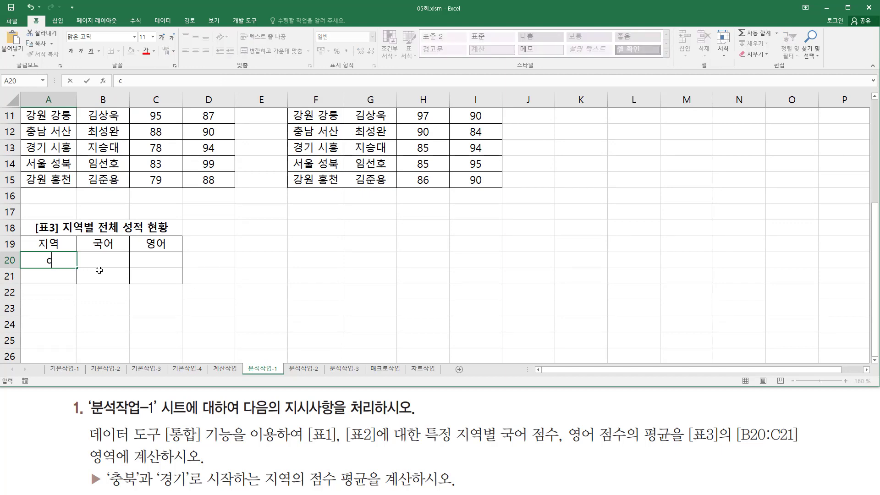
pyautogui.write('ndqnr')
pyautogui.write('*')
pyautogui.press('Return')
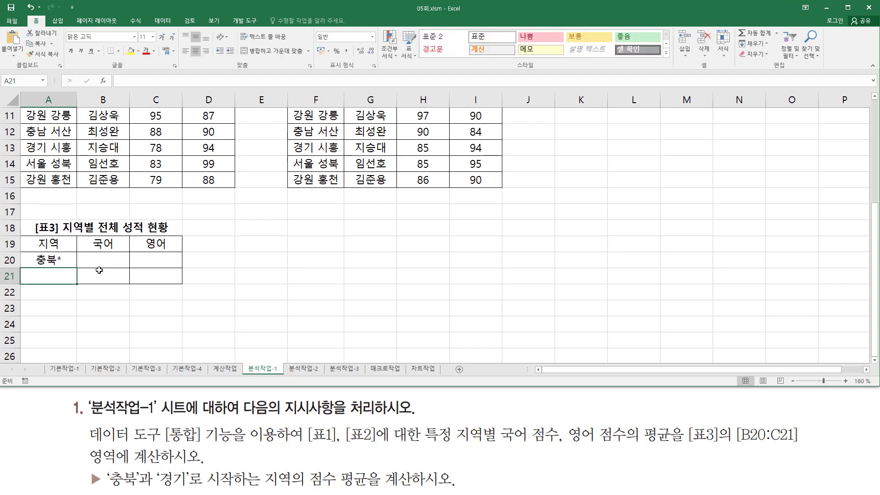
pyautogui.write('rudrl')
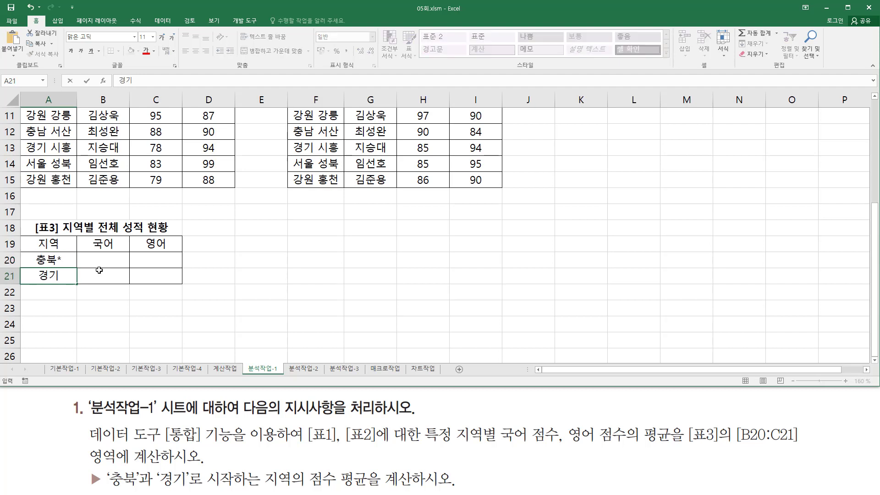
pyautogui.write('*')
pyautogui.press('Return')
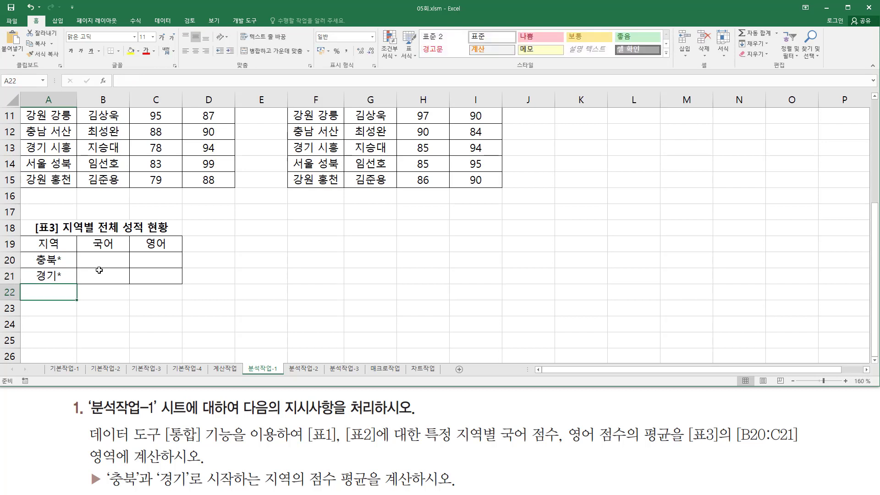
# Step: Start a Consolidate (통합) on range A19:C21 of [표3] with the function set to 평균
pyautogui.moveTo(56, 246); pyautogui.dragTo(145, 280)
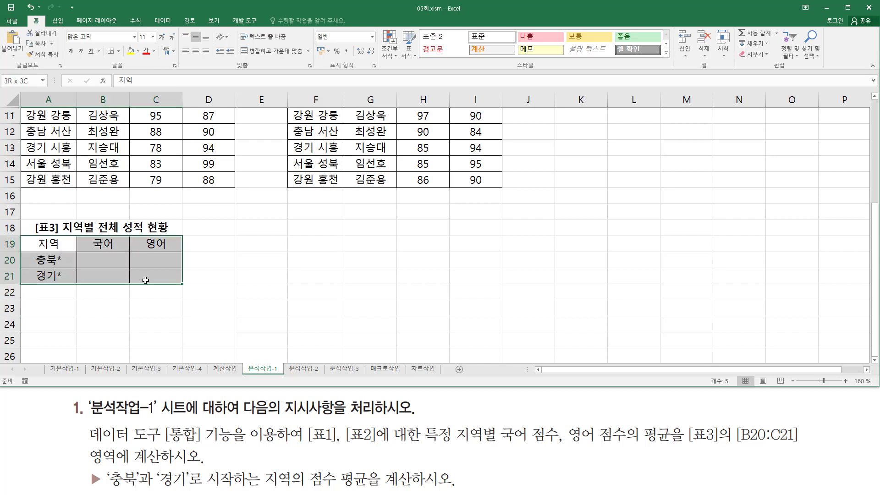
pyautogui.moveTo(145, 280); pyautogui.dragTo(146, 280)
pyautogui.click(163, 21)
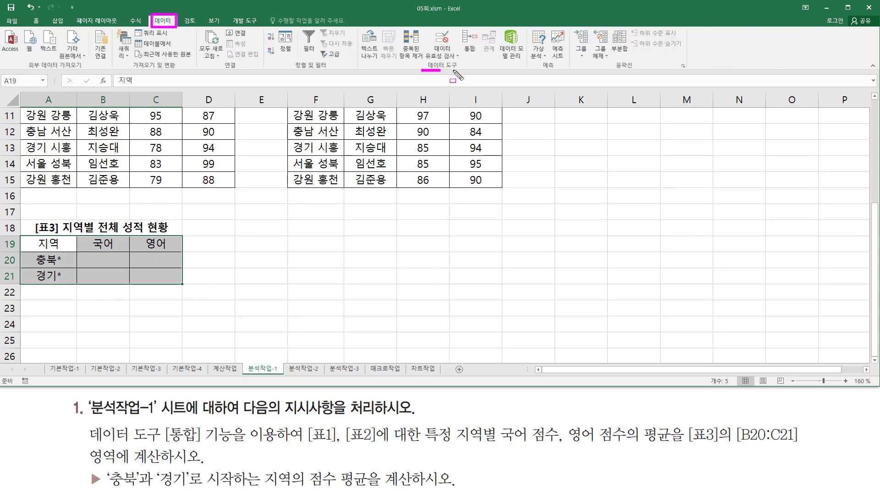
pyautogui.click(469, 46)
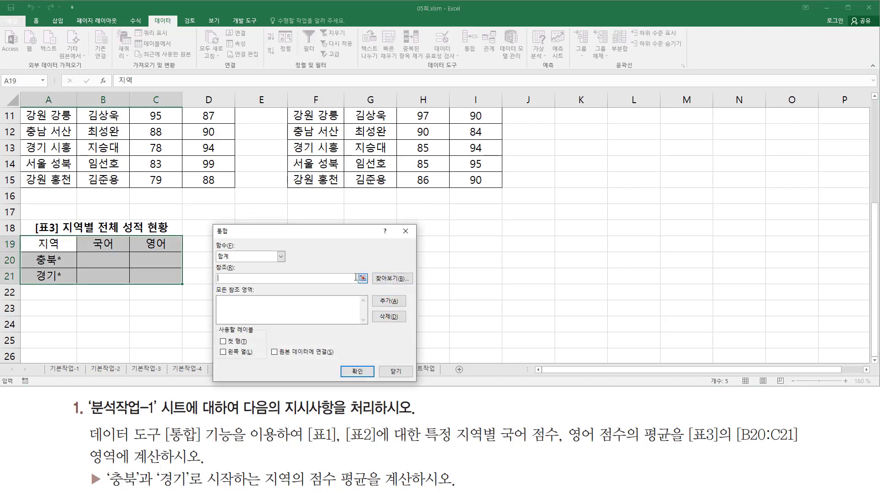
pyautogui.moveTo(498, 443); pyautogui.dragTo(671, 451)
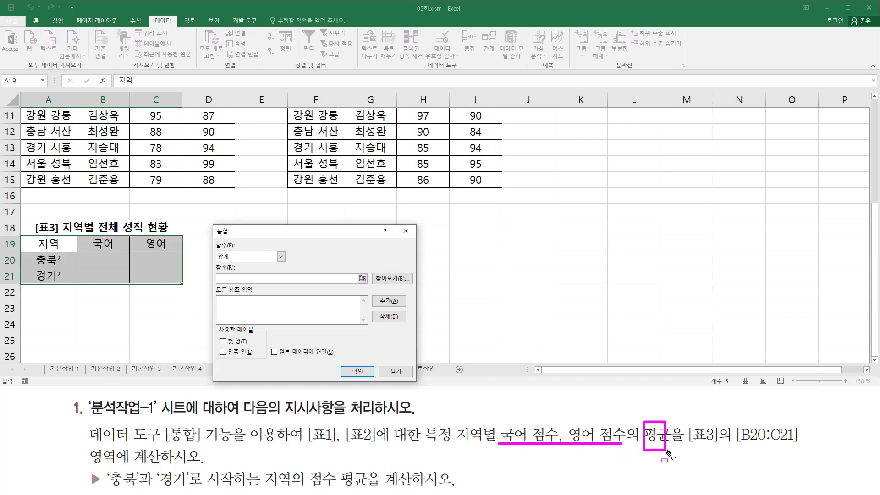
pyautogui.moveTo(215, 238)
pyautogui.mouseDown()
pyautogui.moveTo(243, 263)
pyautogui.moveTo(287, 264)
pyautogui.mouseUp()
pyautogui.click(280, 257)
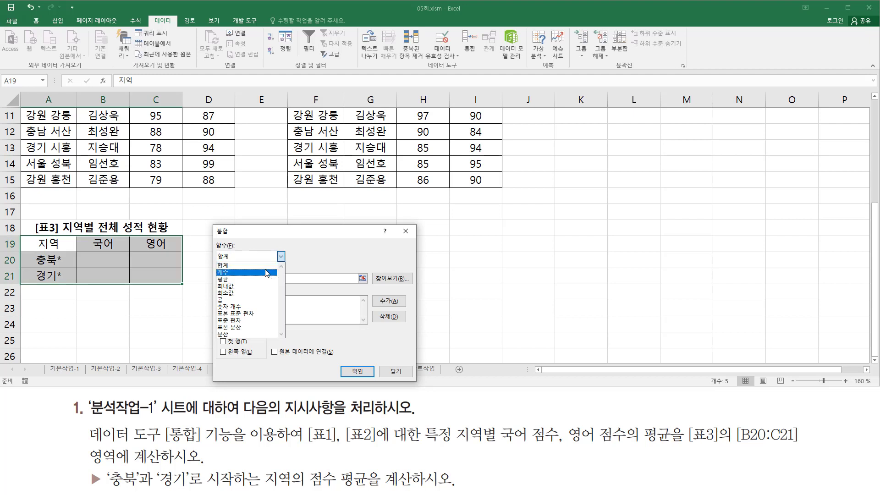
pyautogui.click(251, 280)
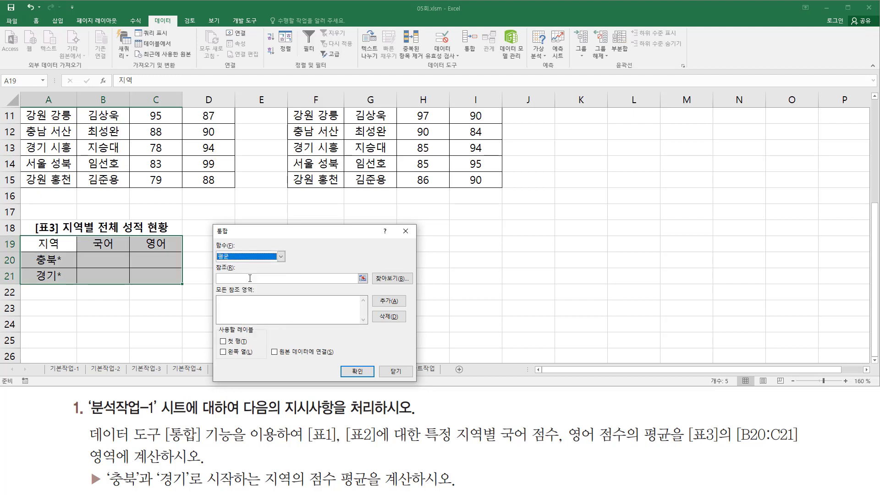
# Step: Add [표1] range A2:D15 and [표2] range F2:I15 as references for the consolidation
pyautogui.click(250, 278)
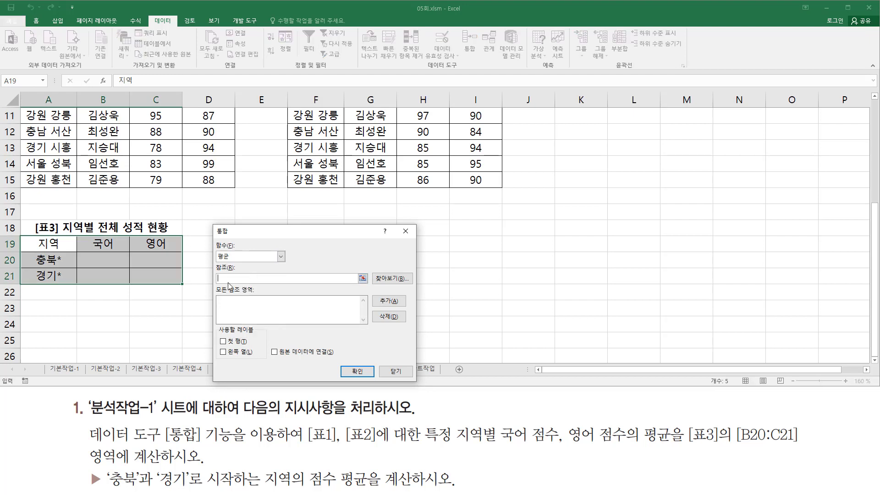
pyautogui.scroll(4, 163, 249)
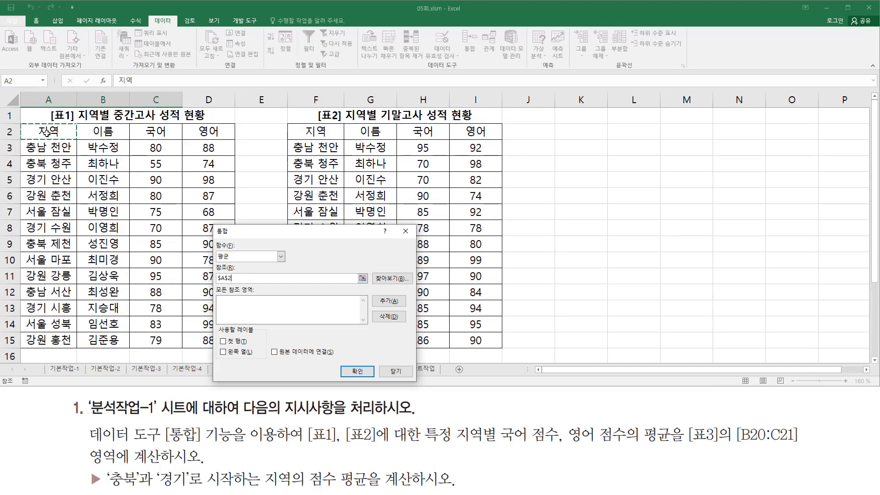
pyautogui.moveTo(48, 133); pyautogui.dragTo(209, 343)
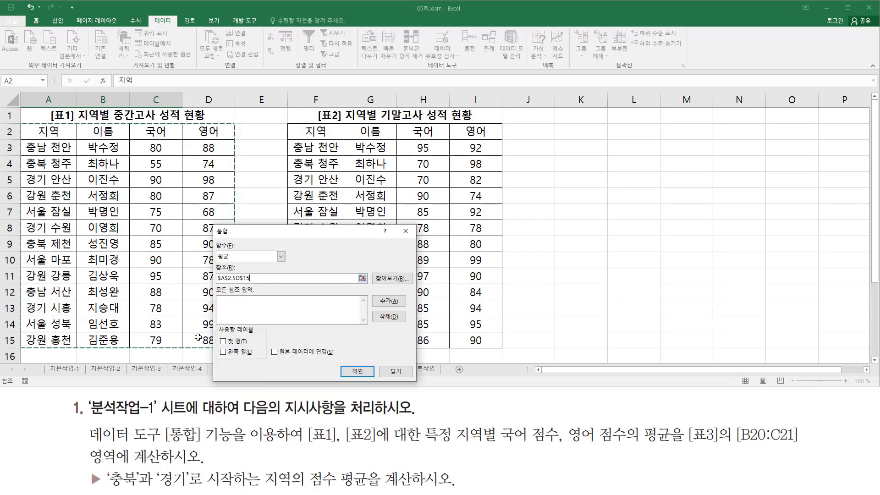
pyautogui.click(389, 301)
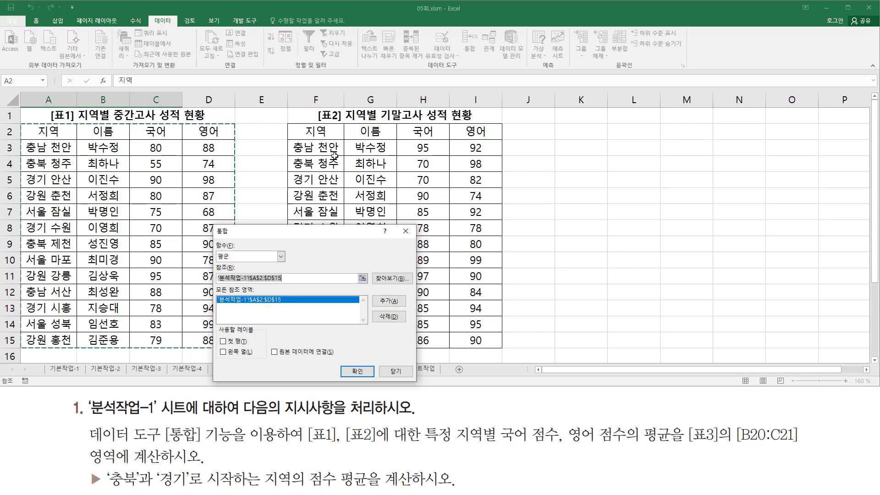
pyautogui.moveTo(320, 132); pyautogui.dragTo(471, 340)
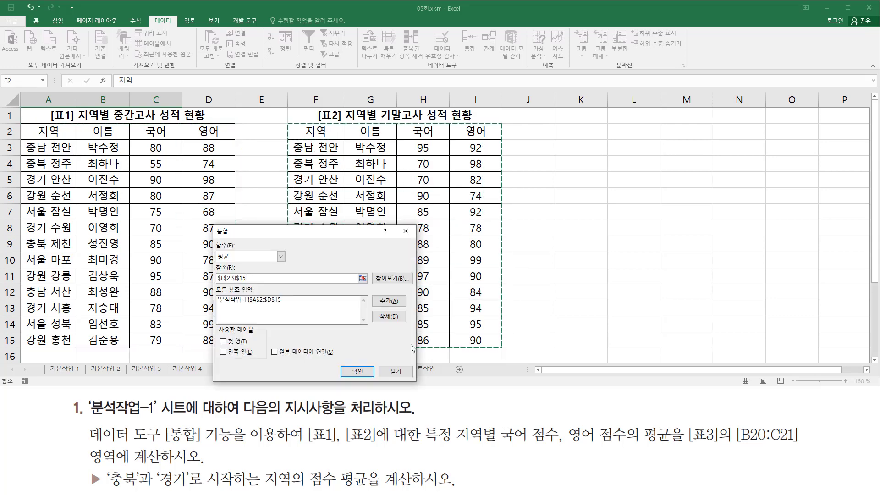
pyautogui.click(388, 301)
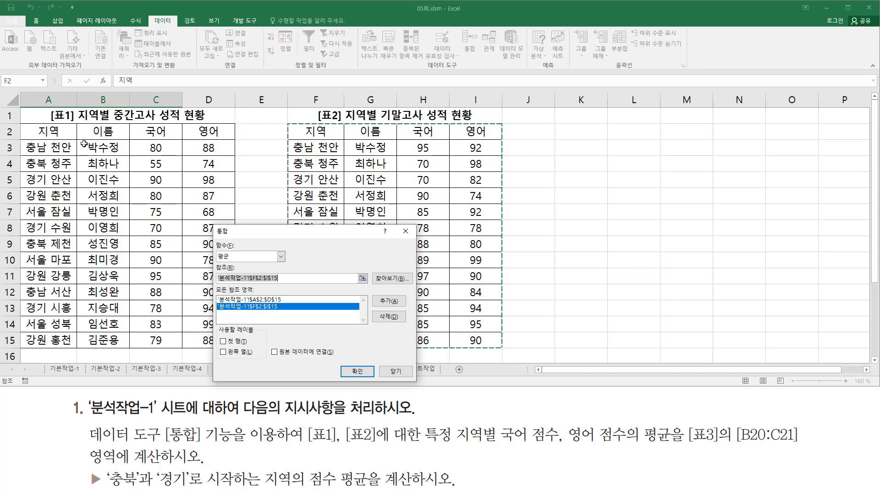
# Step: Use the labels in the top row (첫 행) and left column (왼쪽 열) and run the consolidation into [표3]
pyautogui.click(224, 341)
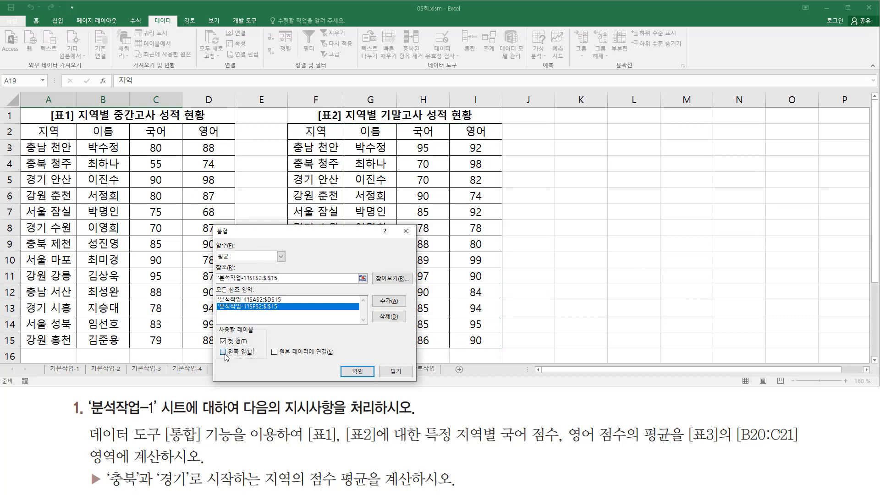
pyautogui.moveTo(215, 326); pyautogui.dragTo(263, 362)
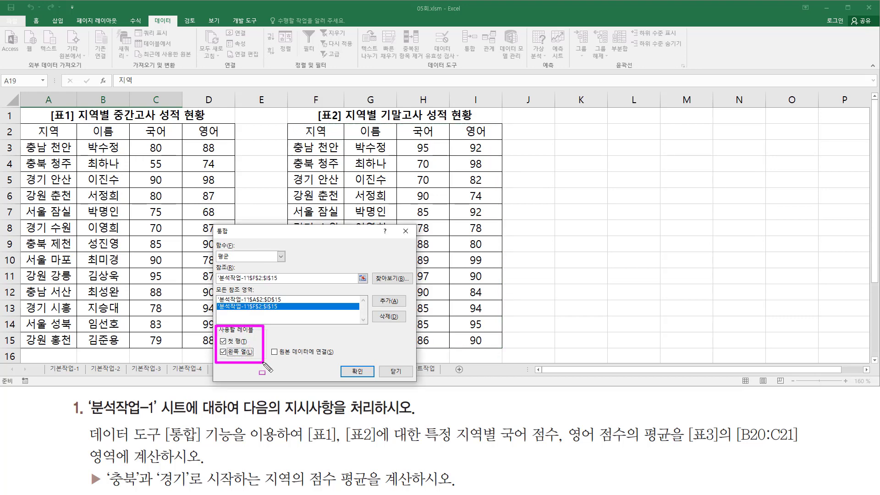
pyautogui.press('Escape')
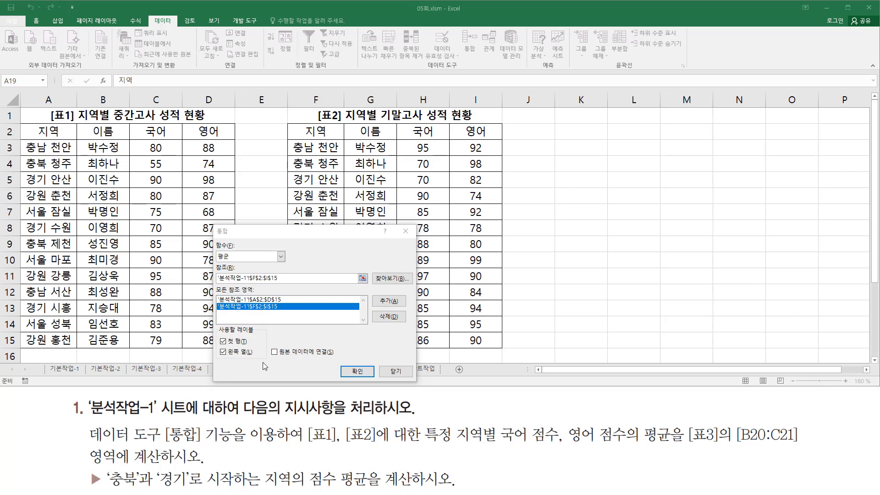
pyautogui.click(357, 371)
pyautogui.scroll(-4, 275, 284)
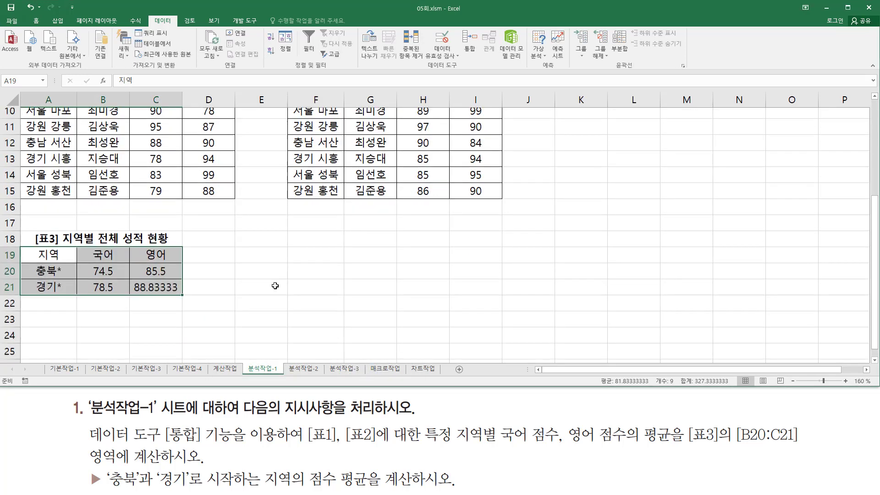
pyautogui.click(198, 274)
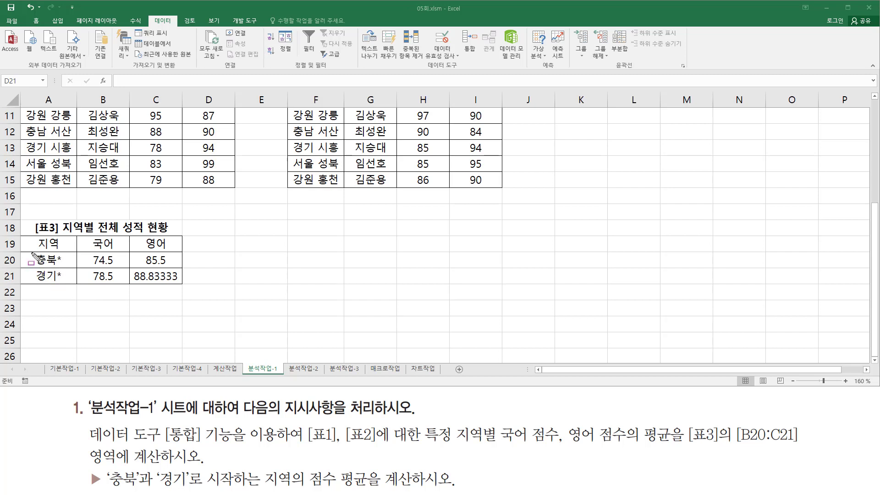
pyautogui.moveTo(31, 252)
pyautogui.mouseDown()
pyautogui.moveTo(39, 270)
pyautogui.moveTo(72, 284)
pyautogui.mouseUp()
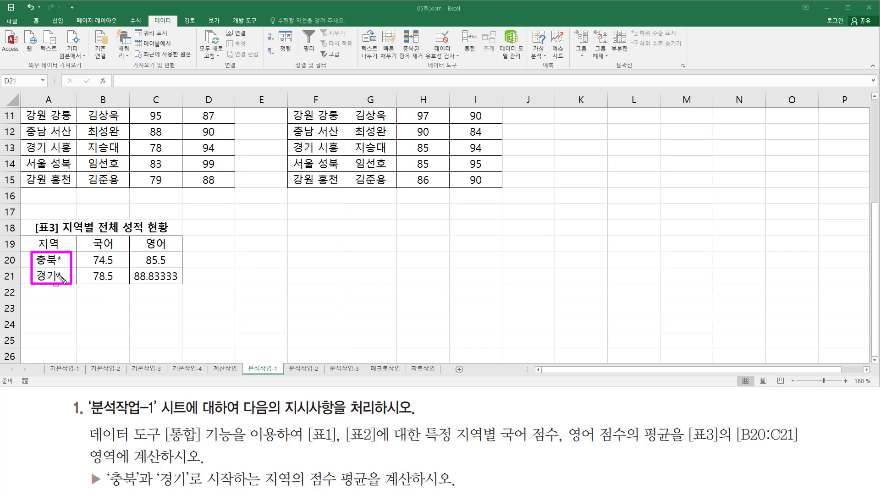
pyautogui.press('Escape')
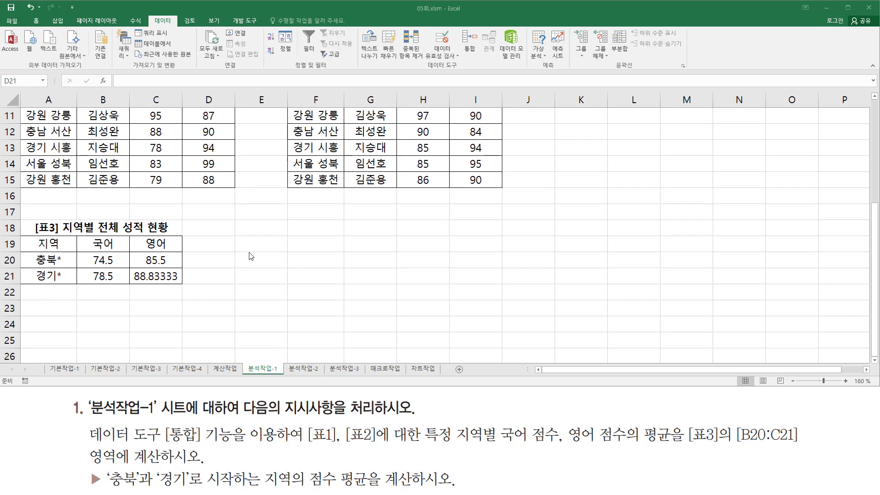
# Step: Go to the 분석작업-2 sheet and read the pivot table requirements for the 문구 도매상 판매현황 table
pyautogui.click(276, 268)
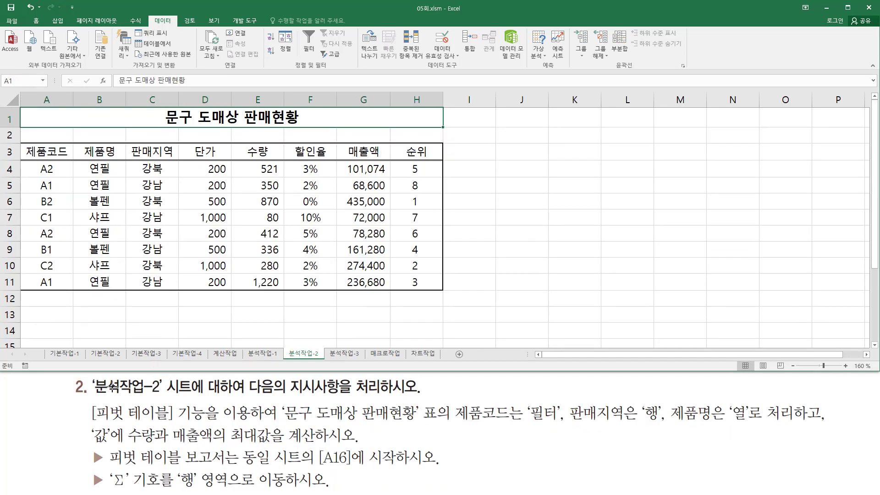
pyautogui.moveTo(90, 374)
pyautogui.mouseDown()
pyautogui.moveTo(99, 397)
pyautogui.moveTo(165, 394)
pyautogui.mouseUp()
pyautogui.moveTo(241, 394); pyautogui.dragTo(421, 395)
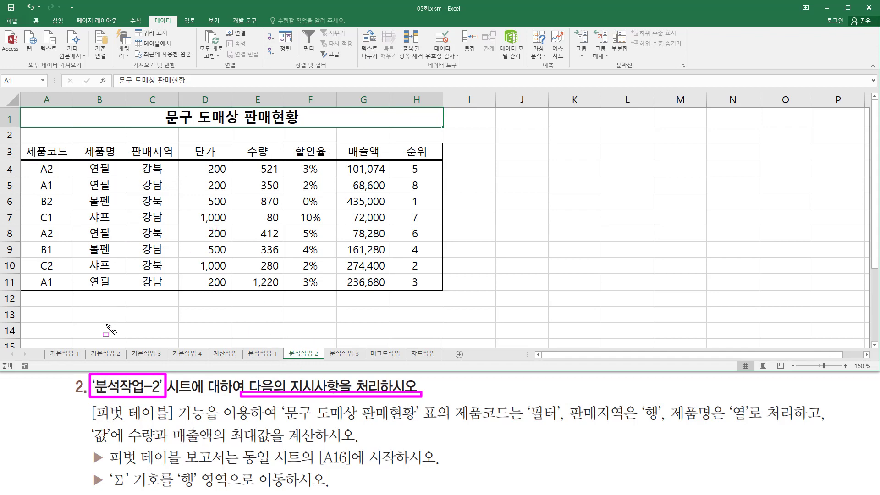
pyautogui.press('Escape')
pyautogui.moveTo(87, 401)
pyautogui.mouseDown()
pyautogui.moveTo(146, 426)
pyautogui.moveTo(556, 429)
pyautogui.mouseUp()
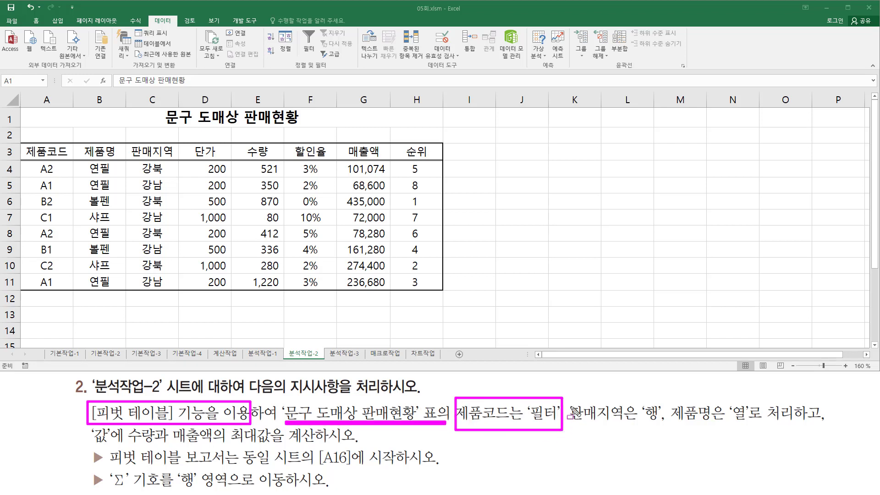
pyautogui.moveTo(569, 397)
pyautogui.mouseDown()
pyautogui.moveTo(573, 426)
pyautogui.moveTo(664, 426)
pyautogui.moveTo(672, 405)
pyautogui.moveTo(677, 428)
pyautogui.moveTo(752, 430)
pyautogui.mouseUp()
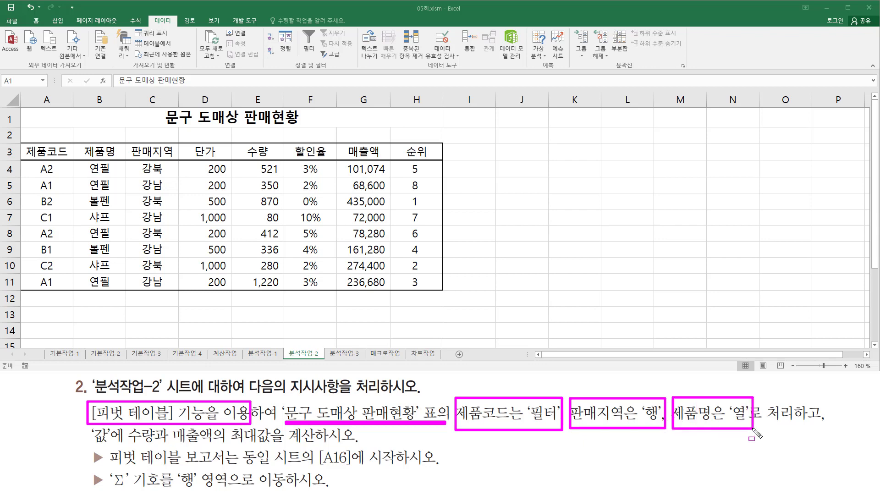
pyautogui.moveTo(86, 447)
pyautogui.mouseDown()
pyautogui.moveTo(115, 435)
pyautogui.moveTo(110, 427)
pyautogui.moveTo(277, 444)
pyautogui.mouseUp()
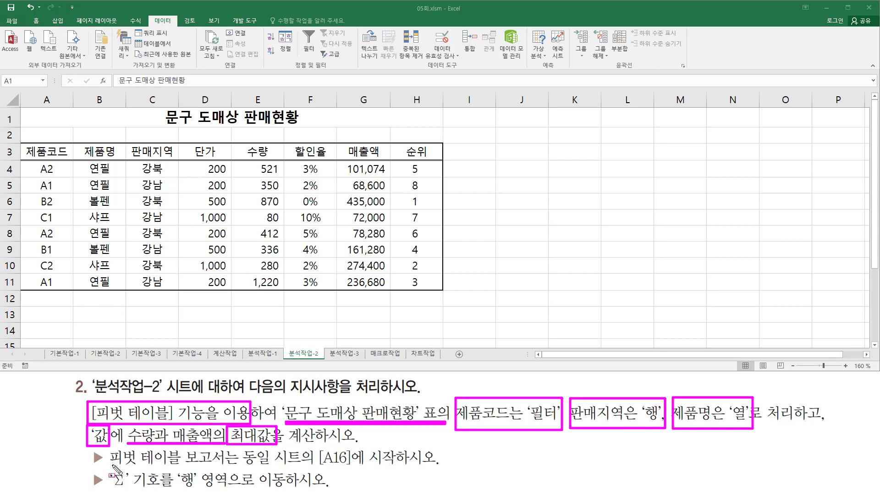
pyautogui.moveTo(112, 464); pyautogui.dragTo(395, 465)
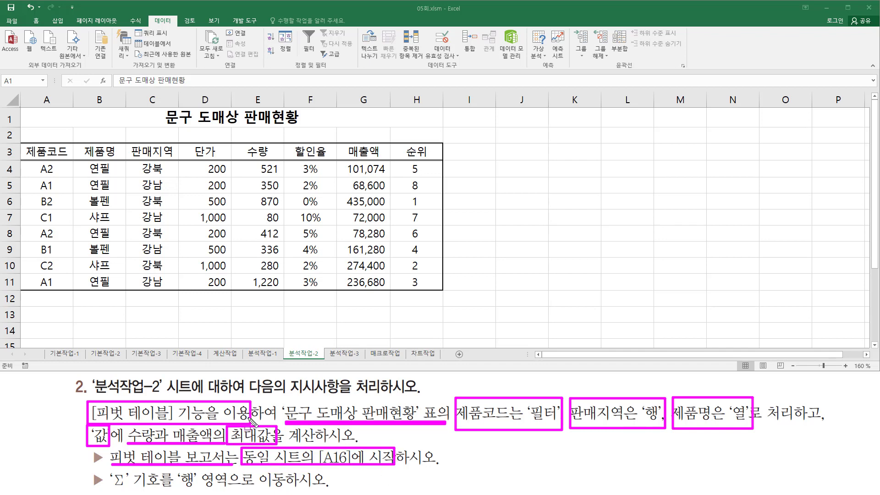
pyautogui.press('Escape')
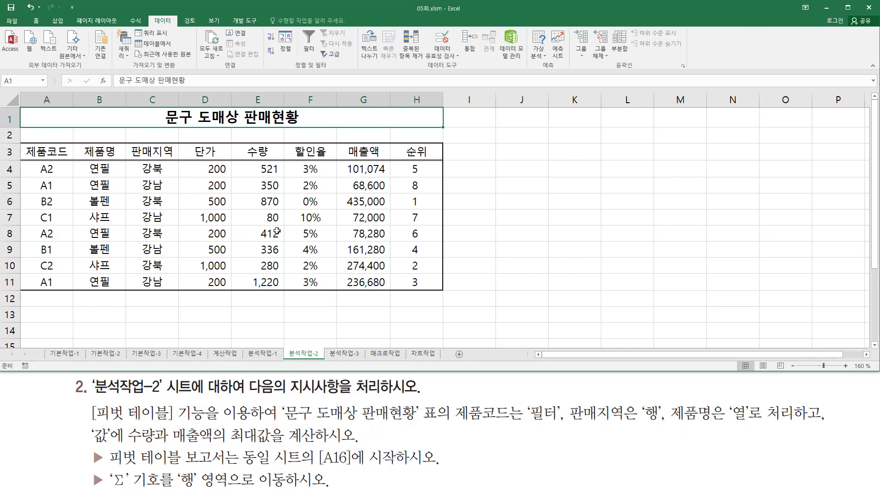
# Step: Select the 문구 도매상 판매현황 data in A3:H11 and start creating a pivot table from it
pyautogui.click(247, 216)
pyautogui.moveTo(35, 153)
pyautogui.mouseDown()
pyautogui.moveTo(46, 169)
pyautogui.moveTo(414, 283)
pyautogui.mouseUp()
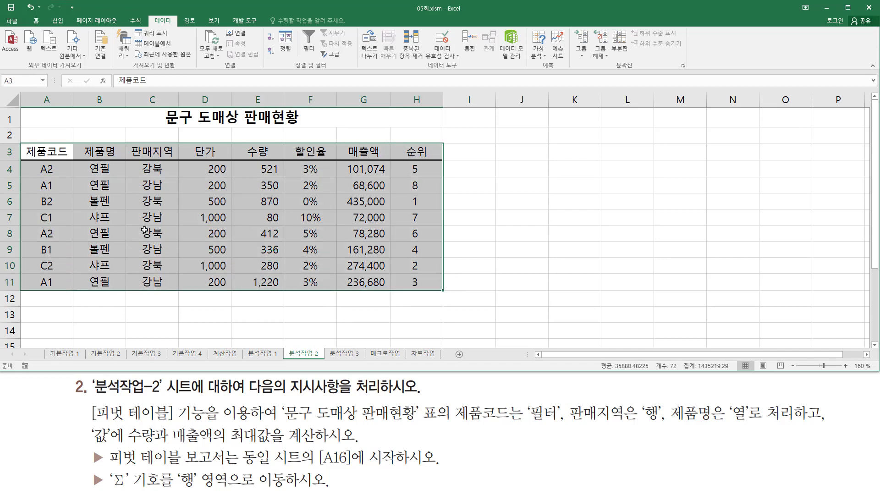
pyautogui.hotkey('ctrl', '2')
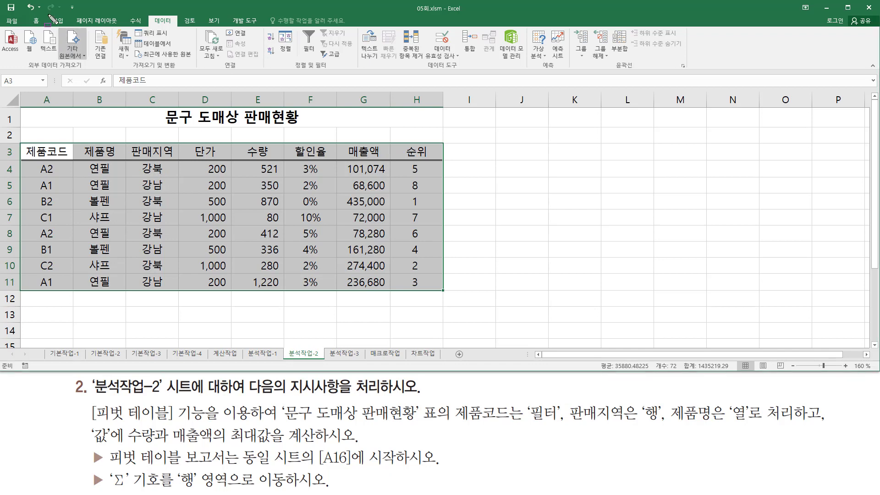
pyautogui.moveTo(48, 13); pyautogui.dragTo(68, 27)
pyautogui.press('Escape')
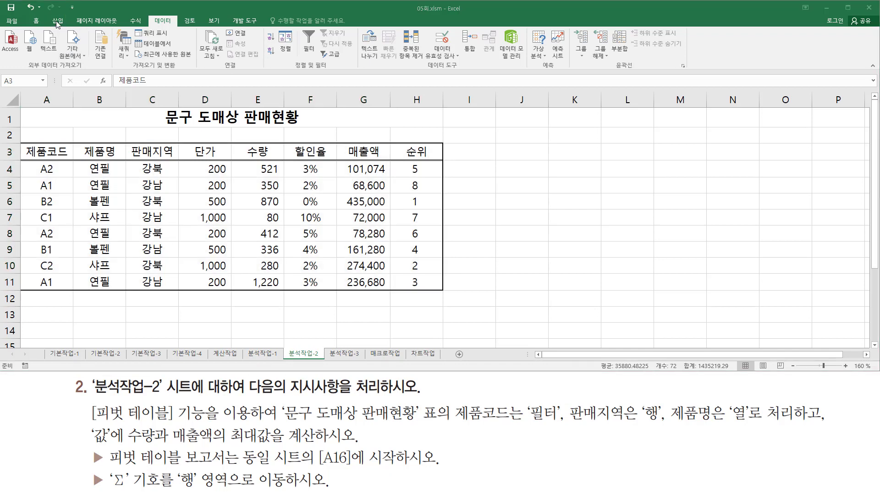
pyautogui.click(58, 22)
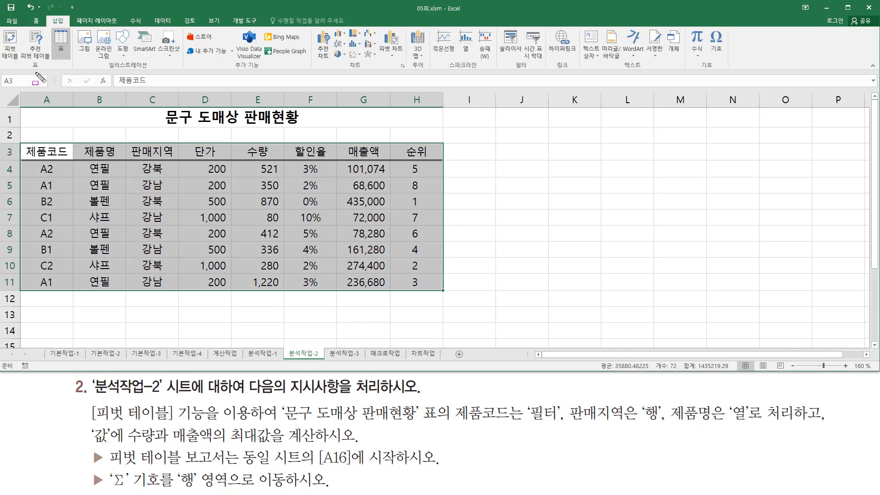
pyautogui.hotkey('ctrl', '2')
pyautogui.moveTo(25, 70); pyautogui.dragTo(39, 70)
pyautogui.moveTo(5, 30); pyautogui.dragTo(17, 60)
pyautogui.press('Escape')
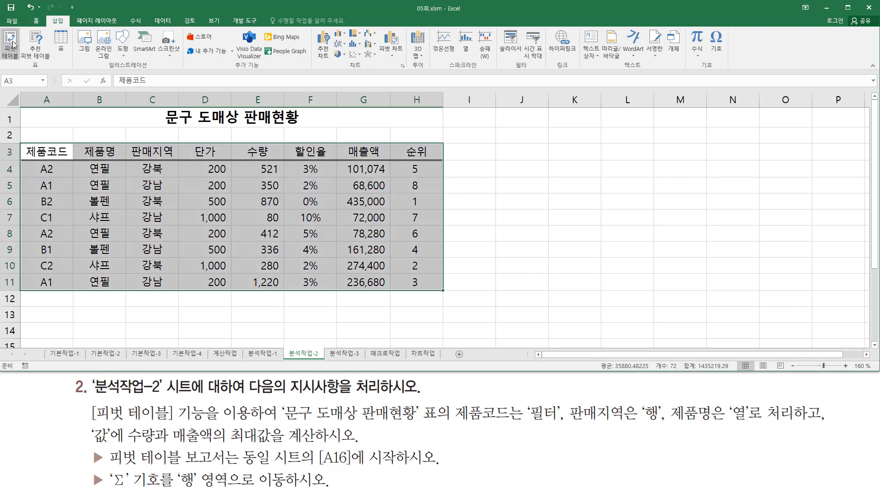
pyautogui.click(11, 41)
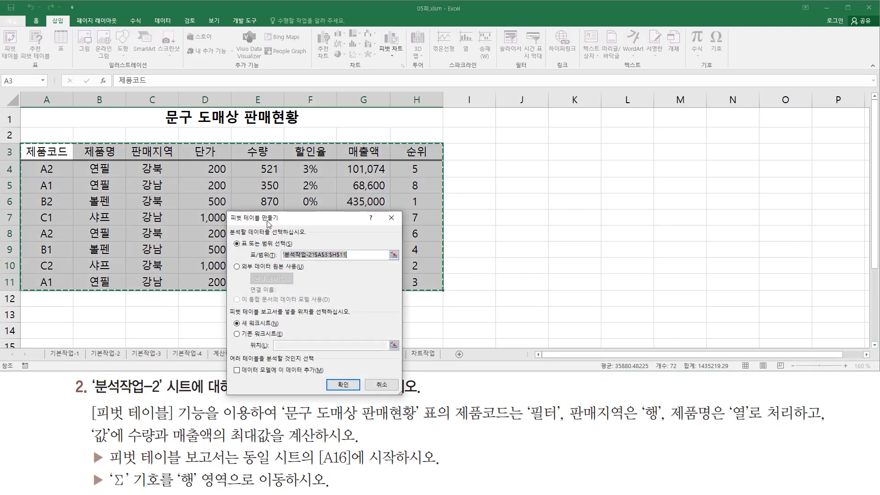
pyautogui.moveTo(269, 224); pyautogui.dragTo(531, 147)
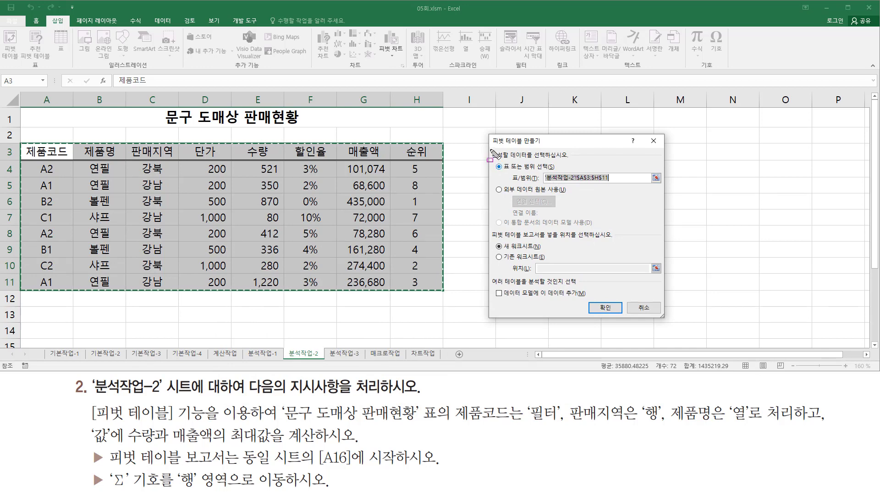
# Step: Place the pivot table report on the existing worksheet (기존 워크시트) at cell A16 of 분석작업-2 and create it
pyautogui.moveTo(491, 150)
pyautogui.mouseDown()
pyautogui.moveTo(576, 161)
pyautogui.moveTo(590, 220)
pyautogui.moveTo(662, 232)
pyautogui.moveTo(660, 224)
pyautogui.mouseUp()
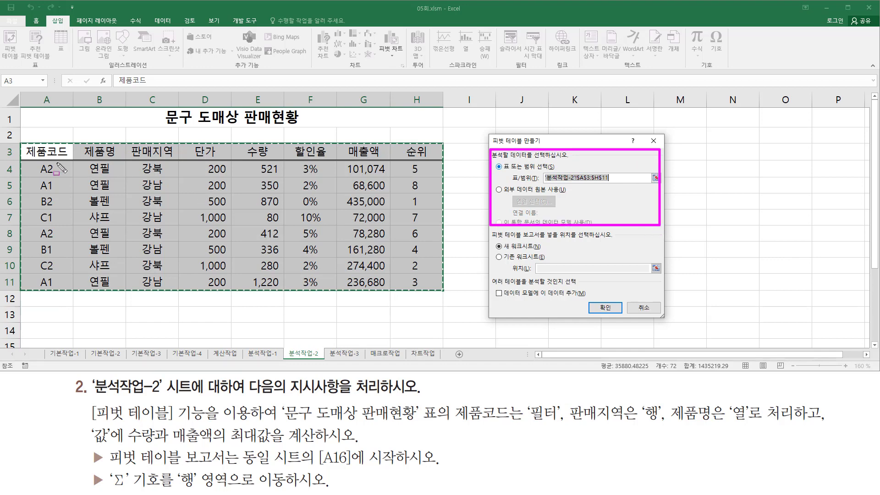
pyautogui.moveTo(31, 147)
pyautogui.mouseDown()
pyautogui.moveTo(387, 261)
pyautogui.moveTo(431, 290)
pyautogui.mouseUp()
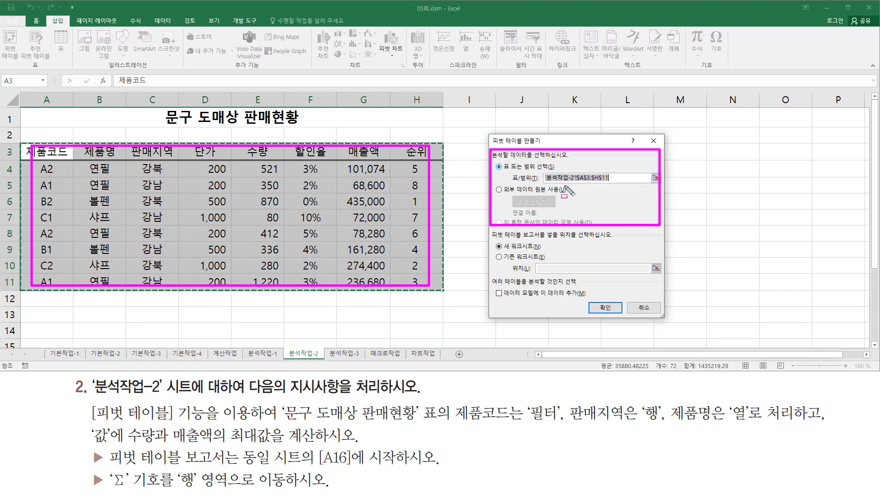
pyautogui.moveTo(546, 186); pyautogui.dragTo(614, 187)
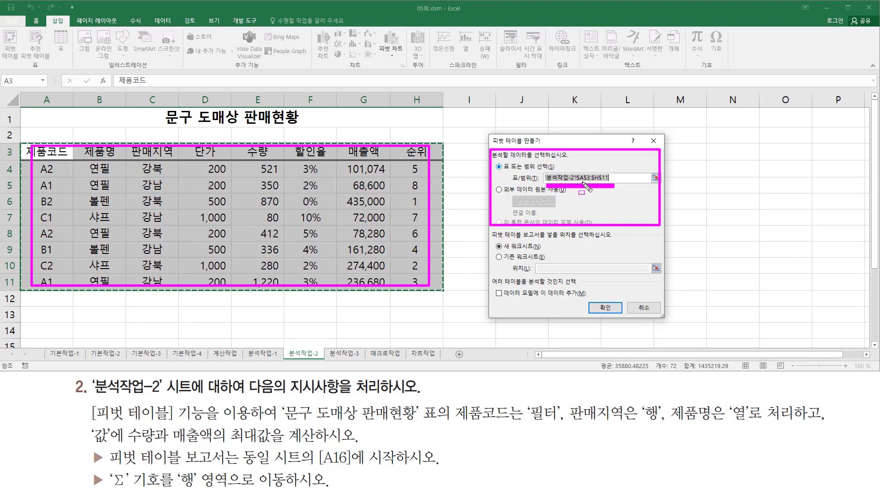
pyautogui.press('Escape')
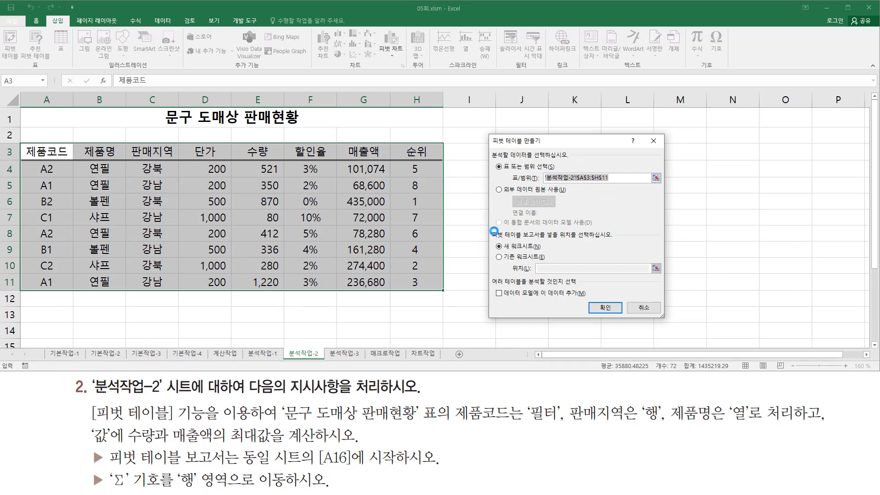
pyautogui.moveTo(492, 229)
pyautogui.mouseDown()
pyautogui.moveTo(614, 241)
pyautogui.moveTo(649, 280)
pyautogui.moveTo(665, 283)
pyautogui.mouseUp()
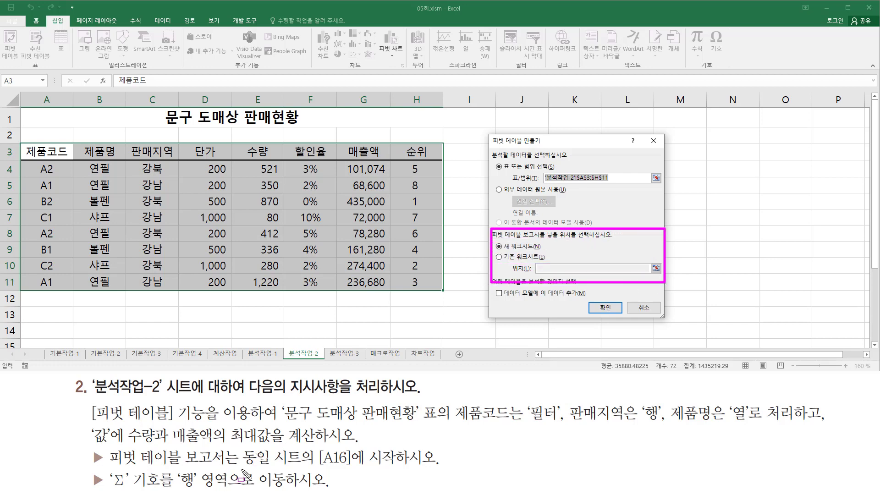
pyautogui.moveTo(240, 469); pyautogui.dragTo(411, 473)
pyautogui.moveTo(492, 252); pyautogui.dragTo(547, 260)
pyautogui.click(517, 258)
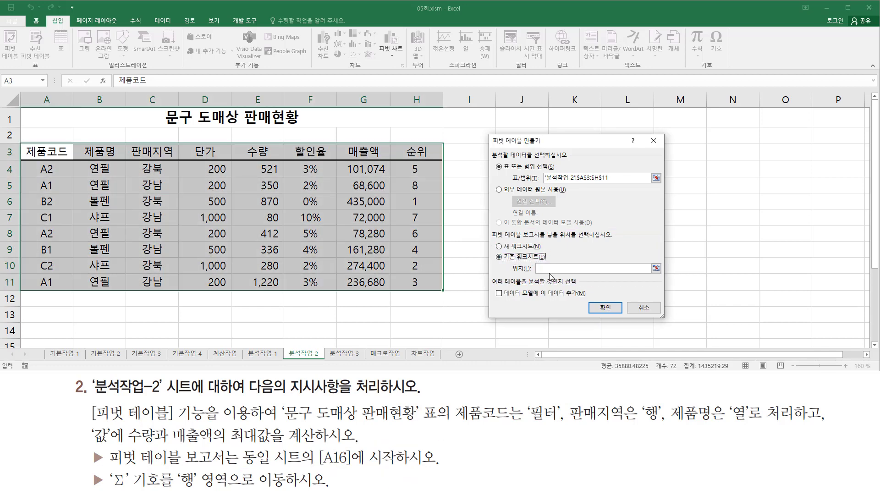
pyautogui.scroll(-3, 47, 197)
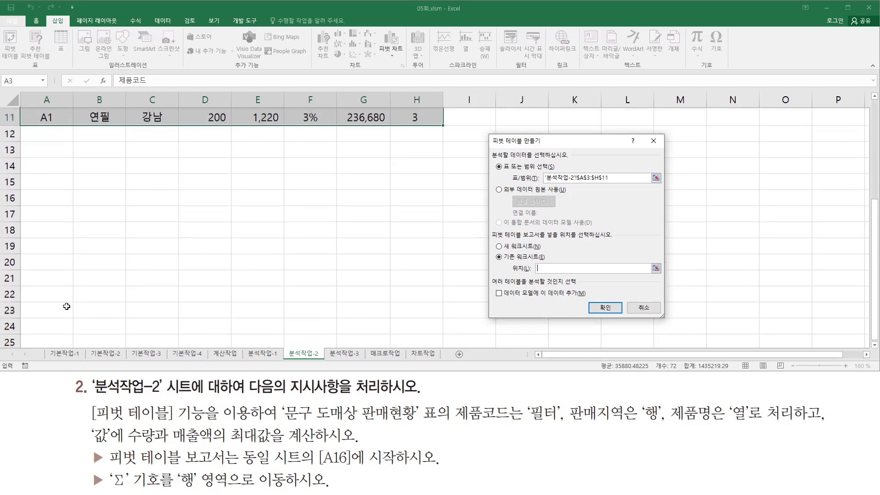
pyautogui.click(49, 200)
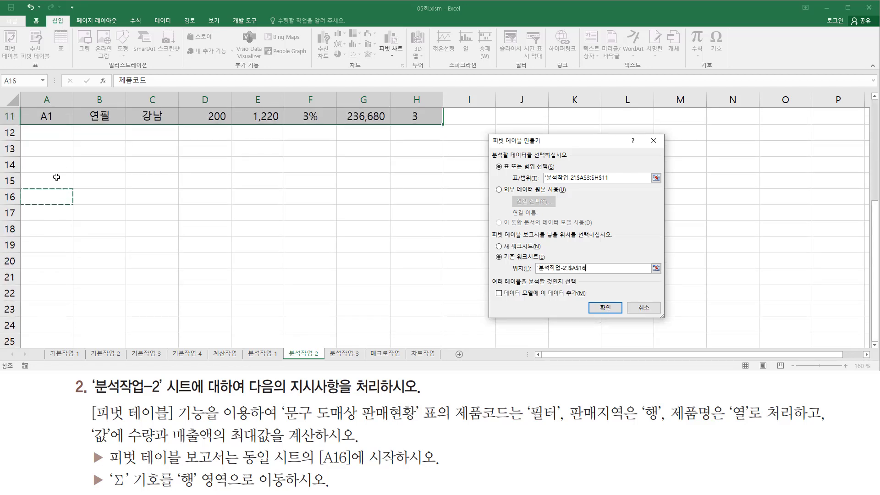
pyautogui.click(605, 308)
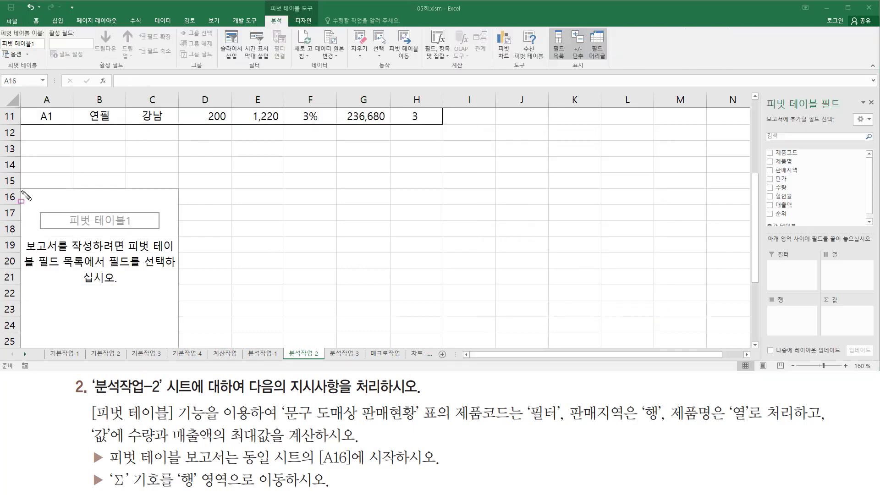
pyautogui.moveTo(22, 192)
pyautogui.mouseDown()
pyautogui.moveTo(73, 205)
pyautogui.moveTo(132, 255)
pyautogui.moveTo(168, 328)
pyautogui.mouseUp()
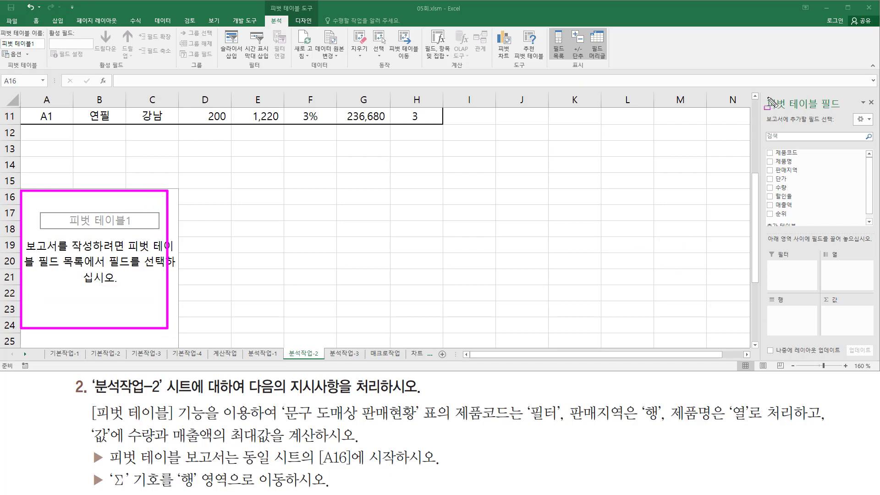
pyautogui.moveTo(769, 100)
pyautogui.mouseDown()
pyautogui.moveTo(864, 114)
pyautogui.moveTo(857, 119)
pyautogui.mouseUp()
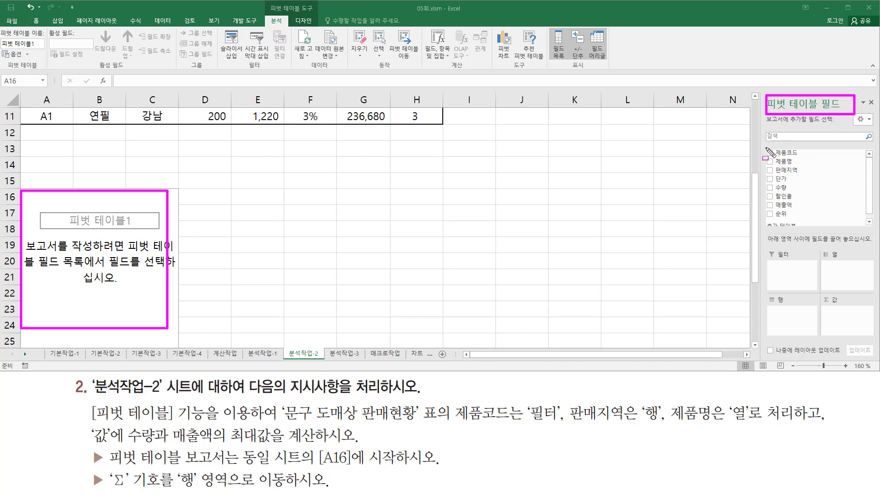
pyautogui.moveTo(767, 149); pyautogui.dragTo(801, 222)
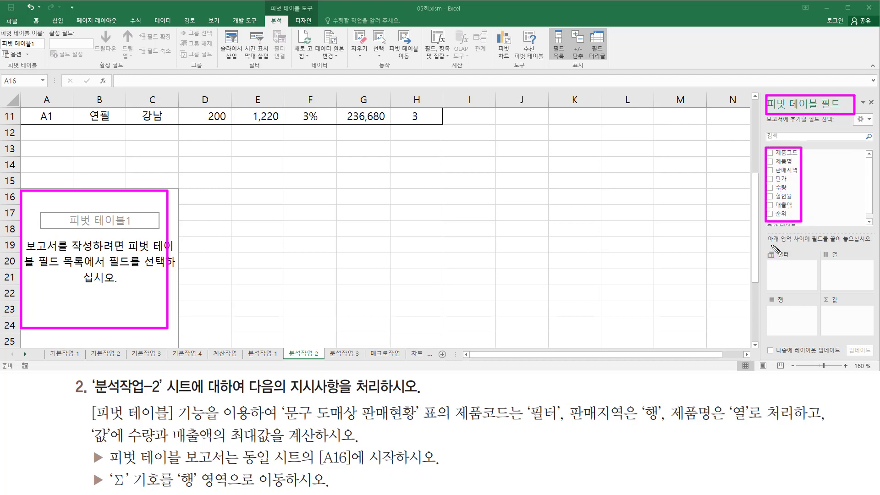
pyautogui.moveTo(763, 245)
pyautogui.mouseDown()
pyautogui.moveTo(788, 315)
pyautogui.moveTo(872, 337)
pyautogui.mouseUp()
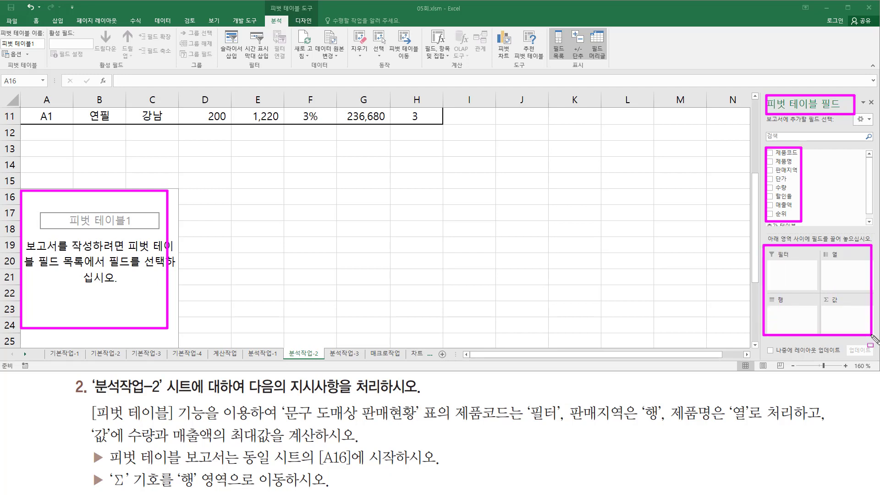
pyautogui.press('Escape')
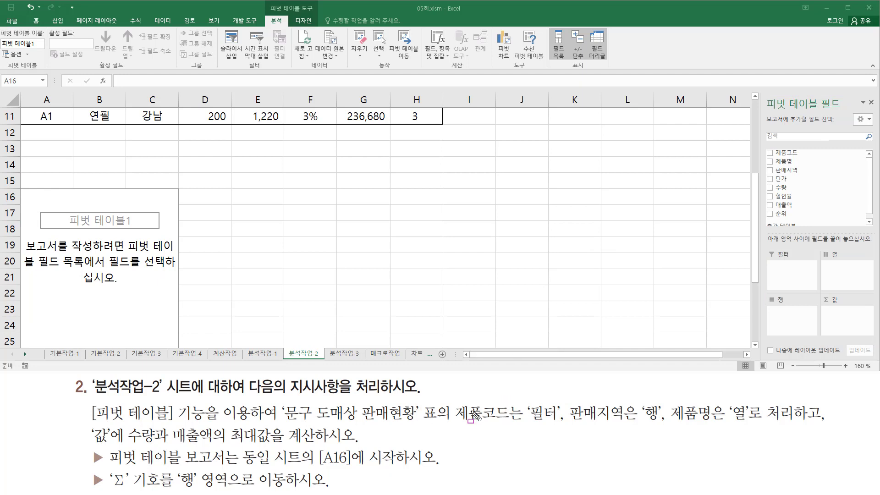
# Step: Add 제품코드 to the pivot table's filter area (필터) and 판매지역 to its row area (행)
pyautogui.moveTo(451, 397)
pyautogui.mouseDown()
pyautogui.moveTo(493, 429)
pyautogui.moveTo(561, 429)
pyautogui.mouseUp()
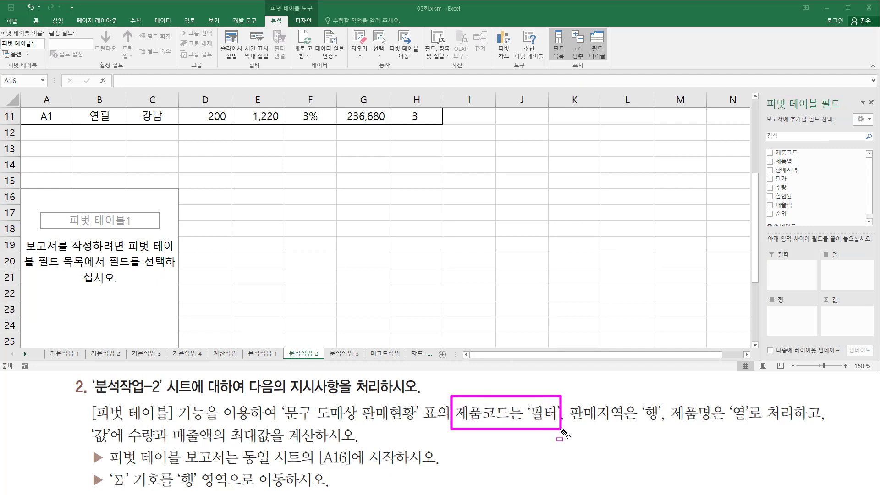
pyautogui.press('Escape')
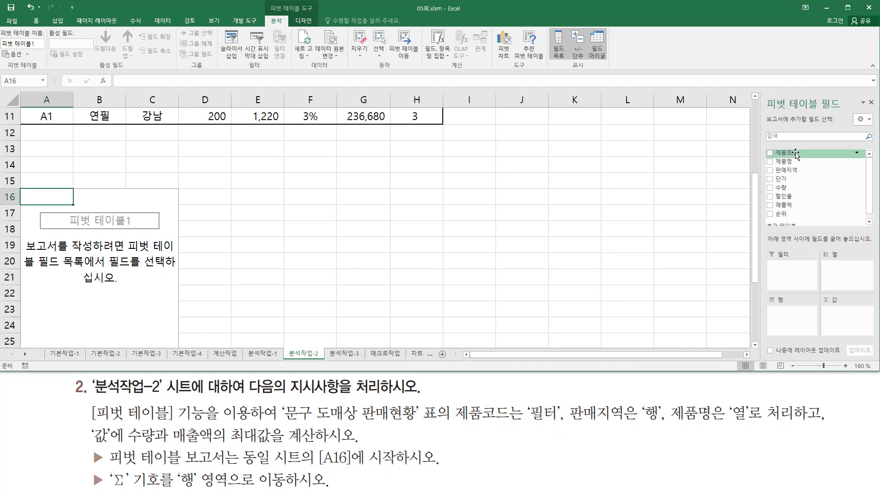
pyautogui.moveTo(796, 154); pyautogui.dragTo(798, 275)
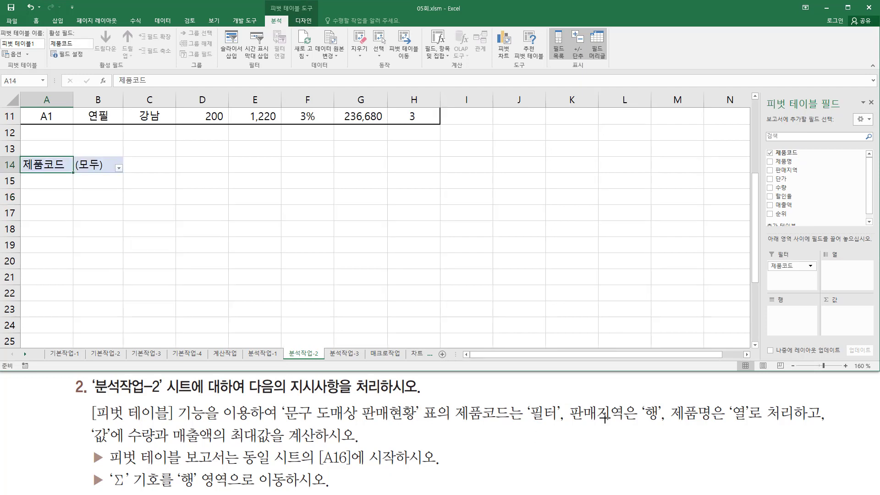
pyautogui.moveTo(565, 400)
pyautogui.mouseDown()
pyautogui.moveTo(636, 432)
pyautogui.moveTo(667, 427)
pyautogui.mouseUp()
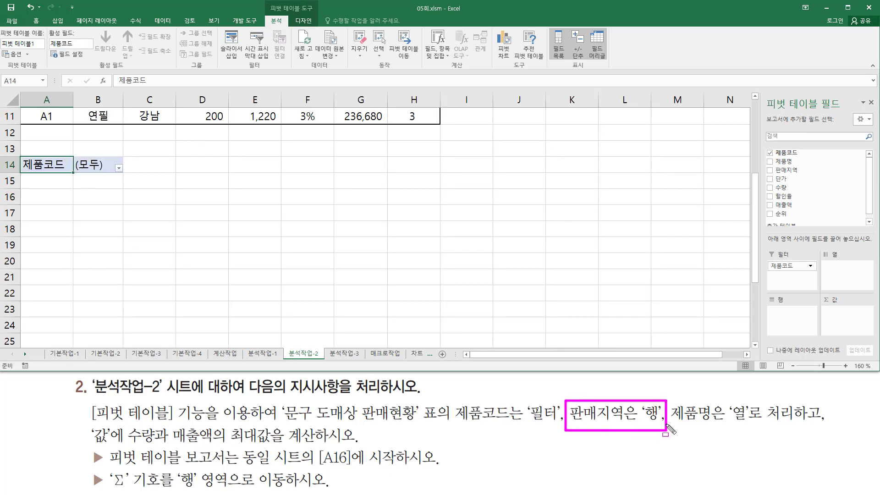
pyautogui.press('Escape')
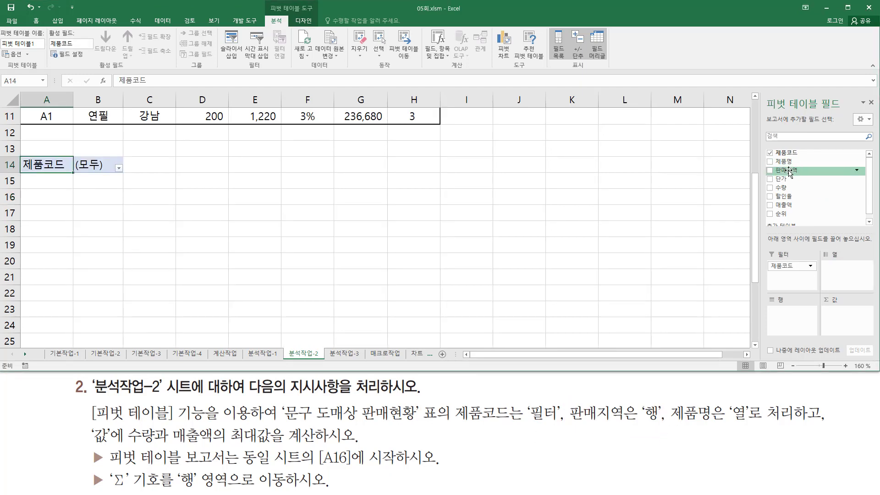
pyautogui.moveTo(789, 173)
pyautogui.mouseDown()
pyautogui.moveTo(820, 240)
pyautogui.moveTo(779, 333)
pyautogui.mouseUp()
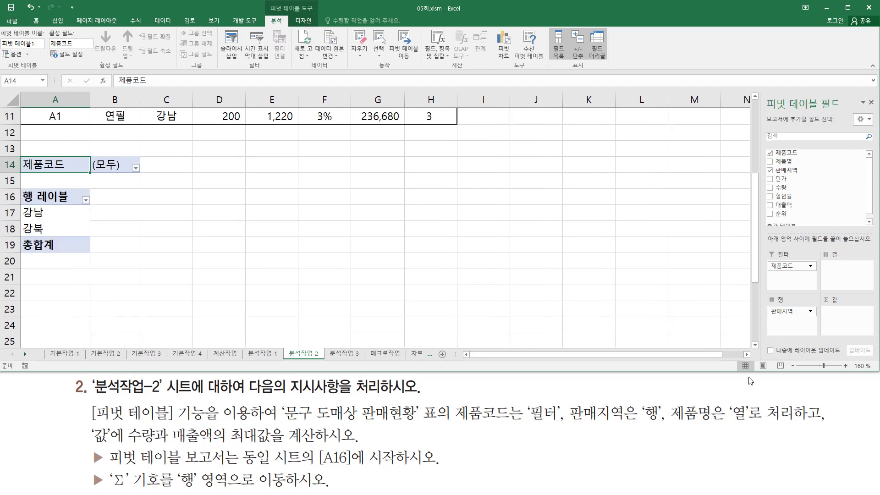
# Step: Add 제품명 to the pivot table's column area (열)
pyautogui.moveTo(667, 397); pyautogui.dragTo(755, 431)
pyautogui.press('Escape')
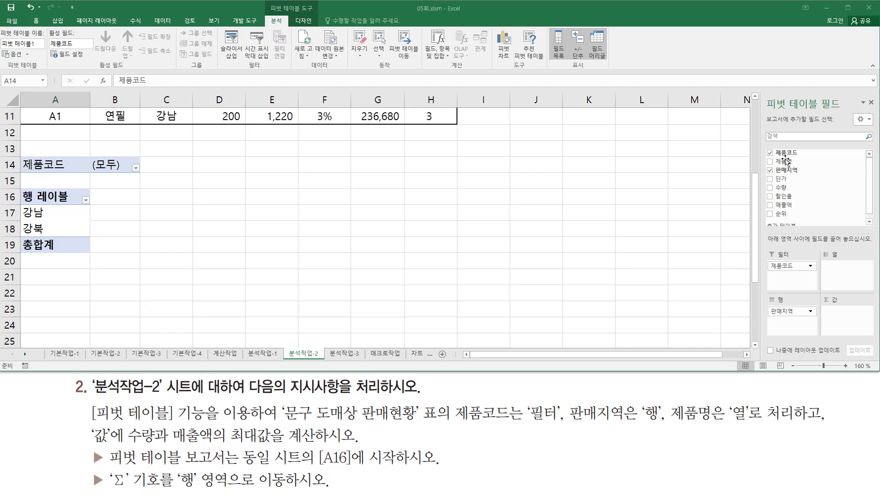
pyautogui.moveTo(783, 161); pyautogui.dragTo(847, 267)
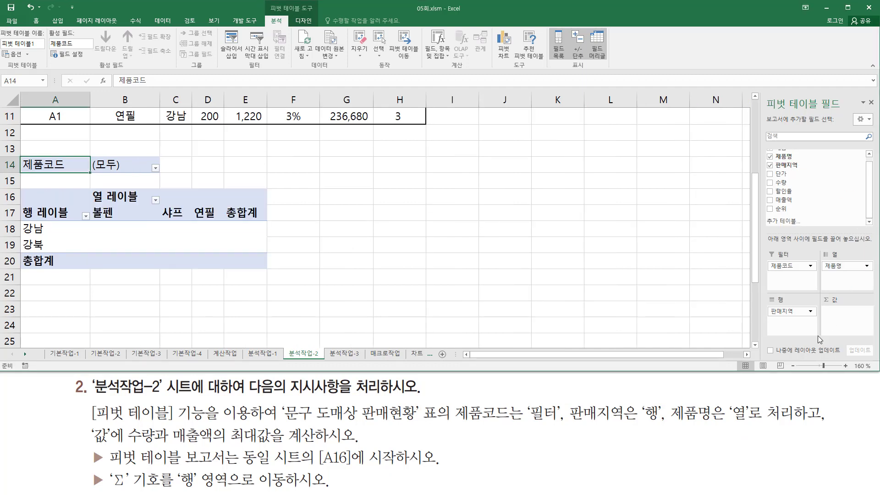
# Step: Add 수량 and 매출액 to the pivot table's values area (값)
pyautogui.moveTo(91, 423)
pyautogui.mouseDown()
pyautogui.moveTo(123, 446)
pyautogui.moveTo(212, 443)
pyautogui.mouseUp()
pyautogui.press('Escape')
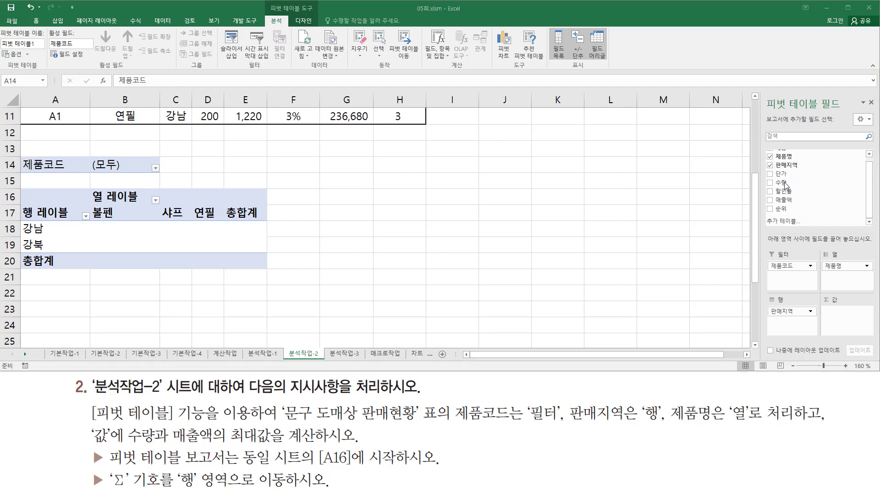
pyautogui.moveTo(775, 185); pyautogui.dragTo(842, 324)
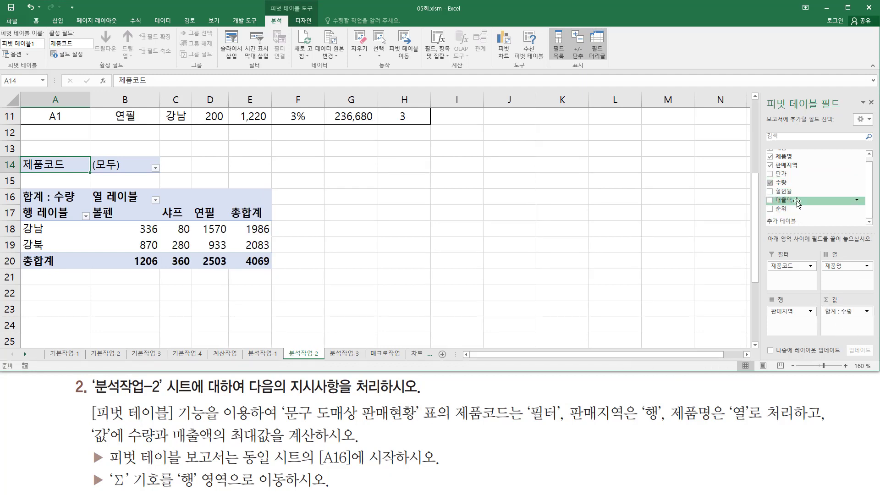
pyautogui.moveTo(797, 204)
pyautogui.mouseDown()
pyautogui.moveTo(825, 222)
pyautogui.moveTo(853, 328)
pyautogui.moveTo(836, 206)
pyautogui.moveTo(852, 298)
pyautogui.moveTo(832, 287)
pyautogui.moveTo(837, 312)
pyautogui.moveTo(824, 305)
pyautogui.moveTo(869, 318)
pyautogui.moveTo(777, 319)
pyautogui.moveTo(796, 227)
pyautogui.moveTo(789, 201)
pyautogui.moveTo(821, 212)
pyautogui.moveTo(851, 322)
pyautogui.moveTo(865, 330)
pyautogui.mouseUp()
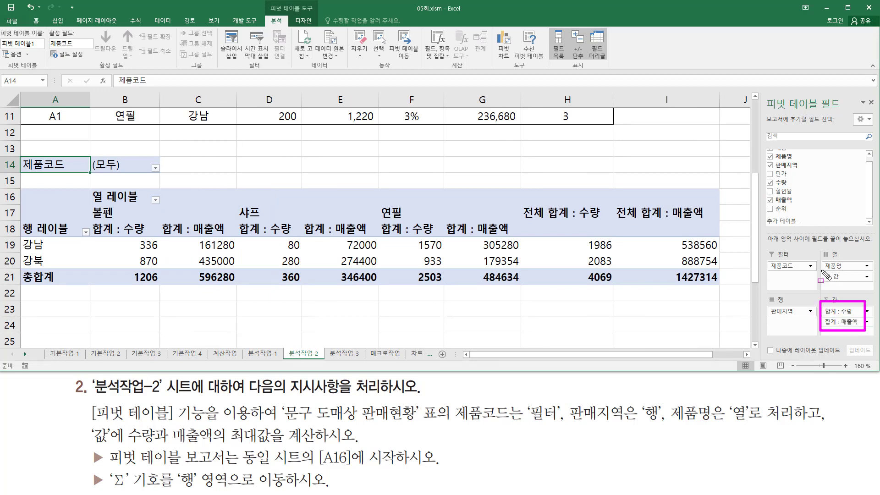
# Step: Examine how Σ 값 in the column area lays out 수량 and 매출액, and read the instruction about the Σ symbol
pyautogui.moveTo(821, 270); pyautogui.dragTo(847, 285)
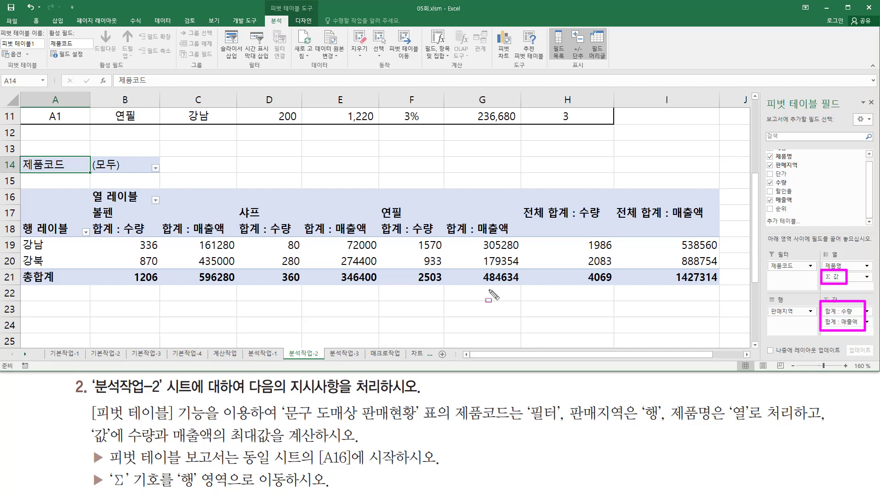
pyautogui.moveTo(137, 238)
pyautogui.mouseDown()
pyautogui.moveTo(138, 269)
pyautogui.moveTo(151, 239)
pyautogui.mouseUp()
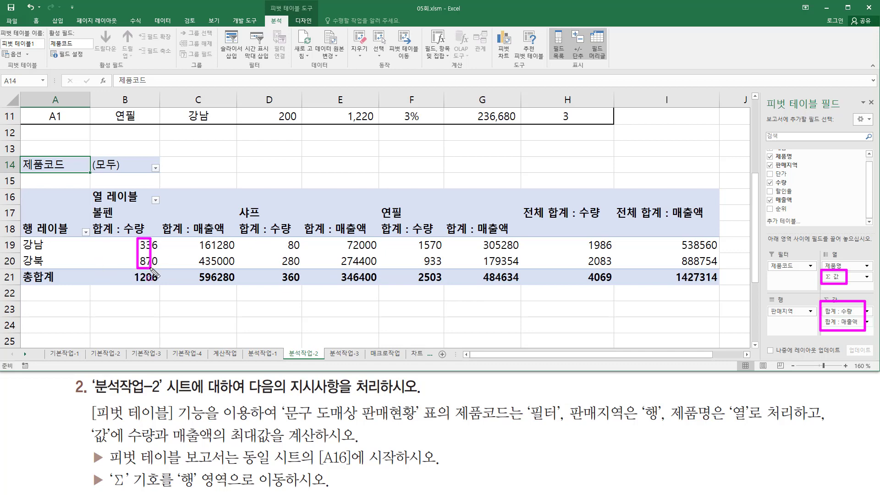
pyautogui.moveTo(204, 237); pyautogui.dragTo(214, 255)
pyautogui.moveTo(286, 237); pyautogui.dragTo(299, 265)
pyautogui.moveTo(353, 240); pyautogui.dragTo(364, 266)
pyautogui.moveTo(423, 238); pyautogui.dragTo(433, 265)
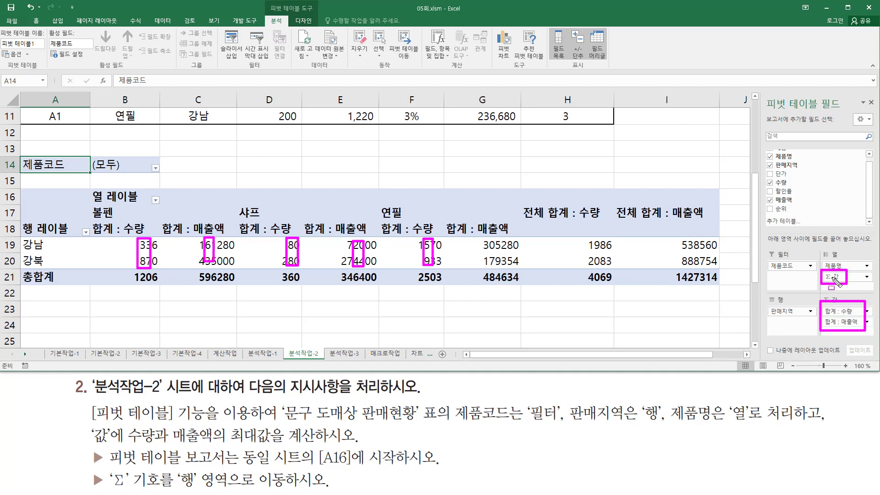
pyautogui.moveTo(824, 248); pyautogui.dragTo(849, 260)
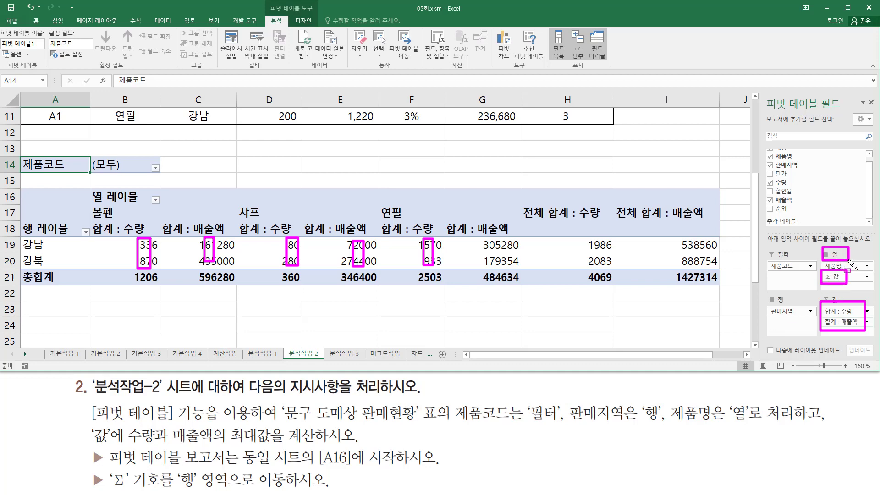
pyautogui.moveTo(484, 238); pyautogui.dragTo(499, 264)
pyautogui.moveTo(581, 239); pyautogui.dragTo(603, 260)
pyautogui.moveTo(681, 235); pyautogui.dragTo(693, 265)
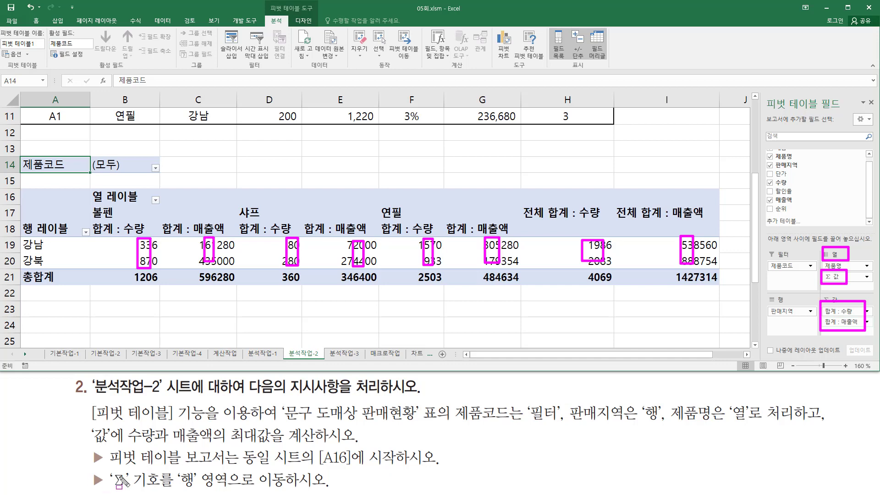
pyautogui.moveTo(108, 470)
pyautogui.mouseDown()
pyautogui.moveTo(162, 491)
pyautogui.moveTo(301, 489)
pyautogui.mouseUp()
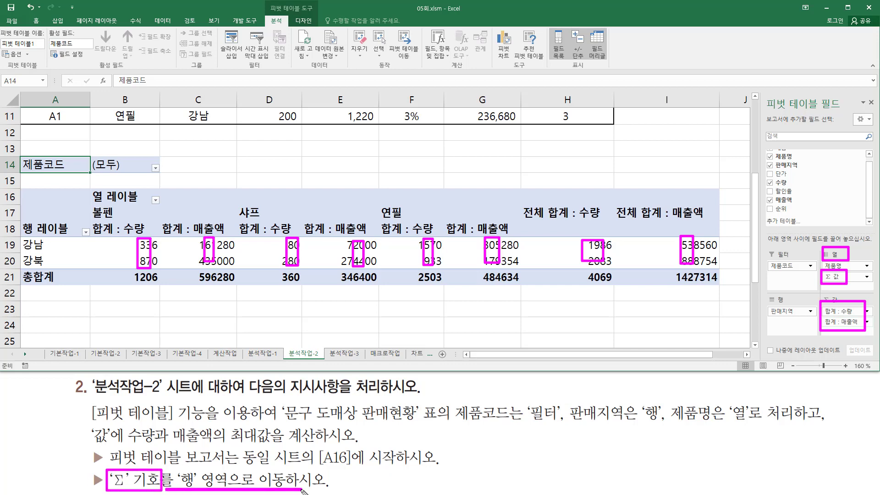
pyautogui.press('Escape')
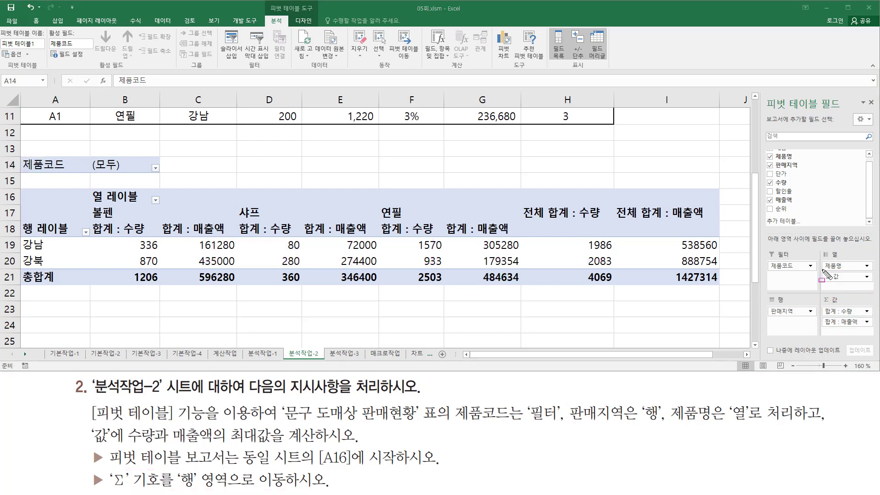
# Step: Move Σ 값 from the column area (열) to the row area (행), below 판매지역
pyautogui.moveTo(823, 271)
pyautogui.mouseDown()
pyautogui.moveTo(856, 285)
pyautogui.moveTo(826, 277)
pyautogui.moveTo(848, 291)
pyautogui.moveTo(793, 326)
pyautogui.mouseUp()
pyautogui.press('Escape')
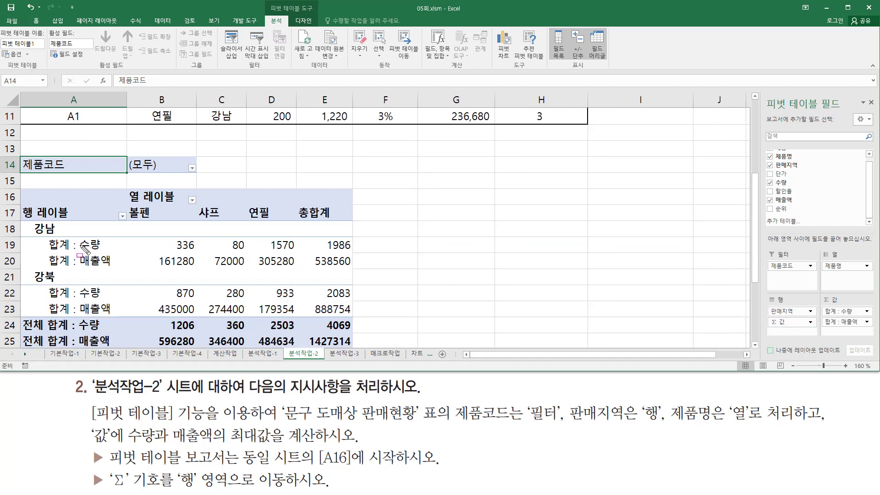
# Step: Examine the row layout of 수량 and 매출액 under each 판매지역 and compare it with the field areas
pyautogui.moveTo(80, 244); pyautogui.dragTo(398, 244)
pyautogui.moveTo(80, 262); pyautogui.dragTo(375, 262)
pyautogui.moveTo(90, 292); pyautogui.dragTo(195, 292)
pyautogui.moveTo(289, 294); pyautogui.dragTo(376, 292)
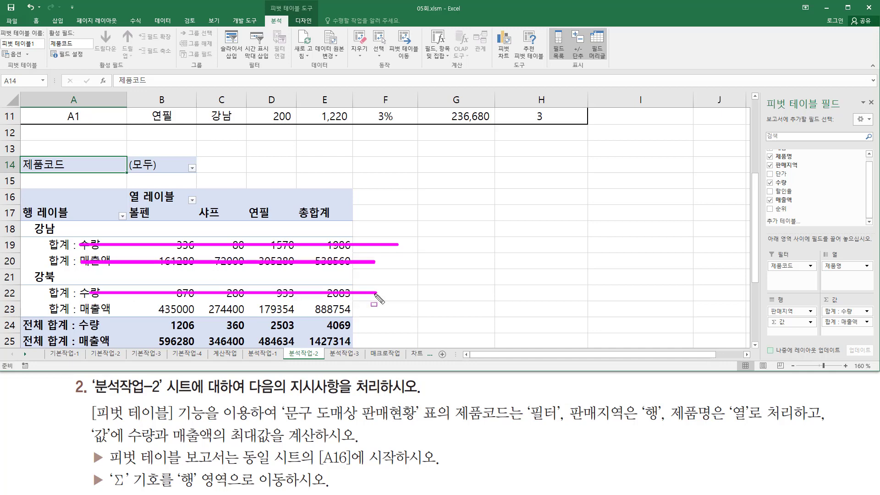
pyautogui.moveTo(83, 310); pyautogui.dragTo(357, 310)
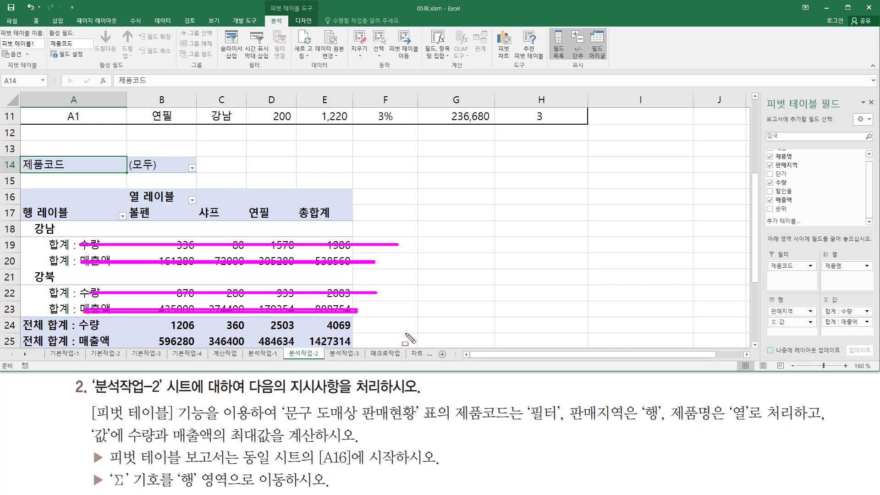
pyautogui.press('Escape')
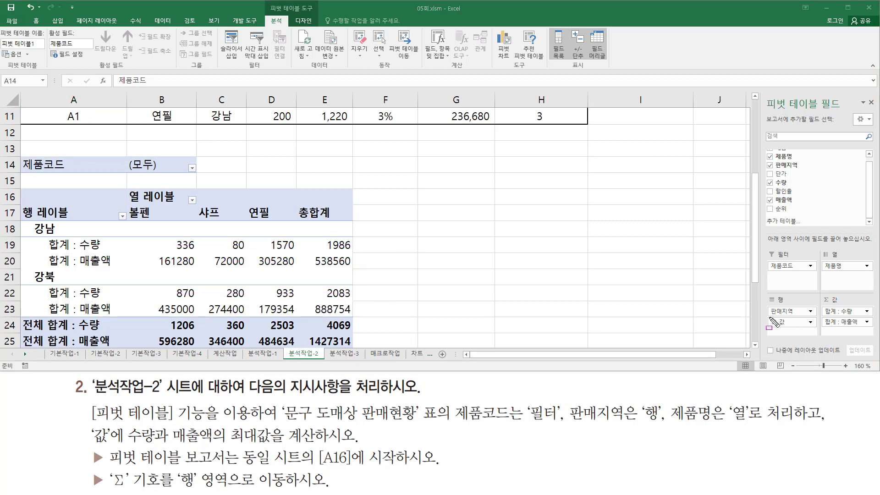
pyautogui.moveTo(769, 317); pyautogui.dragTo(800, 330)
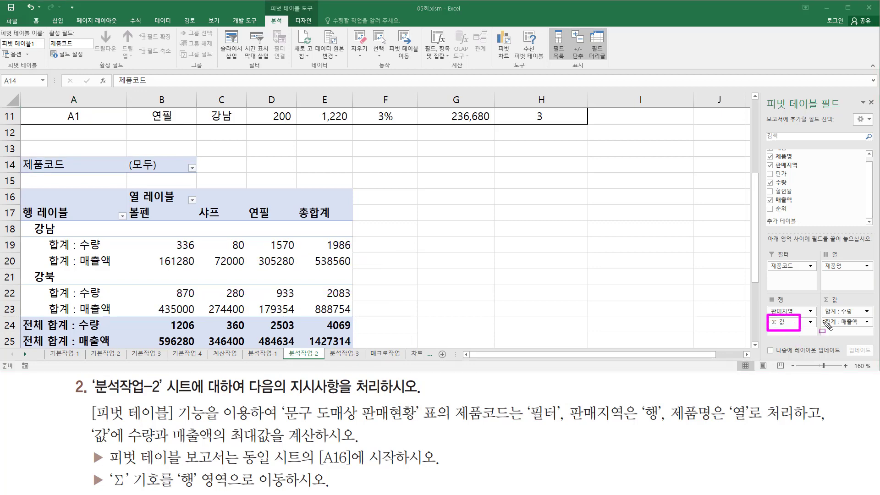
pyautogui.moveTo(821, 307)
pyautogui.mouseDown()
pyautogui.moveTo(840, 334)
pyautogui.moveTo(873, 337)
pyautogui.mouseUp()
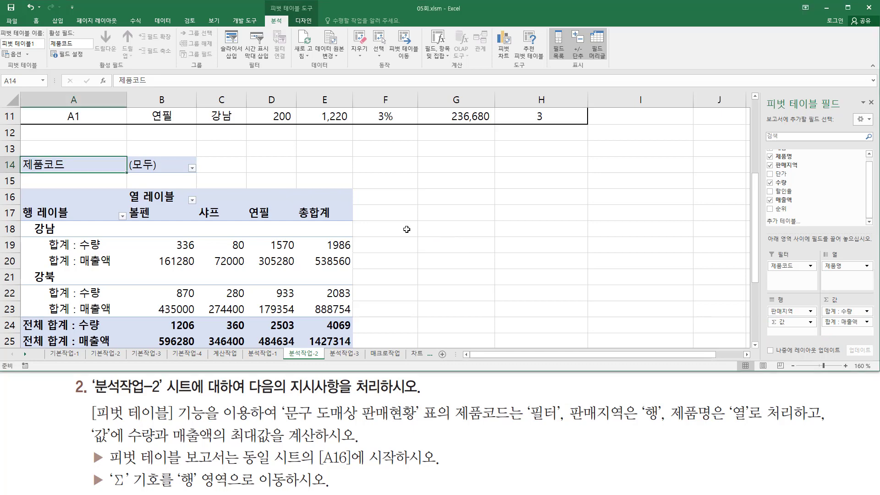
# Step: Read the instruction on the summary function for 수량 and 매출액 and compare it with the pivot table's value rows
pyautogui.click(409, 257)
pyautogui.click(221, 245)
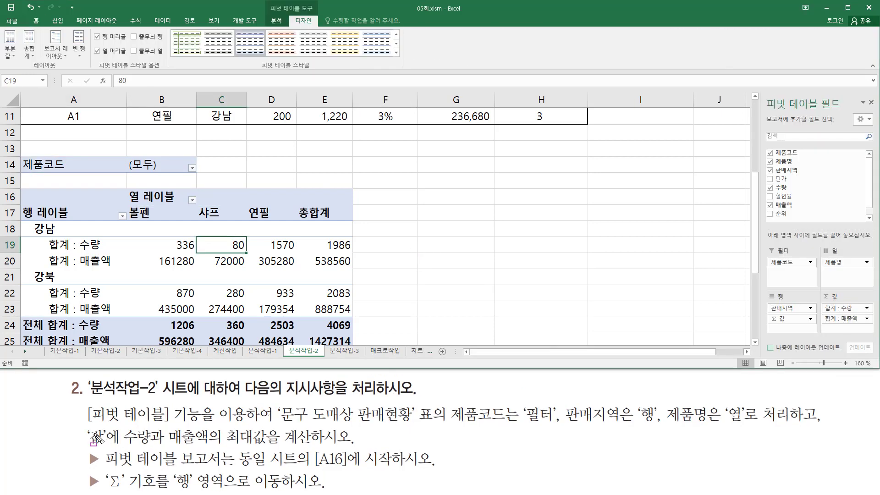
pyautogui.moveTo(85, 425)
pyautogui.mouseDown()
pyautogui.moveTo(121, 445)
pyautogui.moveTo(313, 441)
pyautogui.moveTo(226, 426)
pyautogui.mouseUp()
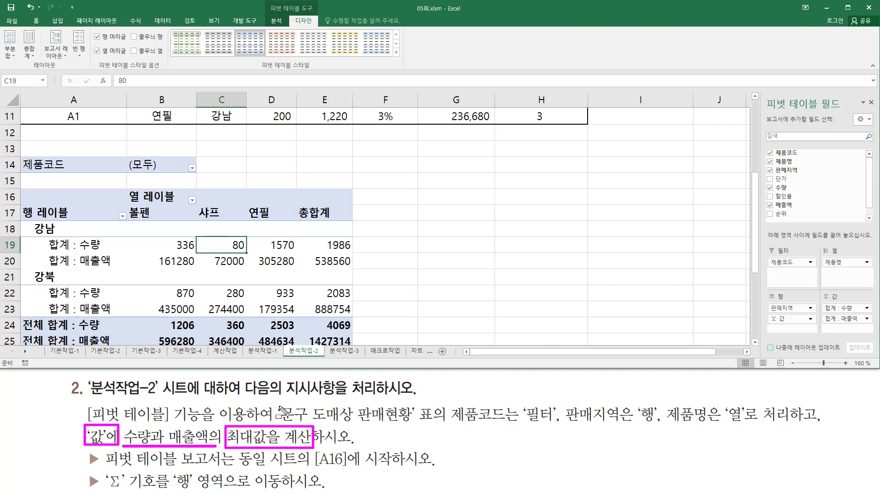
pyautogui.moveTo(46, 236)
pyautogui.mouseDown()
pyautogui.moveTo(108, 254)
pyautogui.moveTo(115, 266)
pyautogui.mouseUp()
pyautogui.moveTo(51, 287)
pyautogui.mouseDown()
pyautogui.moveTo(68, 314)
pyautogui.moveTo(110, 293)
pyautogui.moveTo(110, 312)
pyautogui.mouseUp()
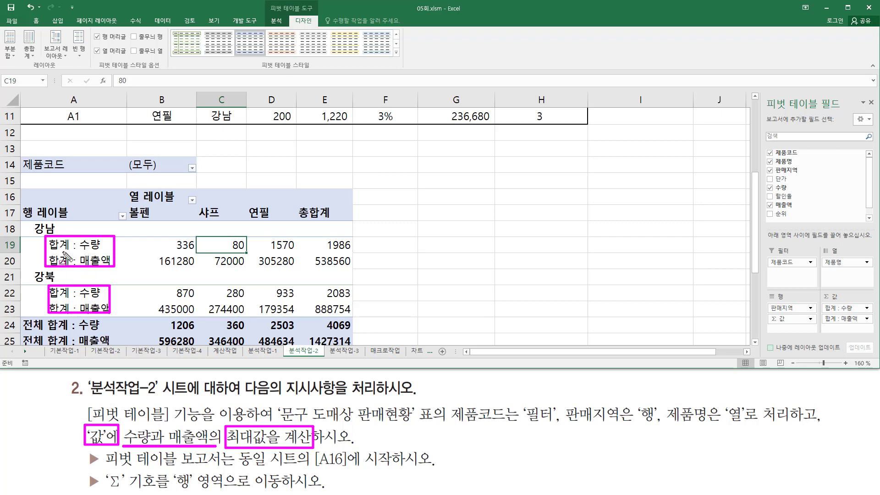
pyautogui.press('Escape')
pyautogui.click(167, 244)
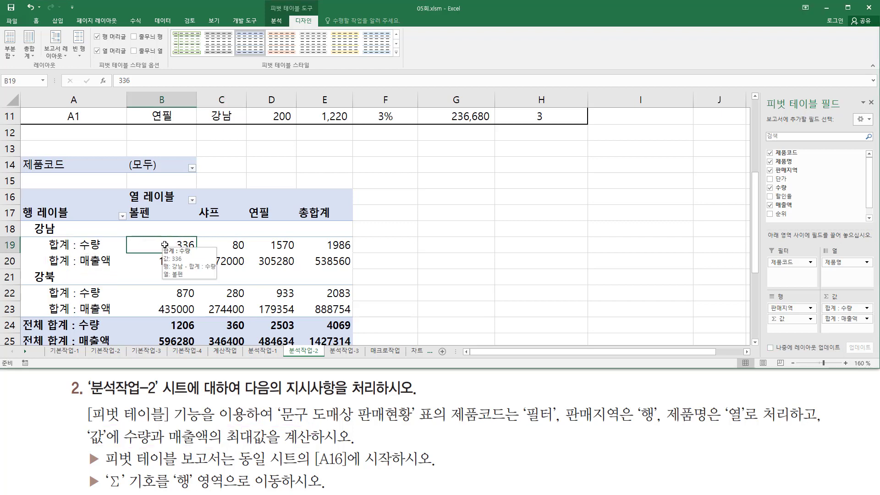
pyautogui.hotkey('ctrl', 'shift', 'd')
pyautogui.moveTo(157, 238); pyautogui.dragTo(356, 249)
pyautogui.moveTo(252, 286)
pyautogui.mouseDown()
pyautogui.moveTo(160, 293)
pyautogui.moveTo(330, 301)
pyautogui.moveTo(321, 302)
pyautogui.mouseUp()
pyautogui.press('Escape')
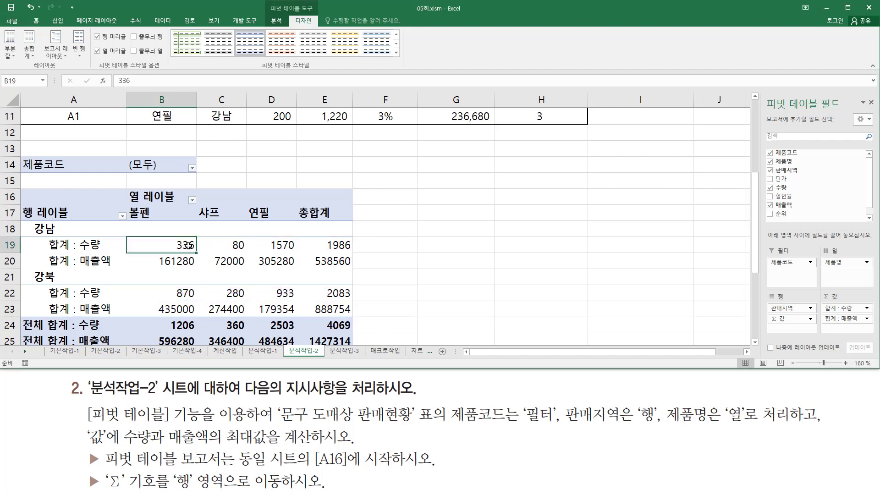
# Step: Summarize the 수량 values in the pivot table by maximum (최대값) and check the 수량 labels for 강남 and 강북
pyautogui.click(236, 244)
pyautogui.click(273, 245)
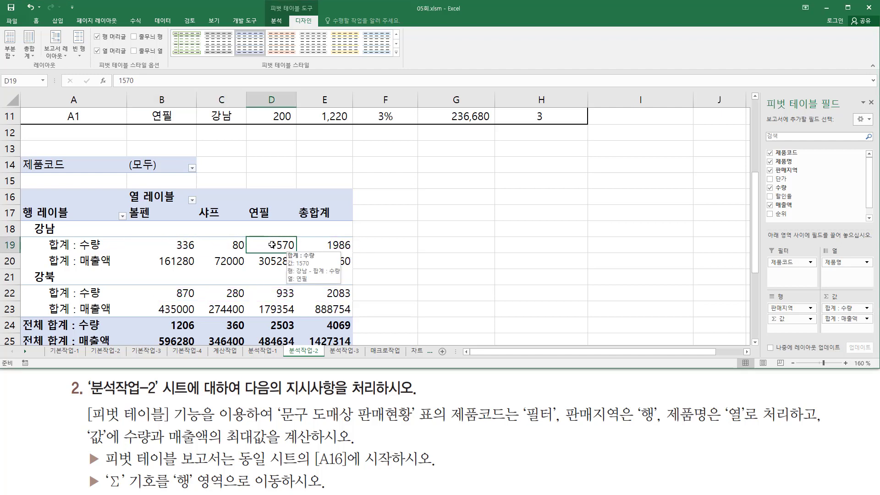
pyautogui.rightClick(273, 246)
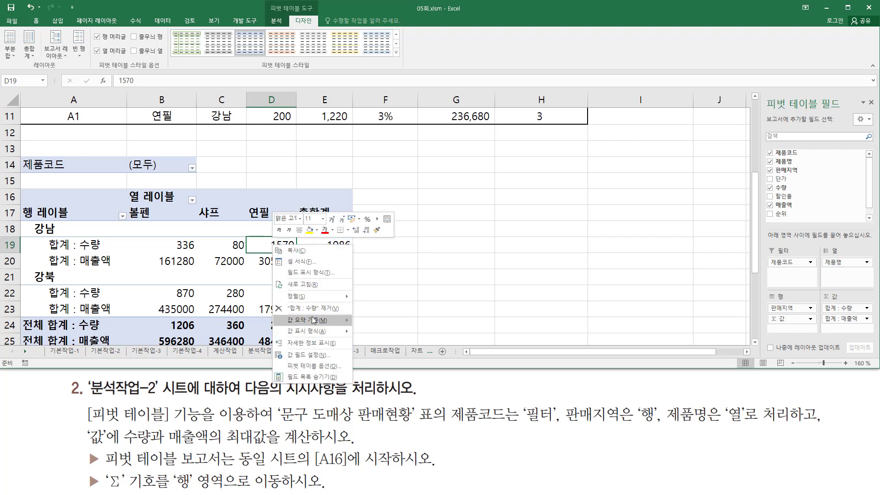
pyautogui.moveTo(314, 321)
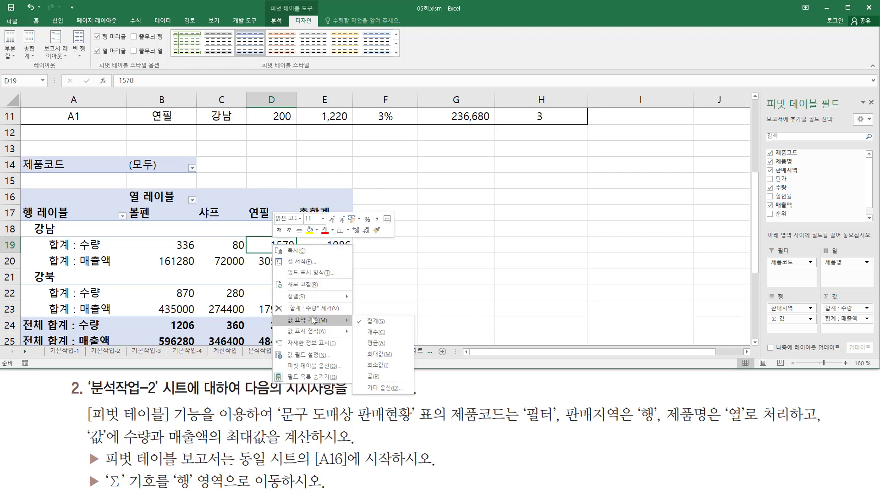
pyautogui.click(381, 354)
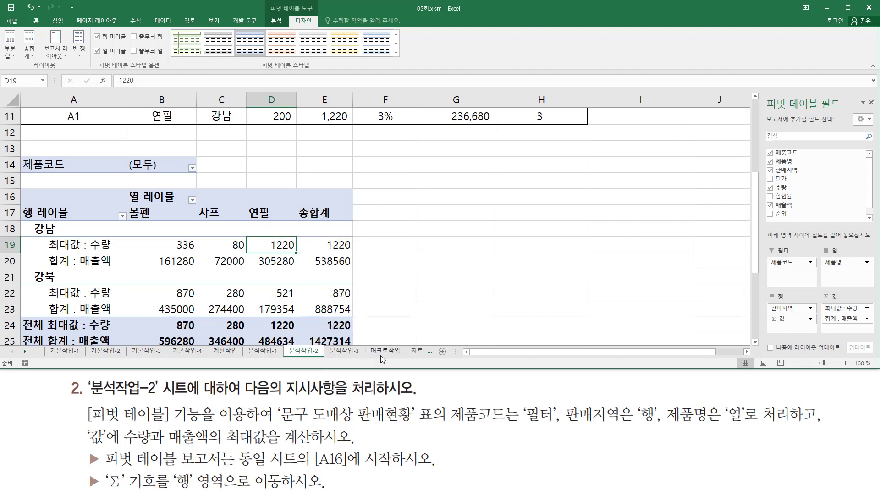
pyautogui.hotkey('ctrl', 'shift', 'd')
pyautogui.moveTo(45, 232); pyautogui.dragTo(113, 252)
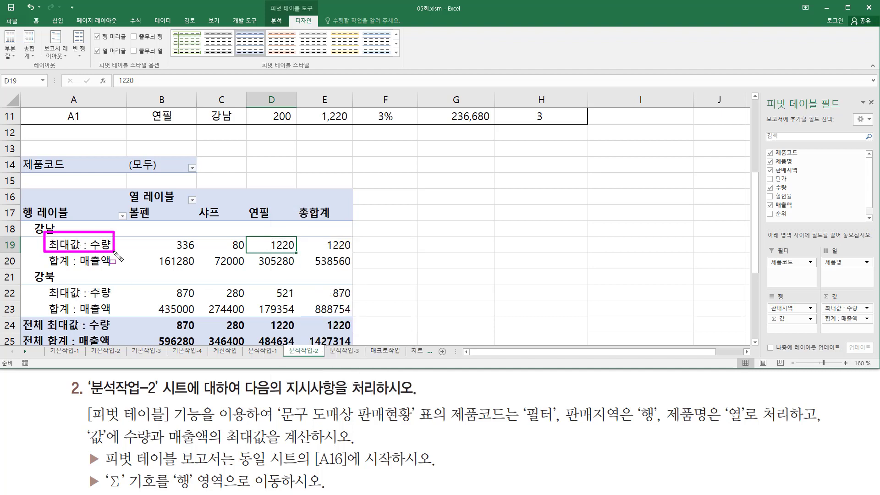
pyautogui.moveTo(46, 283); pyautogui.dragTo(113, 298)
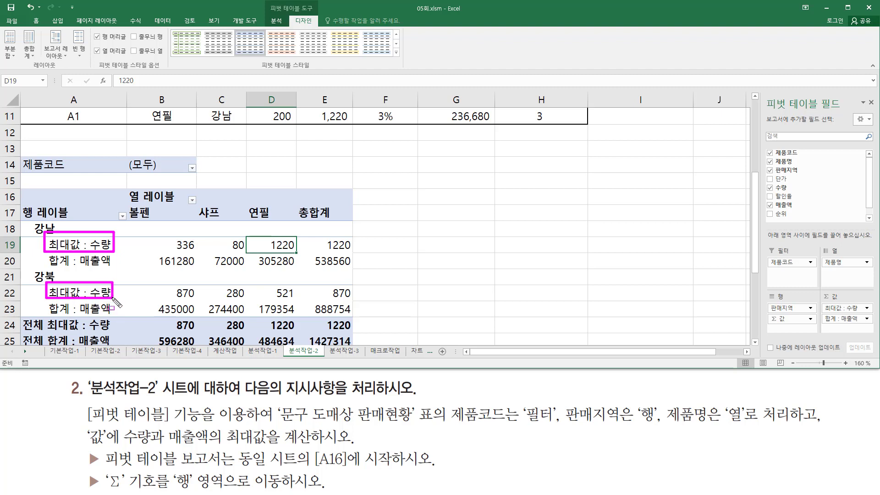
# Step: Summarize the 매출액 values in the pivot table by maximum (최대값) and check the value labels under 강남, 강북 and the overall totals
pyautogui.press('Escape')
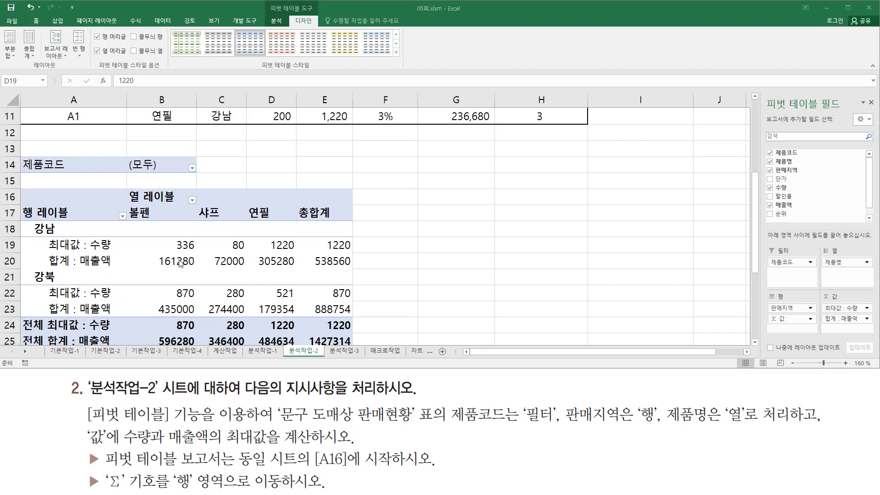
pyautogui.click(221, 262)
pyautogui.click(176, 261)
pyautogui.click(272, 261)
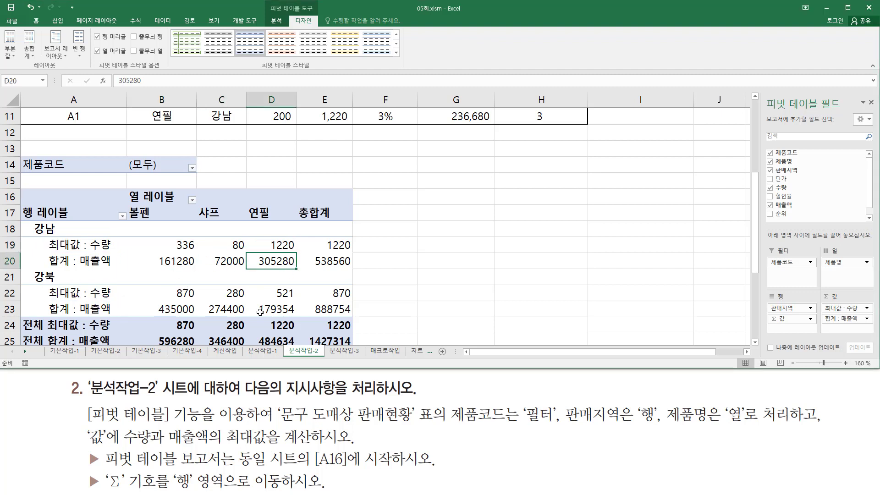
pyautogui.click(260, 311)
pyautogui.click(229, 310)
pyautogui.click(188, 261)
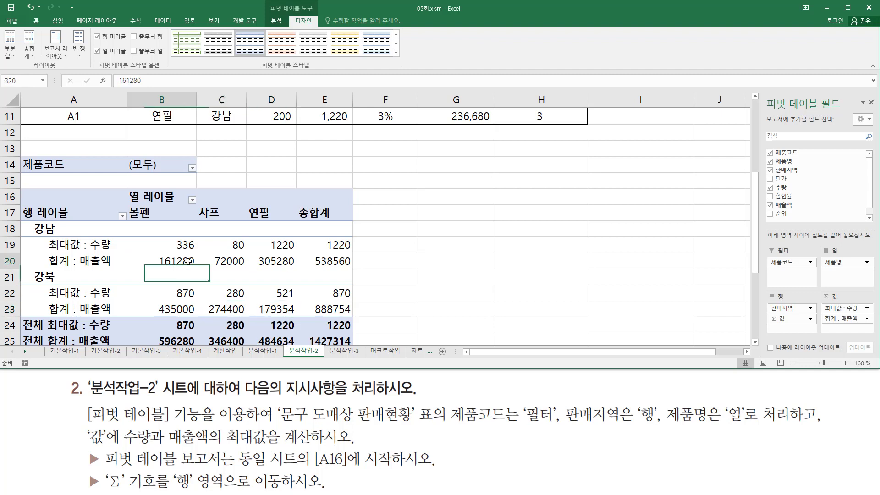
pyautogui.rightClick(187, 261)
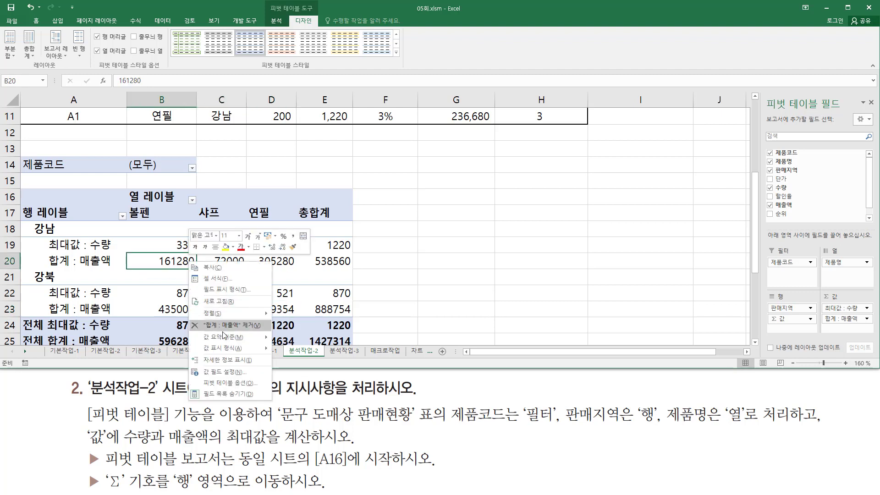
pyautogui.moveTo(229, 338)
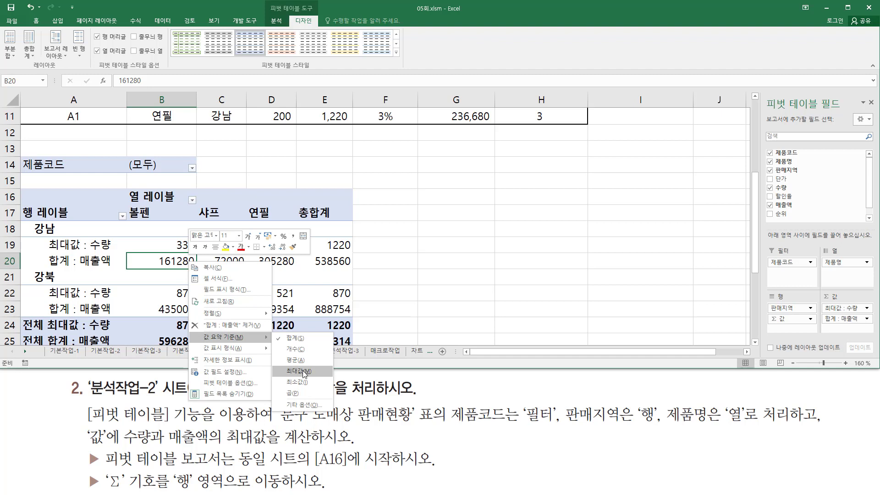
pyautogui.click(304, 374)
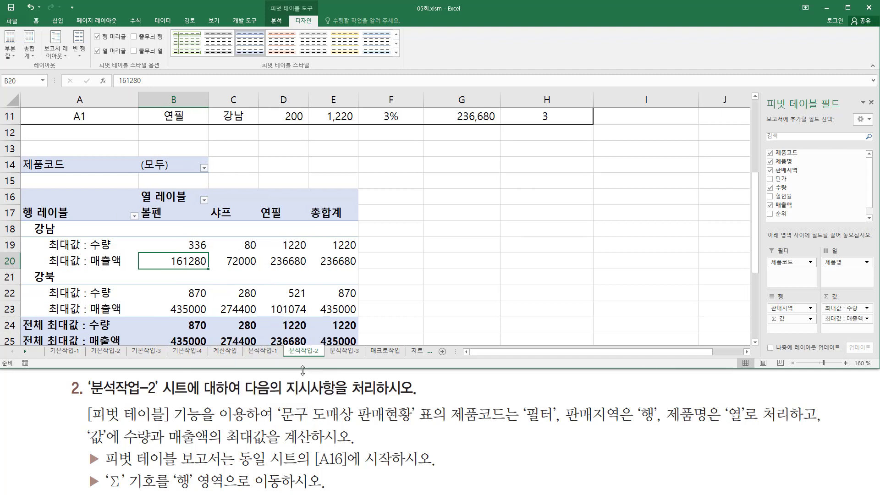
pyautogui.moveTo(46, 236); pyautogui.dragTo(126, 272)
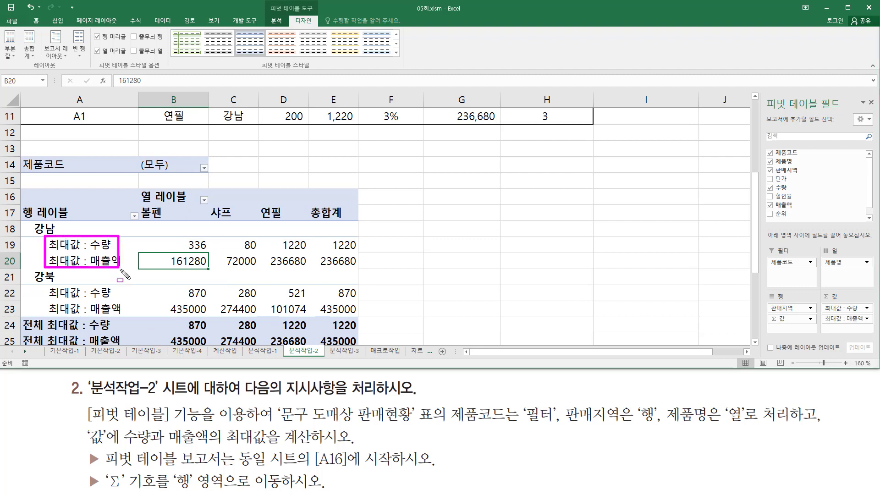
pyautogui.moveTo(48, 285); pyautogui.dragTo(121, 316)
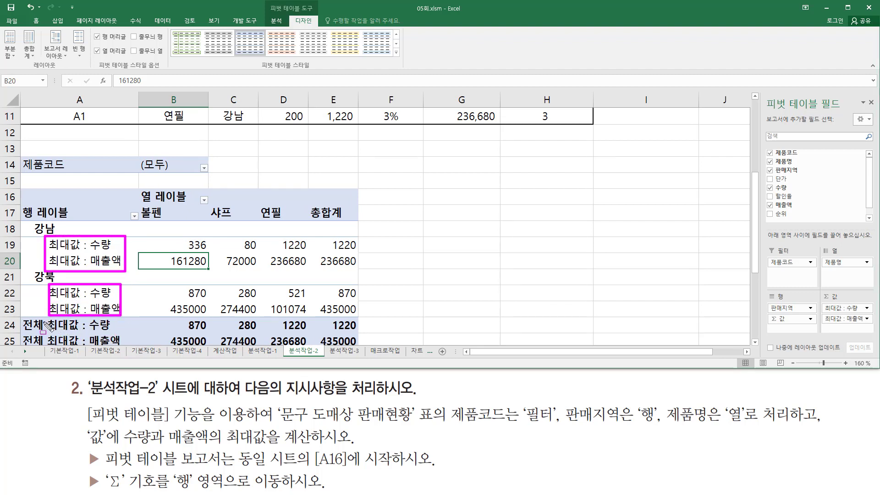
pyautogui.moveTo(48, 316); pyautogui.dragTo(119, 347)
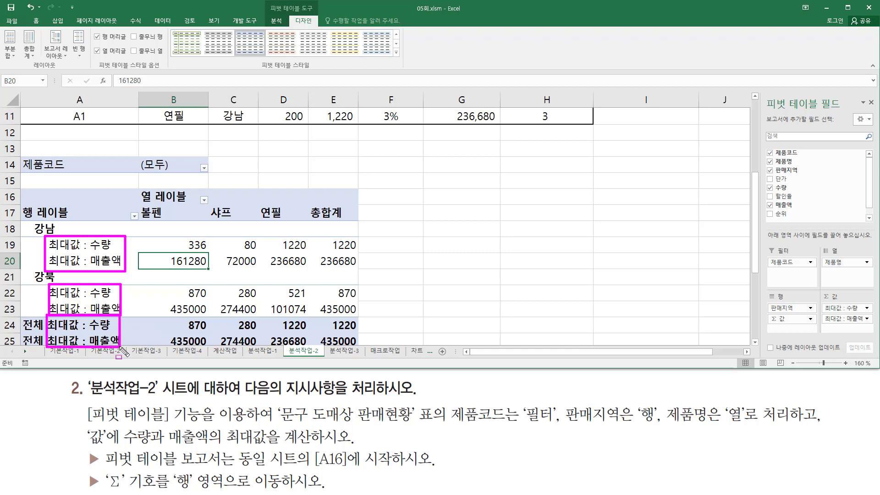
pyautogui.press('Escape')
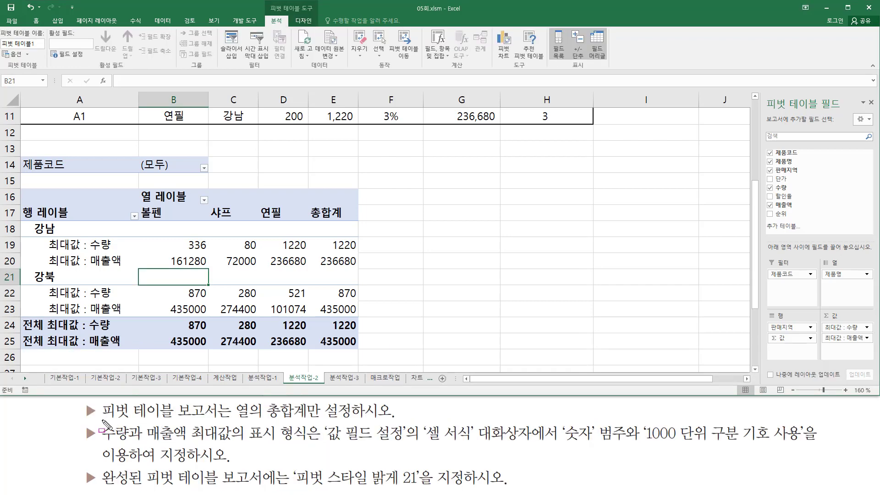
# Step: Read the instruction on showing grand totals for columns only and compare it with the pivot table's 총합계 column and 전체 최대값 rows
pyautogui.moveTo(102, 418); pyautogui.dragTo(397, 424)
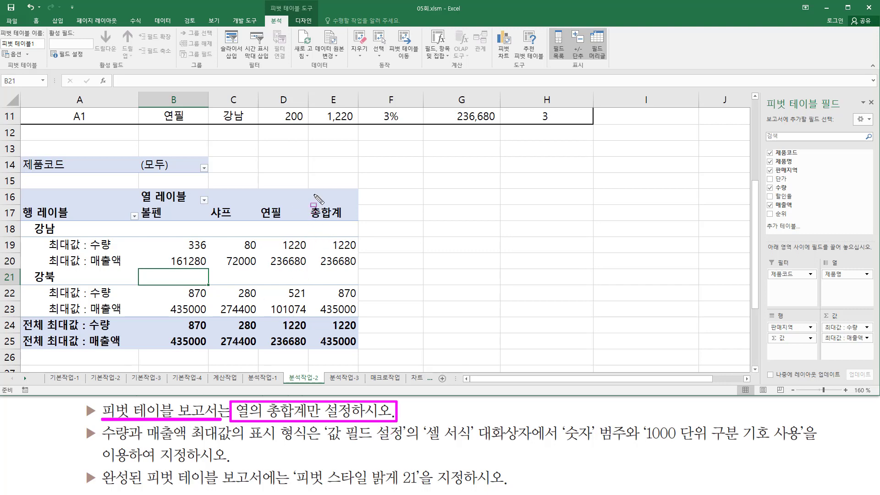
pyautogui.moveTo(308, 207); pyautogui.dragTo(360, 349)
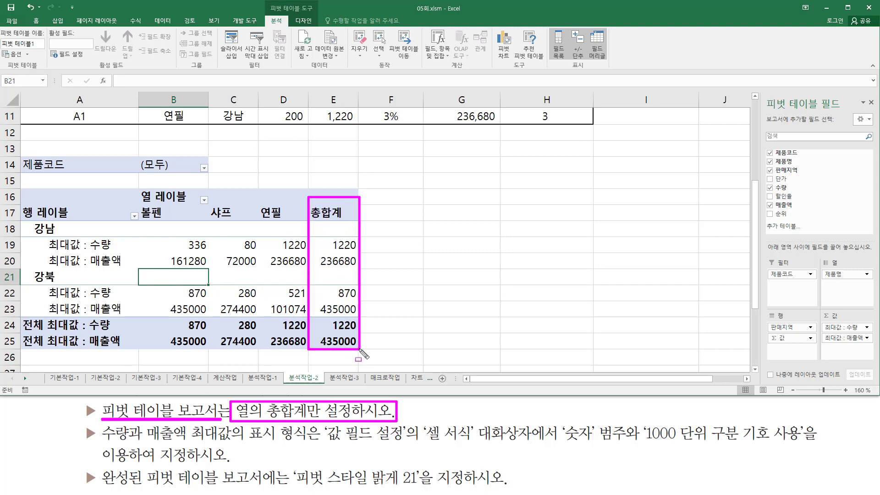
pyautogui.moveTo(156, 247); pyautogui.dragTo(277, 247)
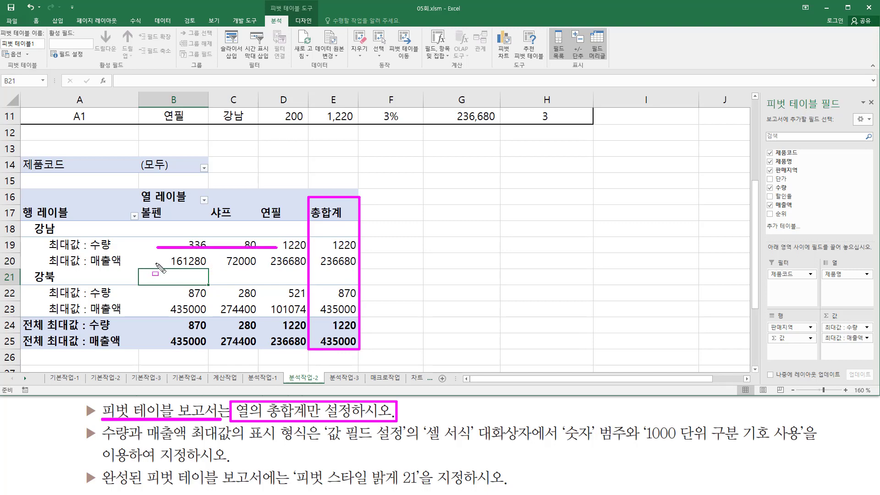
pyautogui.moveTo(159, 262); pyautogui.dragTo(312, 262)
pyautogui.moveTo(165, 295); pyautogui.dragTo(309, 295)
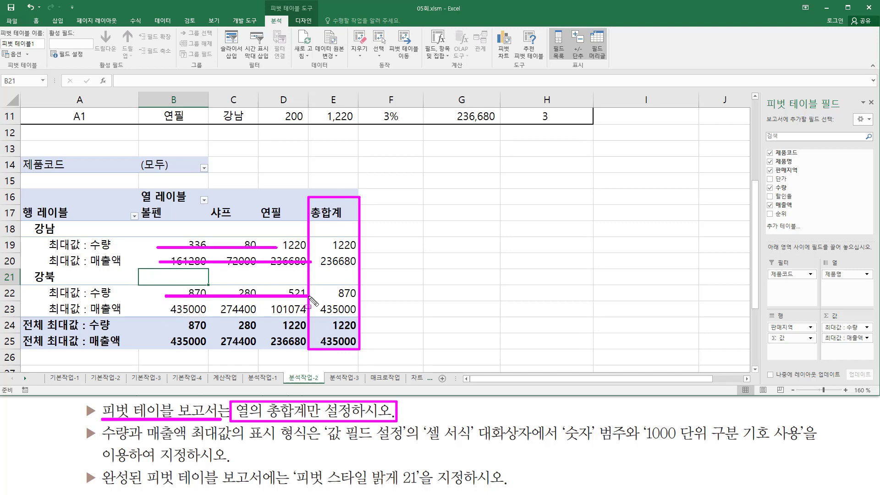
pyautogui.moveTo(148, 312); pyautogui.dragTo(324, 312)
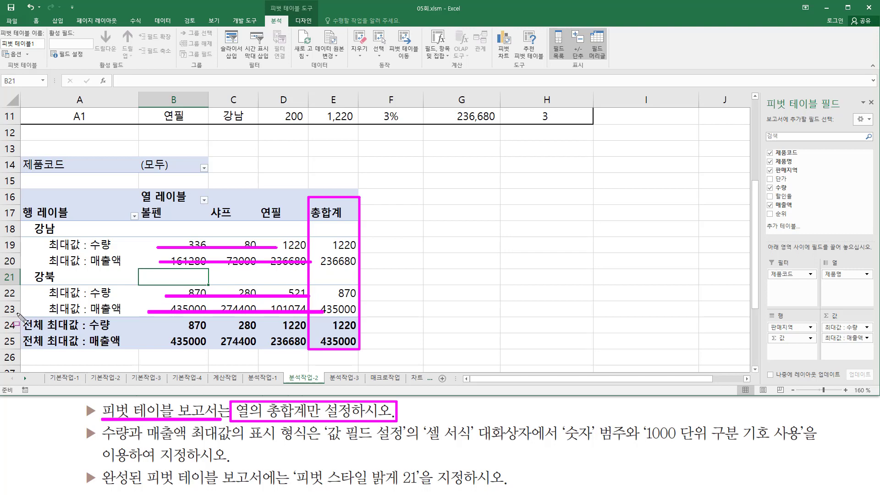
pyautogui.moveTo(17, 314)
pyautogui.mouseDown()
pyautogui.moveTo(308, 353)
pyautogui.moveTo(359, 350)
pyautogui.mouseUp()
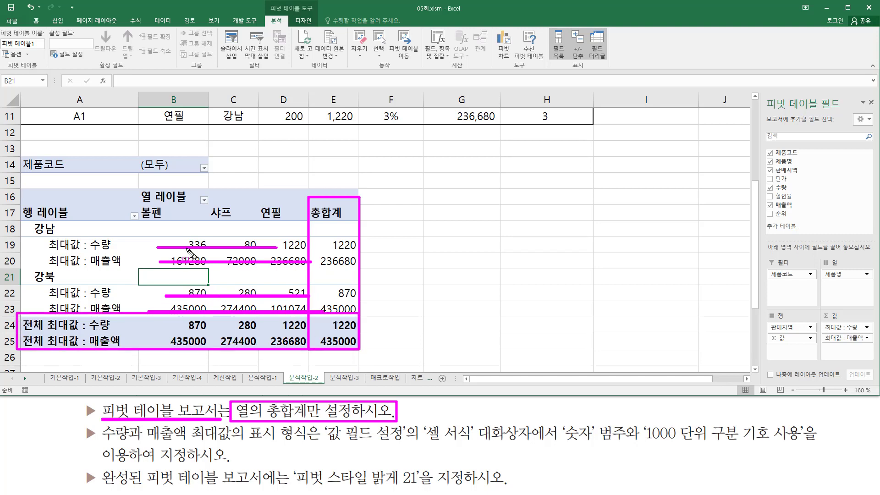
pyautogui.moveTo(190, 223); pyautogui.dragTo(191, 312)
pyautogui.moveTo(243, 222); pyautogui.dragTo(244, 313)
pyautogui.moveTo(293, 224); pyautogui.dragTo(293, 313)
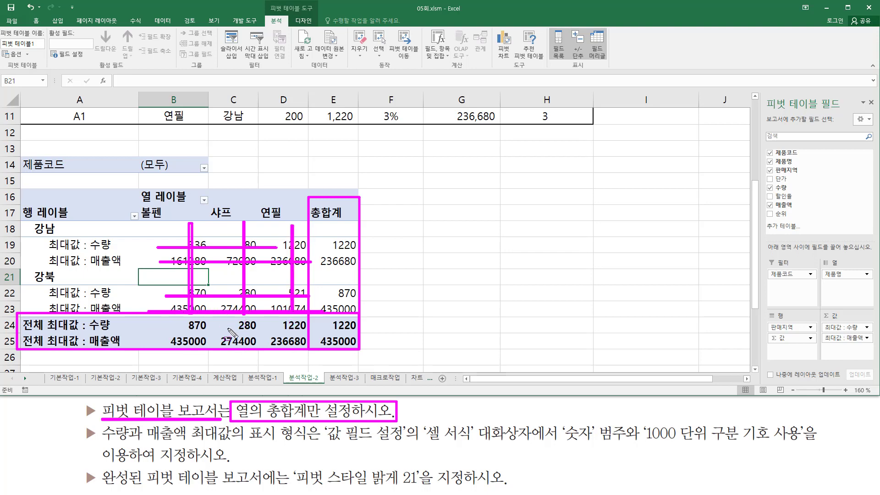
pyautogui.press('Escape')
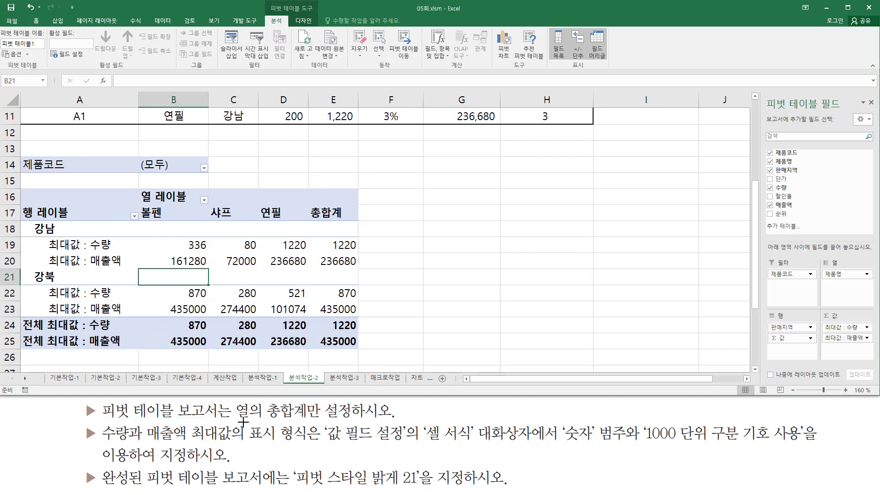
pyautogui.moveTo(232, 420); pyautogui.dragTo(326, 420)
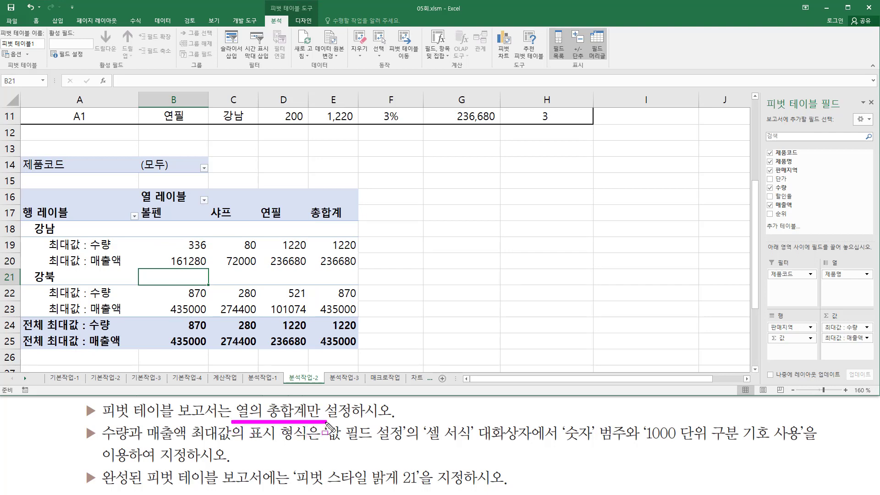
pyautogui.press('Escape')
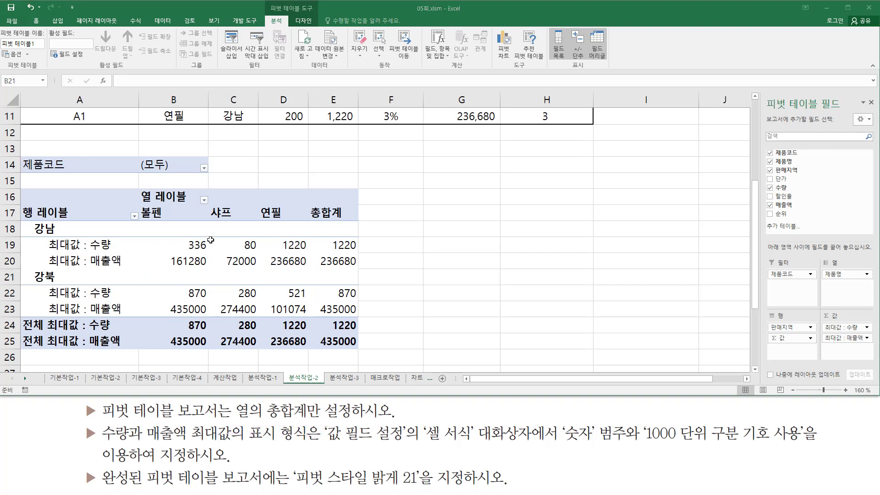
# Step: Set the pivot table's grand totals to columns only (열의 총합계만 설정) and check where the 총합계 column was
pyautogui.click(274, 243)
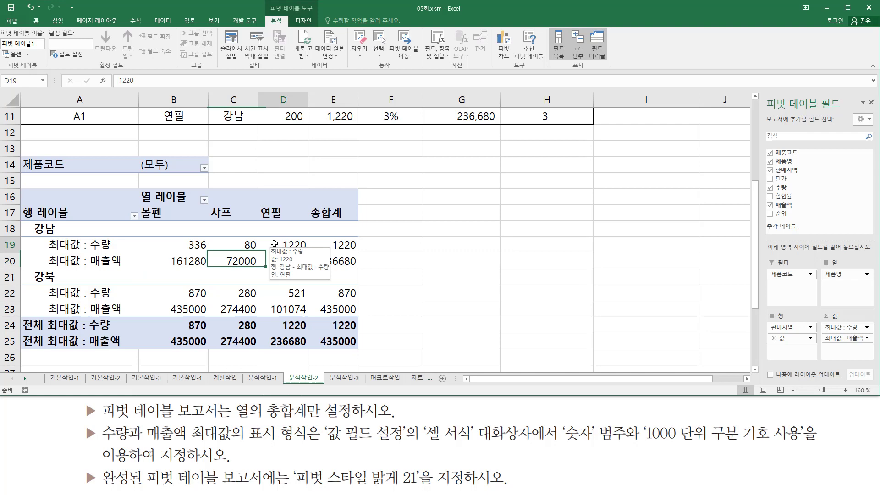
pyautogui.click(198, 244)
pyautogui.click(196, 273)
pyautogui.click(201, 303)
pyautogui.click(265, 303)
pyautogui.click(233, 277)
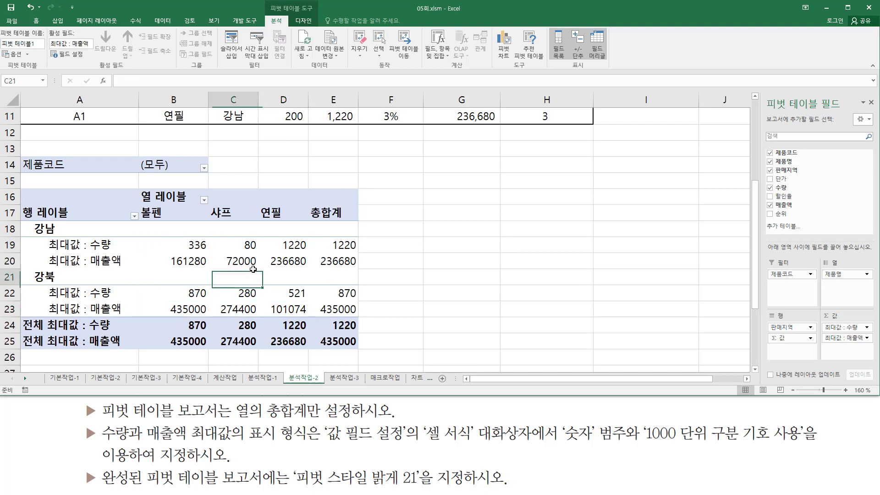
pyautogui.click(195, 245)
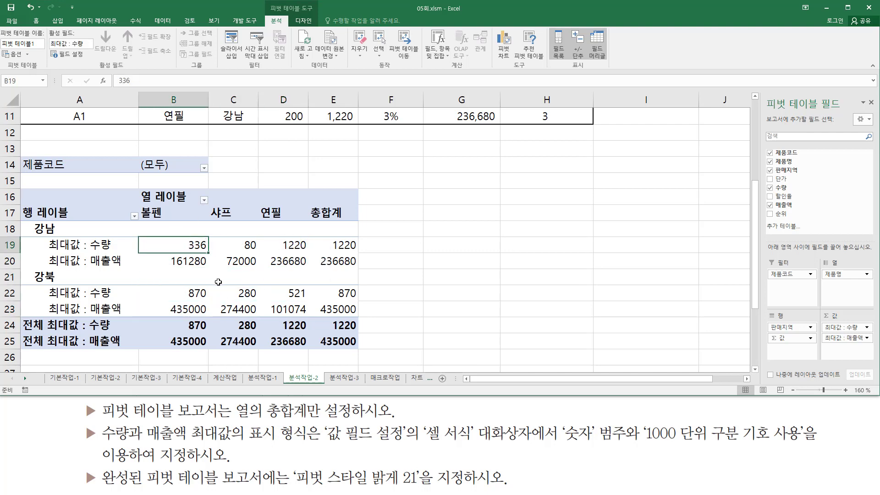
pyautogui.moveTo(272, 2)
pyautogui.mouseDown()
pyautogui.moveTo(315, 12)
pyautogui.moveTo(317, 29)
pyautogui.mouseUp()
pyautogui.click(305, 22)
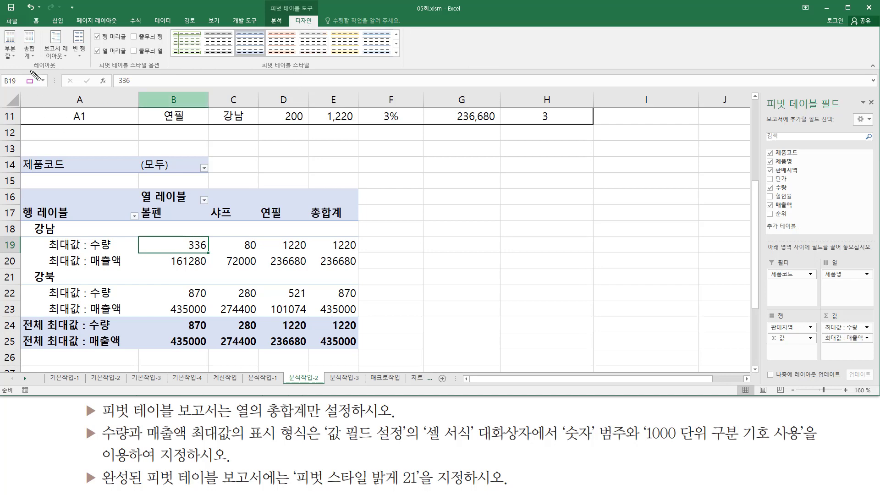
pyautogui.moveTo(29, 71); pyautogui.dragTo(59, 71)
pyautogui.moveTo(20, 27); pyautogui.dragTo(39, 60)
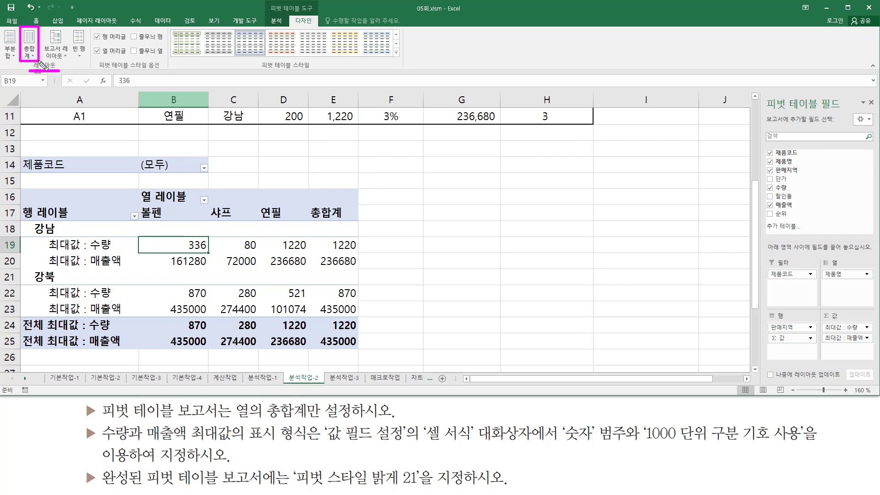
pyautogui.click(29, 55)
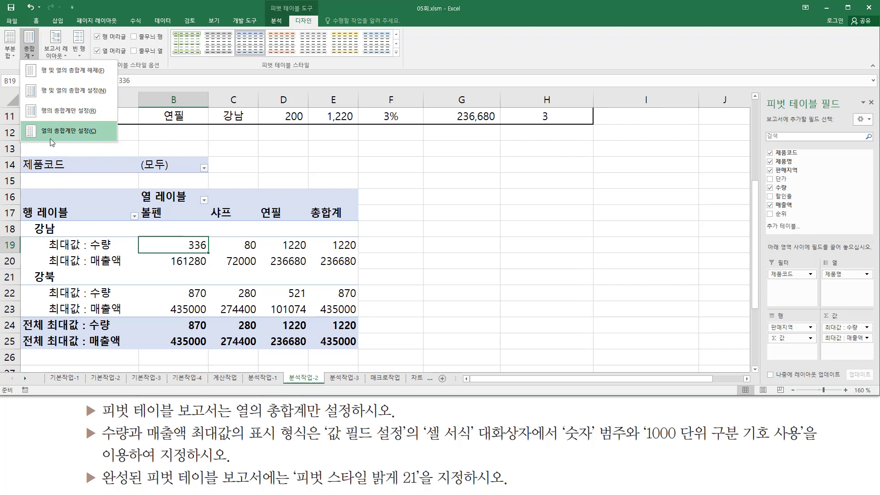
pyautogui.click(78, 135)
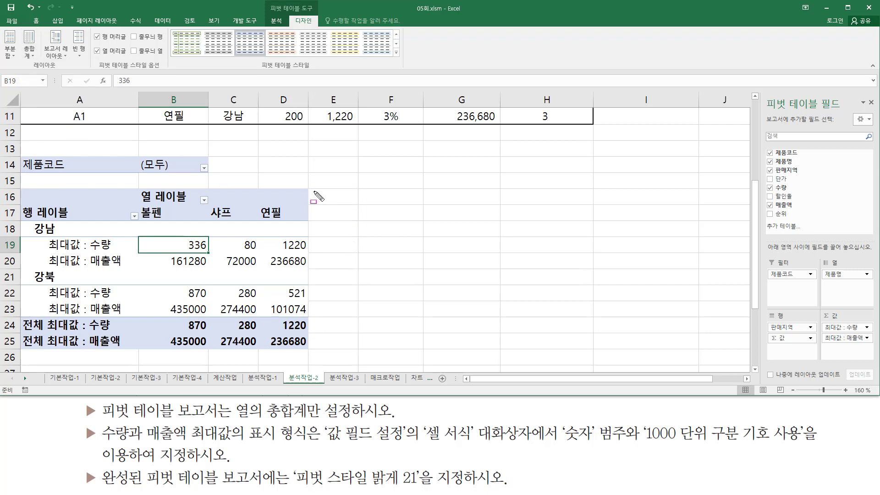
pyautogui.moveTo(314, 191); pyautogui.dragTo(361, 347)
pyautogui.press('Escape')
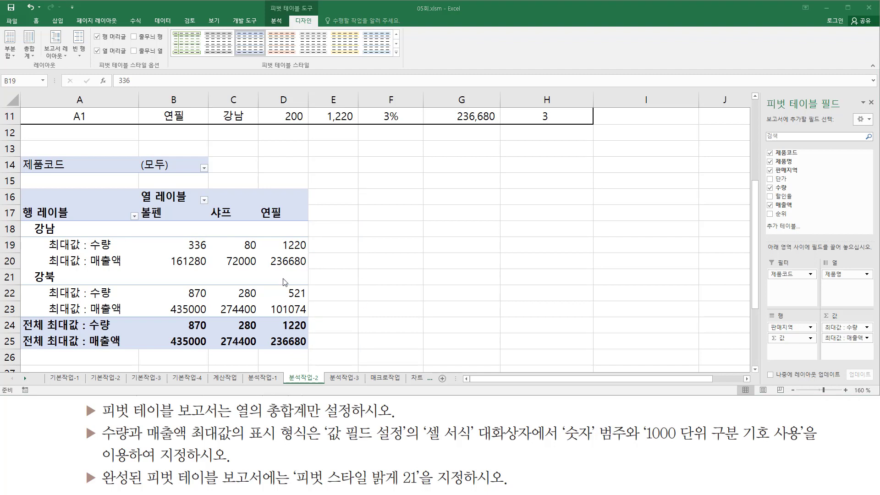
# Step: Read the number format instruction for the maximum 수량 and 매출액 and match it to the value rows of 강남 and 강북
pyautogui.hotkey('ctrl', 'shift', 'd')
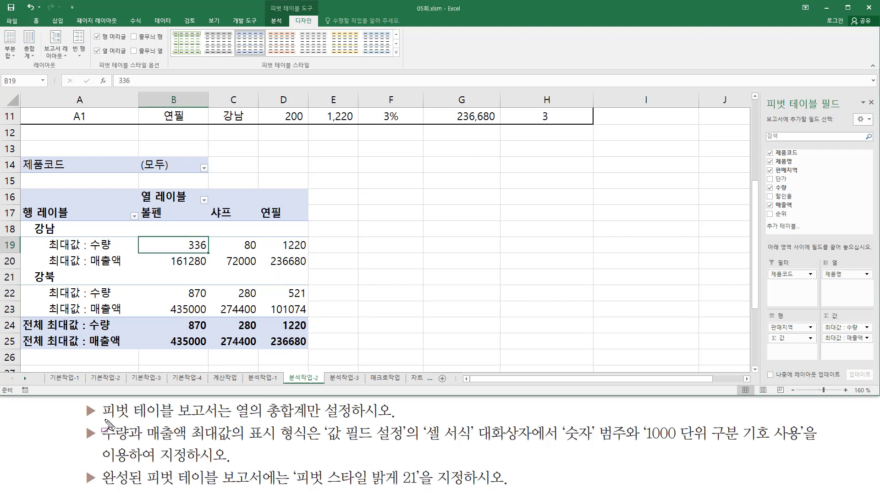
pyautogui.moveTo(97, 422)
pyautogui.mouseDown()
pyautogui.moveTo(134, 445)
pyautogui.moveTo(233, 442)
pyautogui.mouseUp()
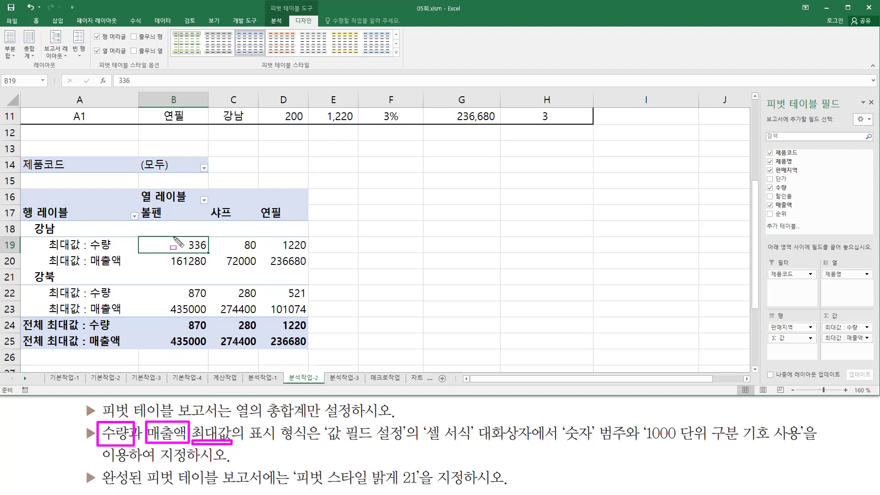
pyautogui.moveTo(160, 232); pyautogui.dragTo(306, 265)
pyautogui.click(161, 287)
pyautogui.moveTo(185, 305); pyautogui.dragTo(301, 321)
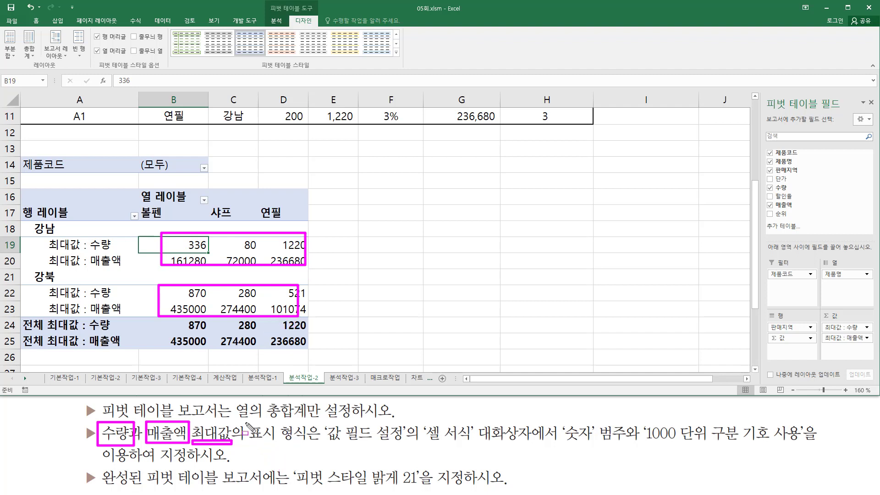
pyautogui.moveTo(244, 421)
pyautogui.mouseDown()
pyautogui.moveTo(310, 448)
pyautogui.moveTo(799, 445)
pyautogui.mouseUp()
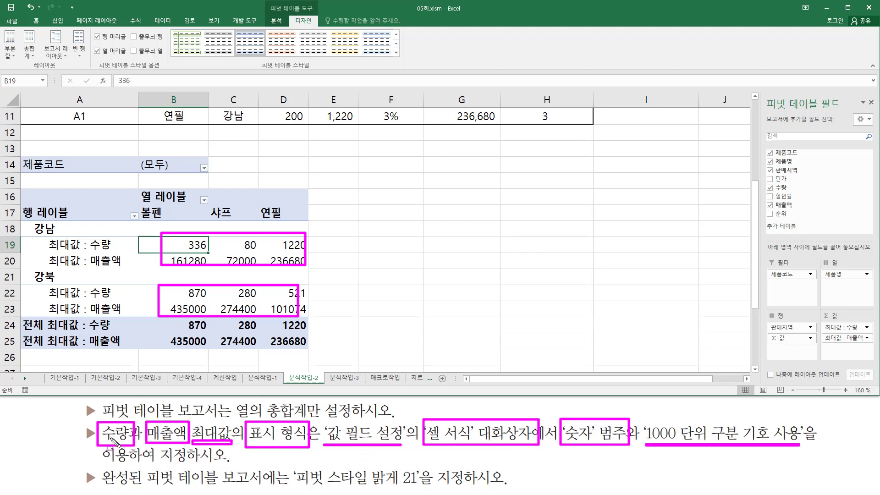
pyautogui.press('Escape')
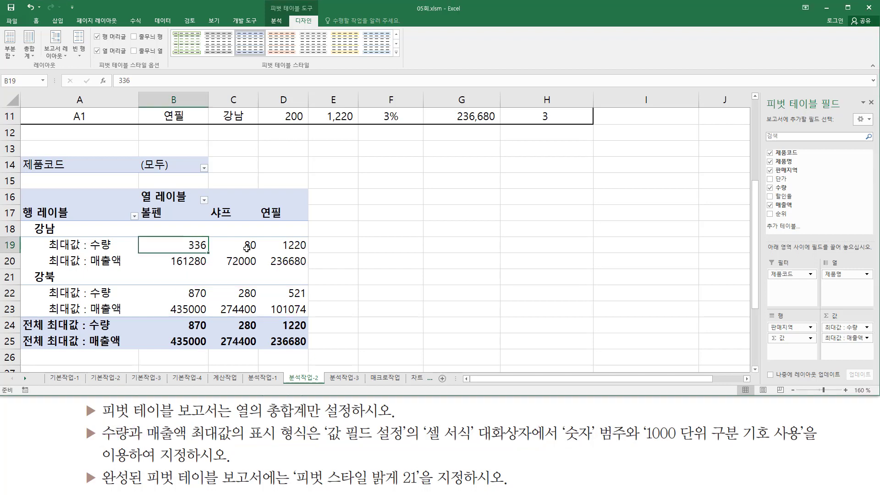
# Step: Format the maximum 수량 values in the pivot table as 숫자 with 1000 단위 구분 기호 사용, and check the 수량 rows
pyautogui.click(246, 248)
pyautogui.click(288, 248)
pyautogui.click(247, 293)
pyautogui.click(192, 296)
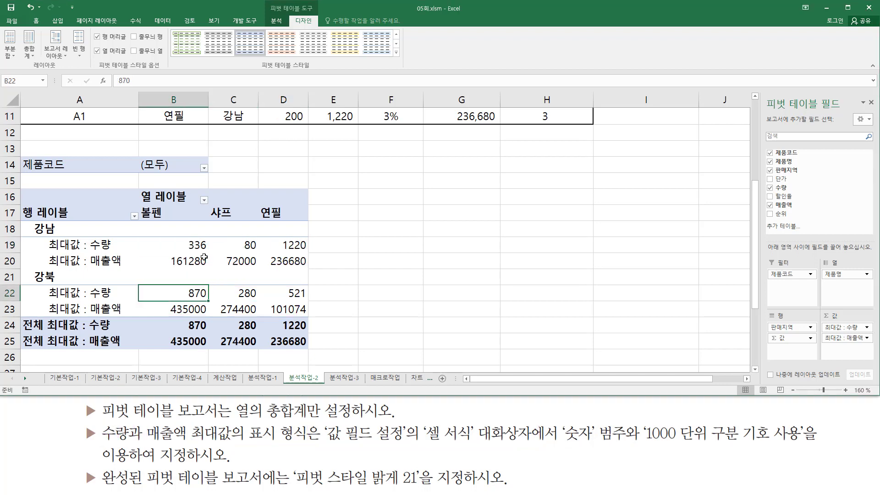
pyautogui.click(201, 246)
pyautogui.rightClick(201, 247)
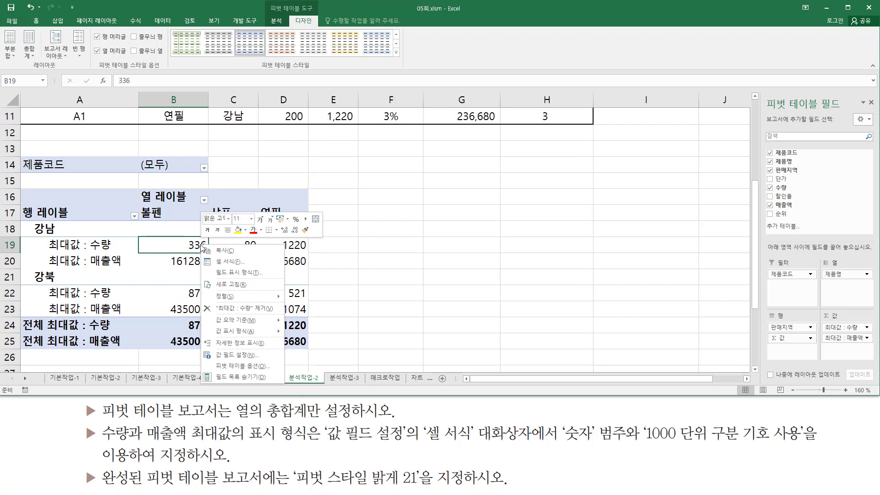
pyautogui.click(238, 355)
pyautogui.moveTo(228, 277); pyautogui.dragTo(451, 181)
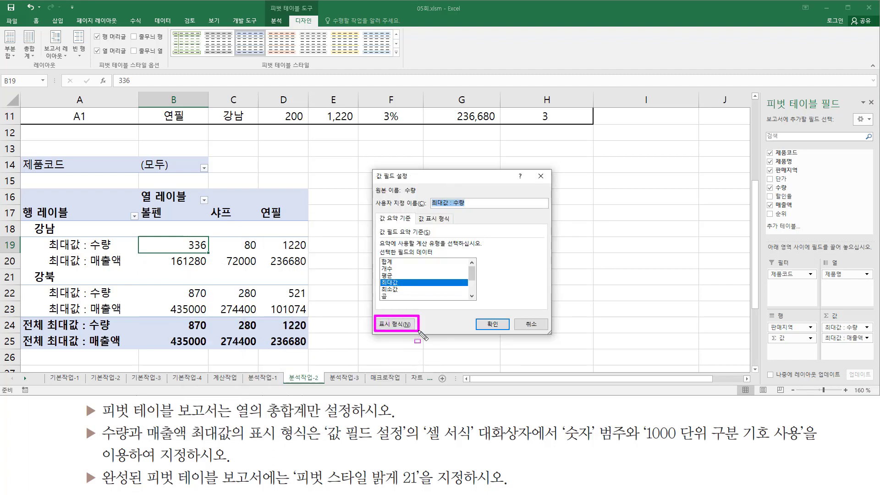
pyautogui.click(398, 324)
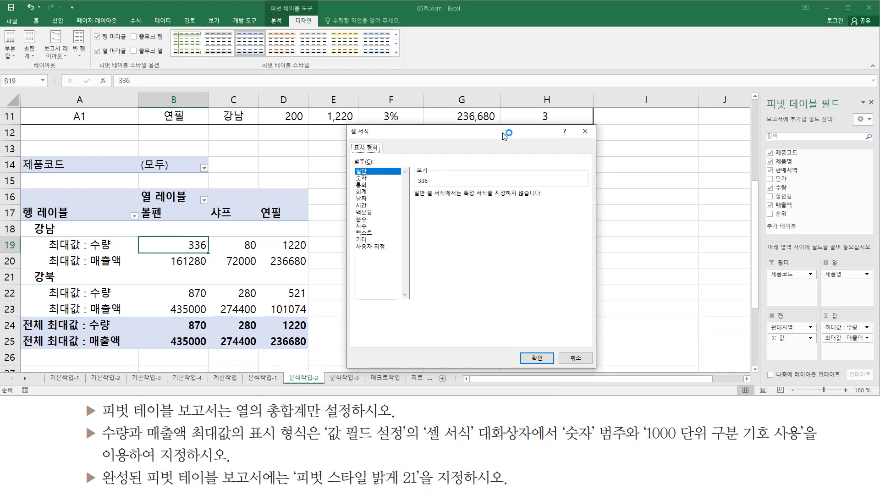
pyautogui.click(366, 178)
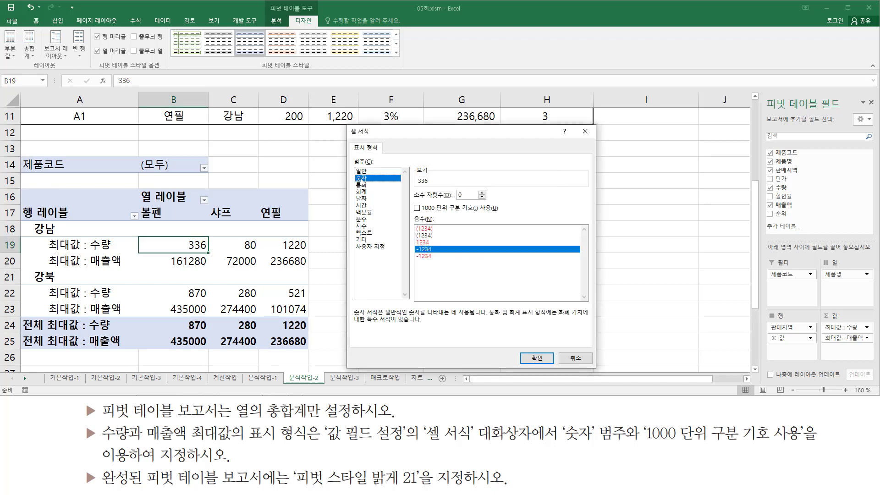
pyautogui.click(417, 209)
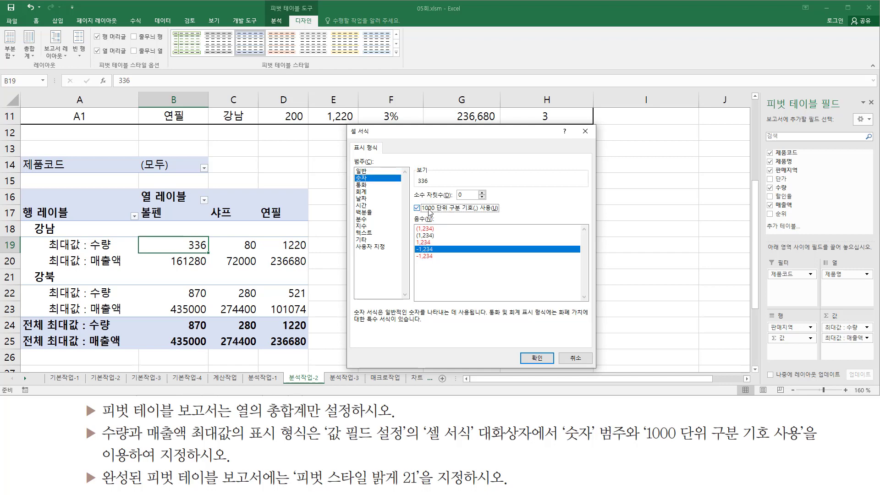
pyautogui.click(536, 357)
pyautogui.click(490, 323)
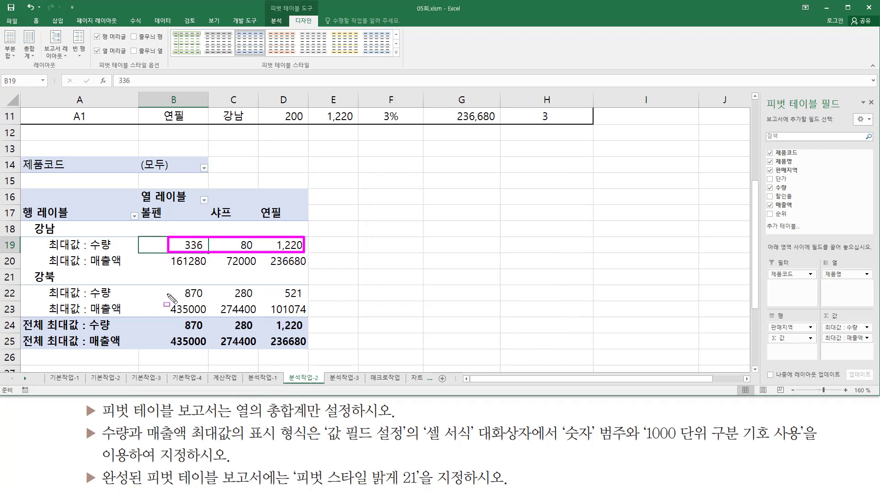
pyautogui.moveTo(176, 286)
pyautogui.mouseDown()
pyautogui.moveTo(203, 297)
pyautogui.moveTo(313, 301)
pyautogui.mouseUp()
pyautogui.moveTo(173, 316); pyautogui.dragTo(309, 334)
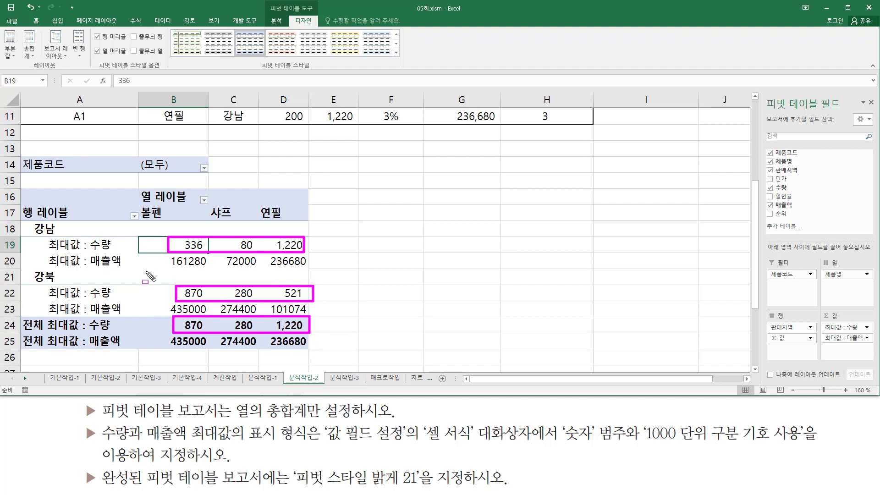
pyautogui.press('Escape')
# Step: Format the maximum 매출액 values in the pivot table as 숫자 with 1000 단위 구분 기호 사용
pyautogui.click(196, 262)
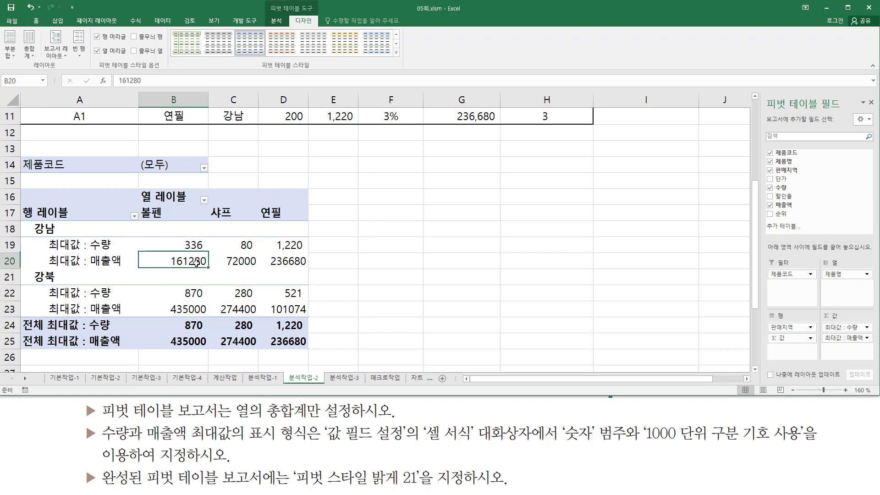
pyautogui.click(247, 261)
pyautogui.click(279, 263)
pyautogui.click(252, 261)
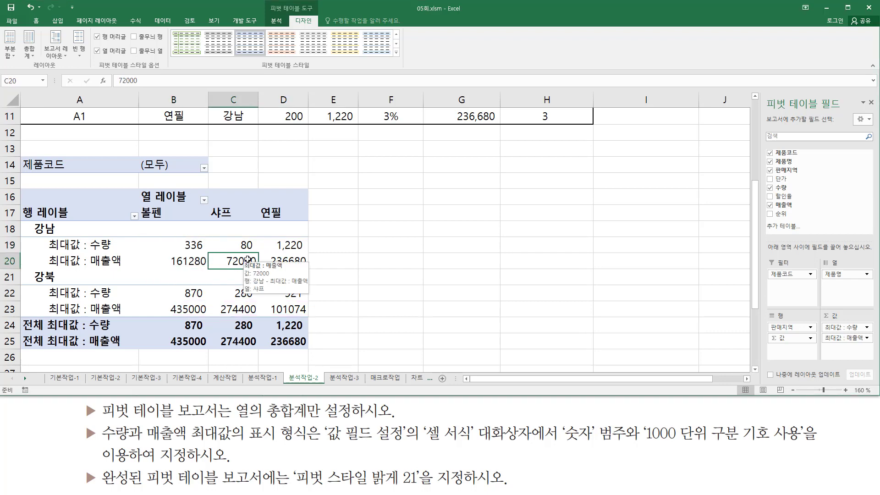
pyautogui.rightClick(248, 260)
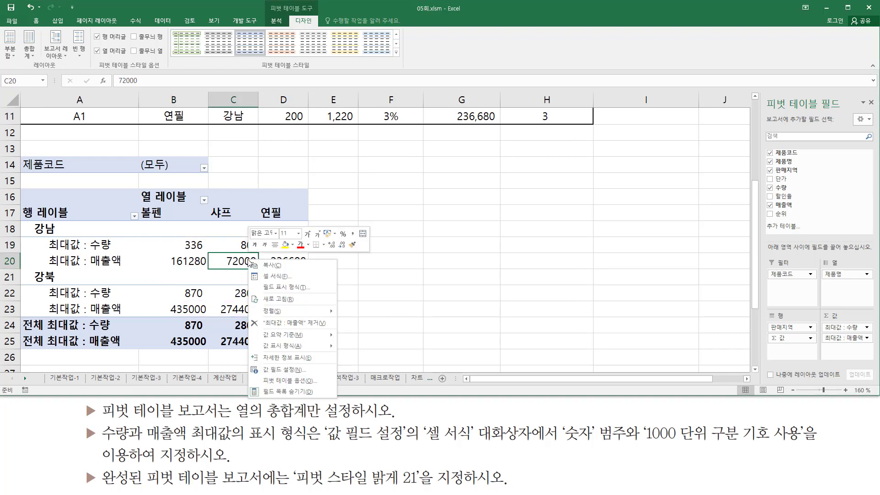
pyautogui.click(305, 370)
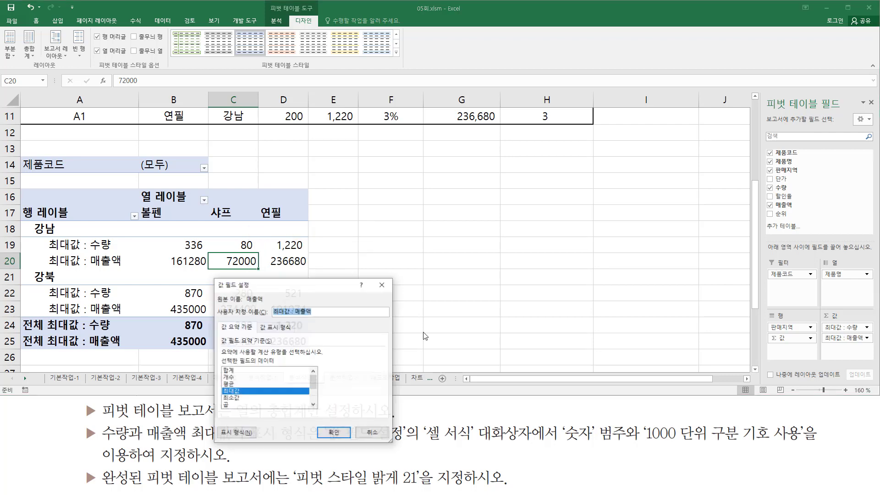
pyautogui.moveTo(290, 294); pyautogui.dragTo(456, 181)
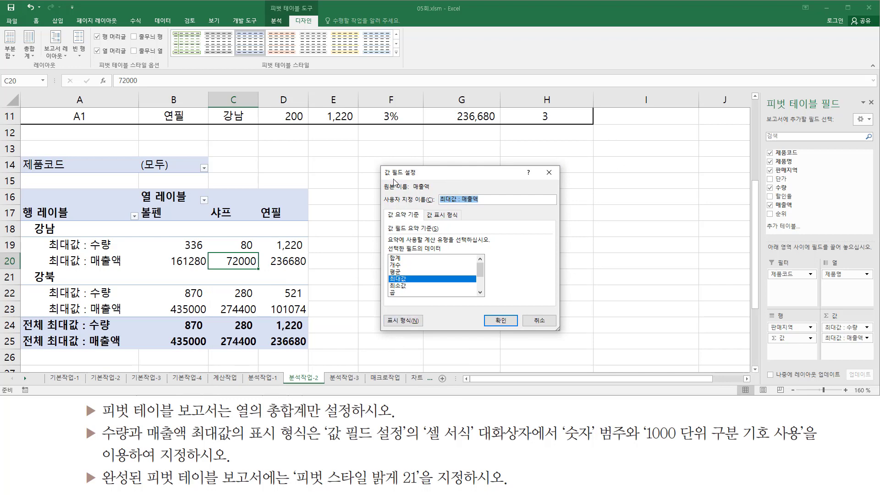
pyautogui.click(400, 320)
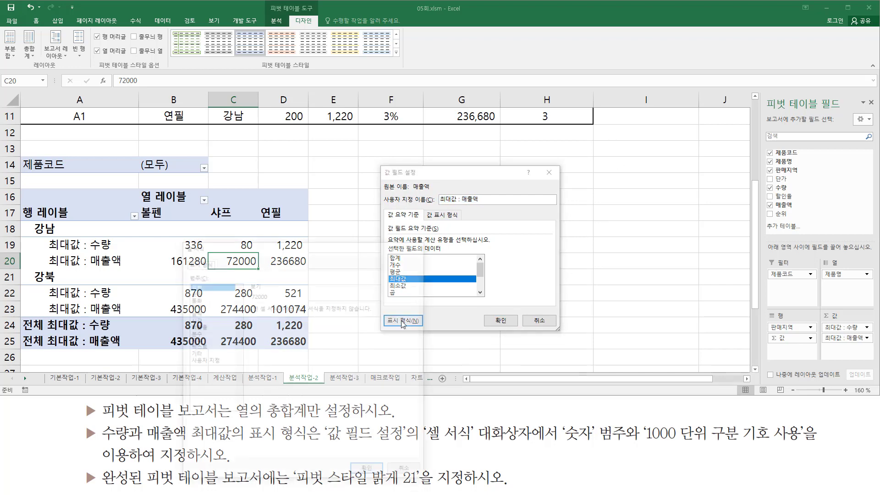
pyautogui.moveTo(336, 252); pyautogui.dragTo(500, 125)
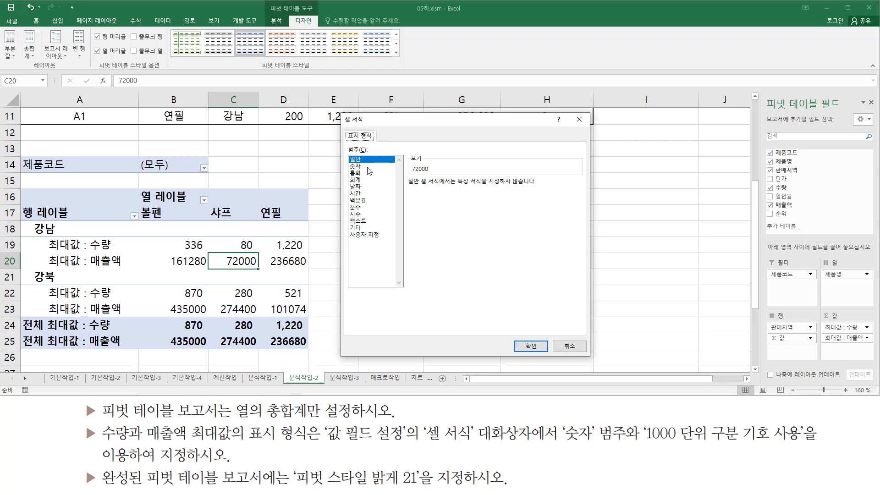
pyautogui.click(356, 166)
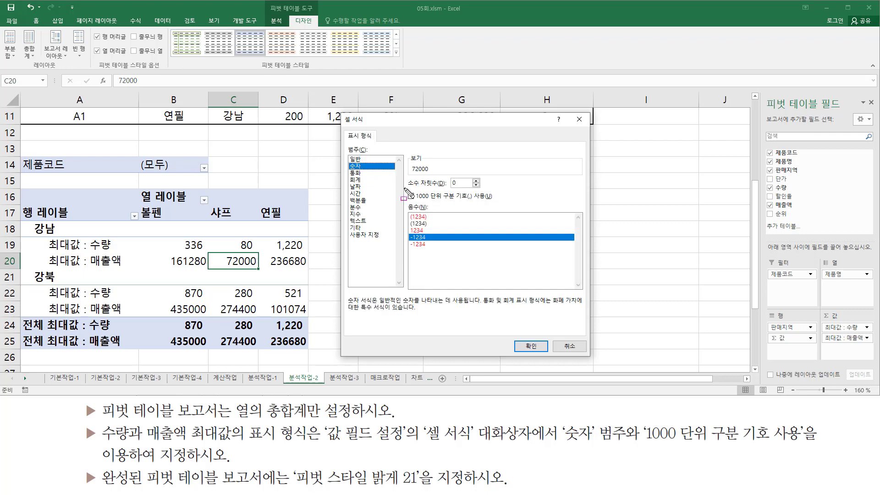
pyautogui.moveTo(406, 189)
pyautogui.mouseDown()
pyautogui.moveTo(463, 207)
pyautogui.moveTo(501, 206)
pyautogui.mouseUp()
pyautogui.press('Escape')
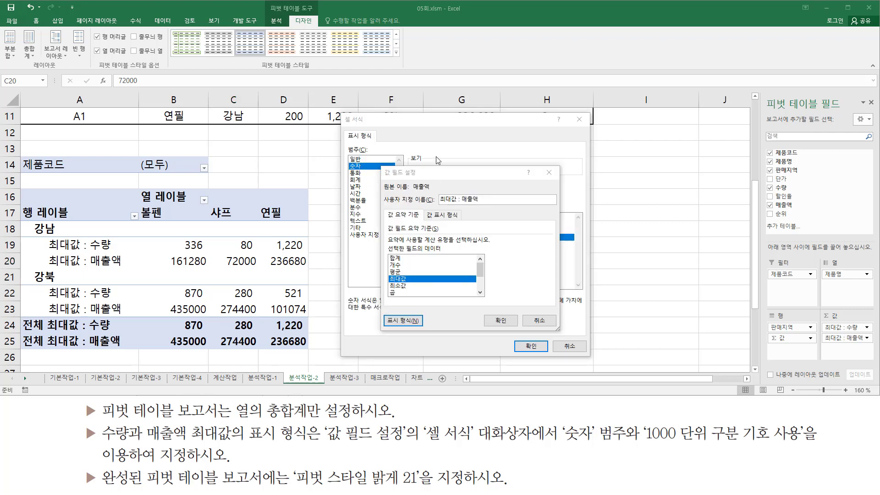
pyautogui.click(427, 196)
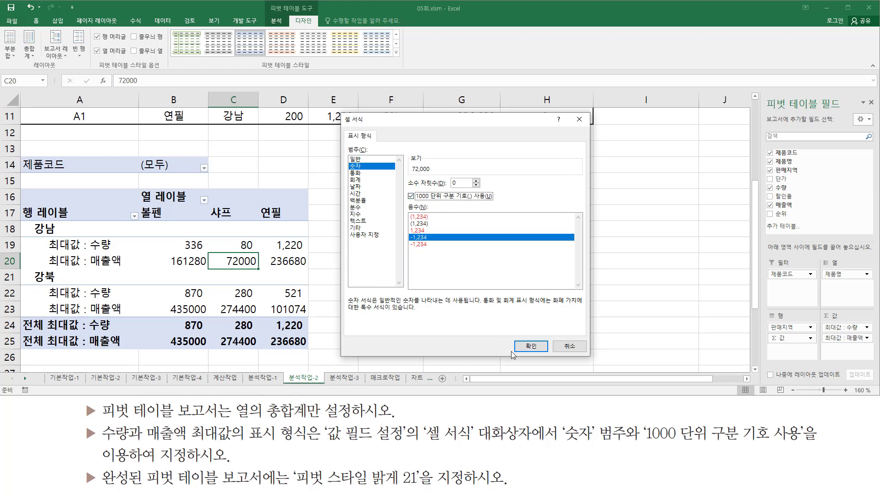
pyautogui.click(530, 347)
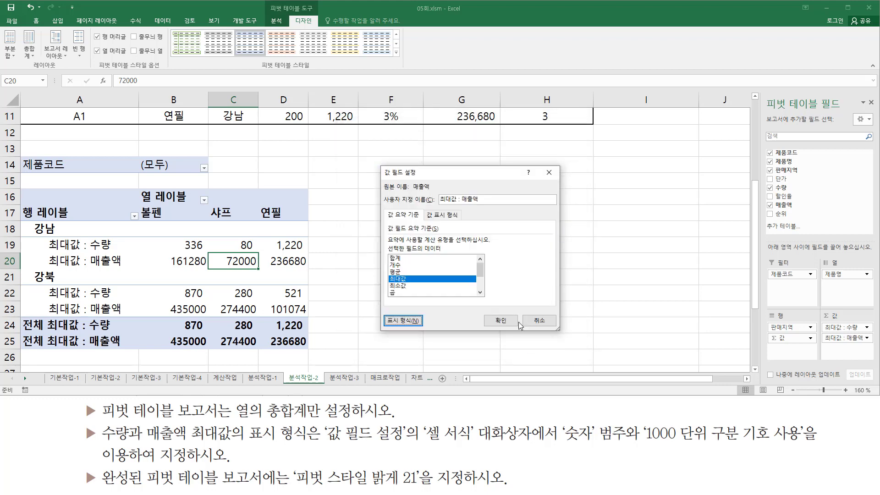
pyautogui.click(499, 321)
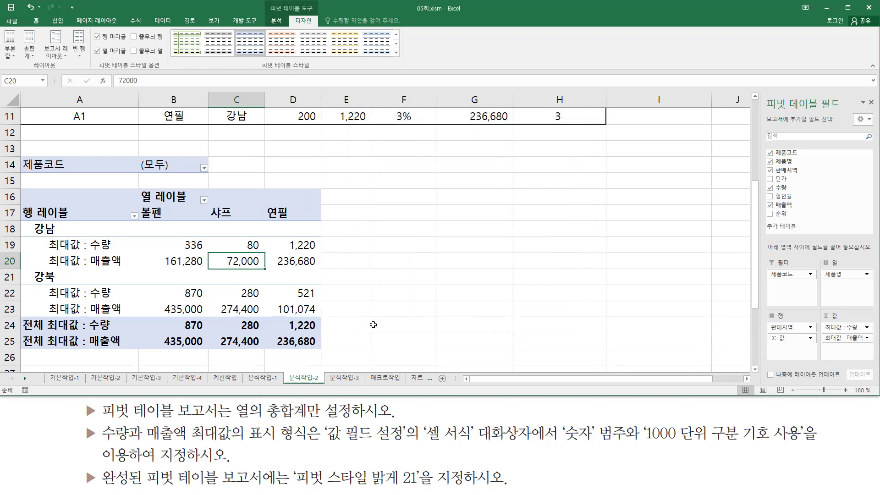
# Step: Check the 매출액 rows of 강남, 강북 and the overall total, and read the instruction on the pivot table style
pyautogui.hotkey('ctrl', 'shift', 'd')
pyautogui.moveTo(145, 254); pyautogui.dragTo(320, 270)
pyautogui.moveTo(154, 302); pyautogui.dragTo(335, 320)
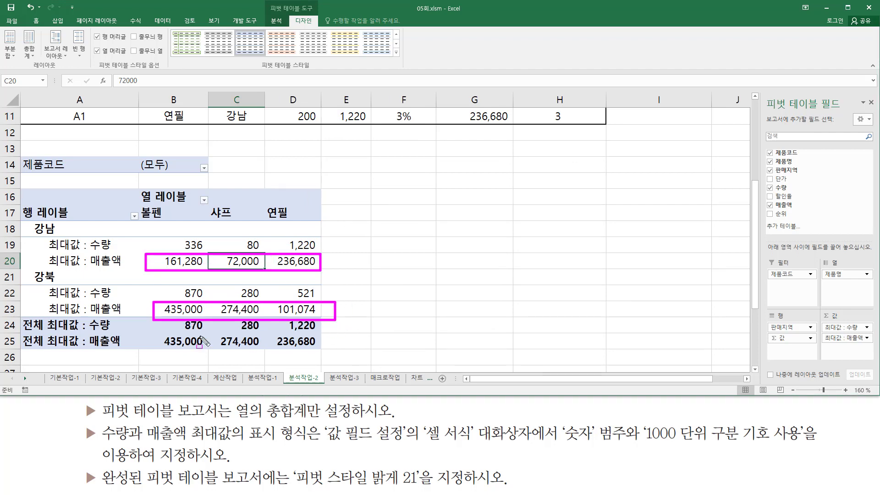
pyautogui.moveTo(162, 344); pyautogui.dragTo(337, 352)
pyautogui.press('Escape')
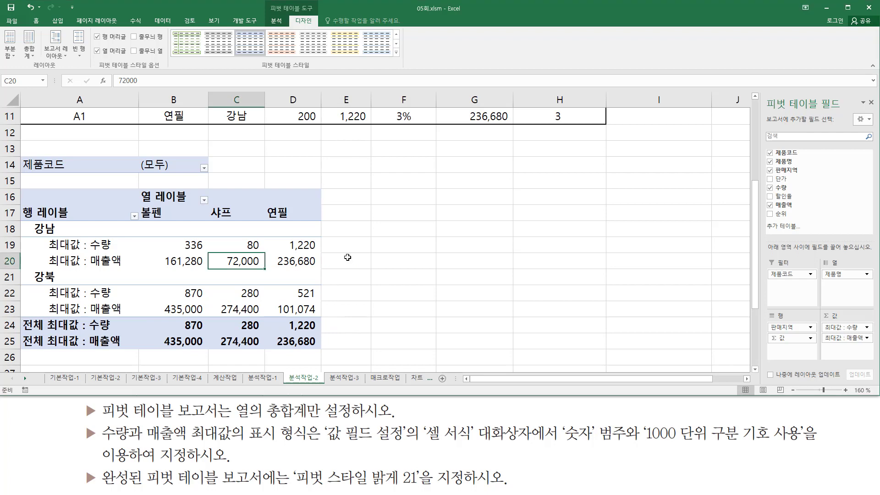
pyautogui.hotkey('ctrl', 'shift', 'd')
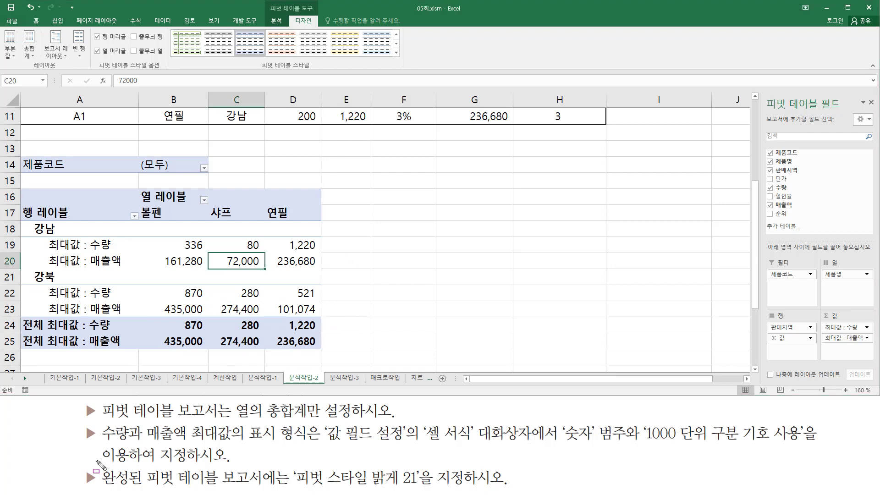
pyautogui.moveTo(97, 462)
pyautogui.mouseDown()
pyautogui.moveTo(281, 492)
pyautogui.moveTo(274, 489)
pyautogui.moveTo(417, 488)
pyautogui.mouseUp()
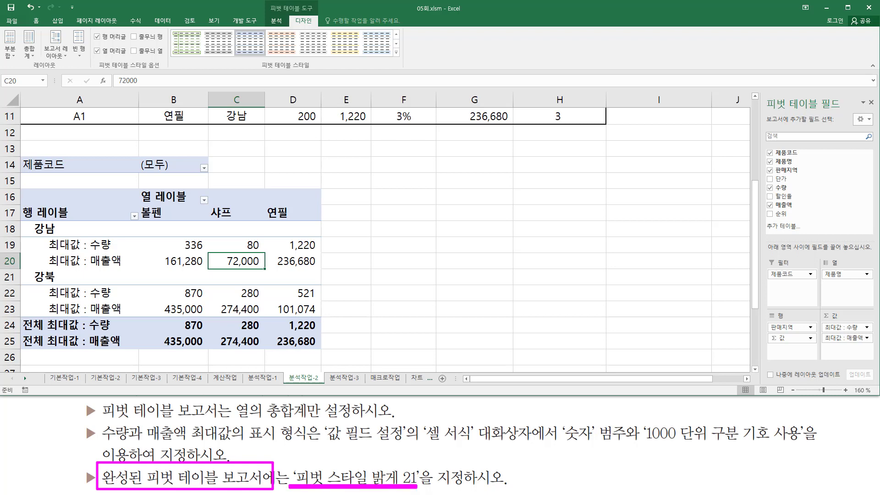
pyautogui.press('Escape')
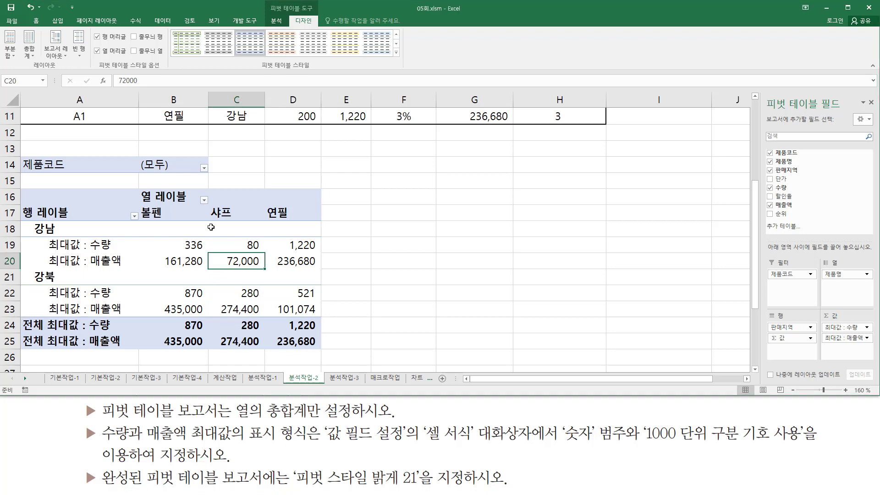
# Step: Apply the style 피벗 스타일 밝게 21 to the completed pivot table
pyautogui.click(180, 244)
pyautogui.click(169, 260)
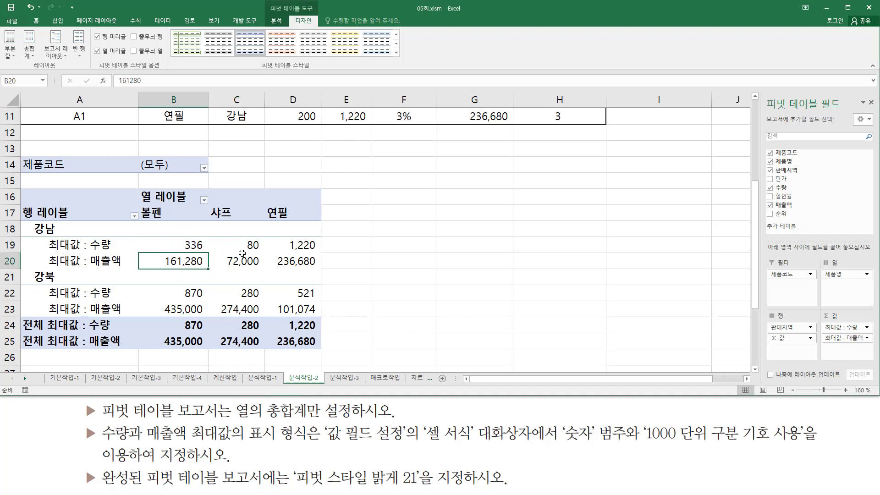
pyautogui.click(237, 261)
pyautogui.click(179, 260)
pyautogui.click(185, 245)
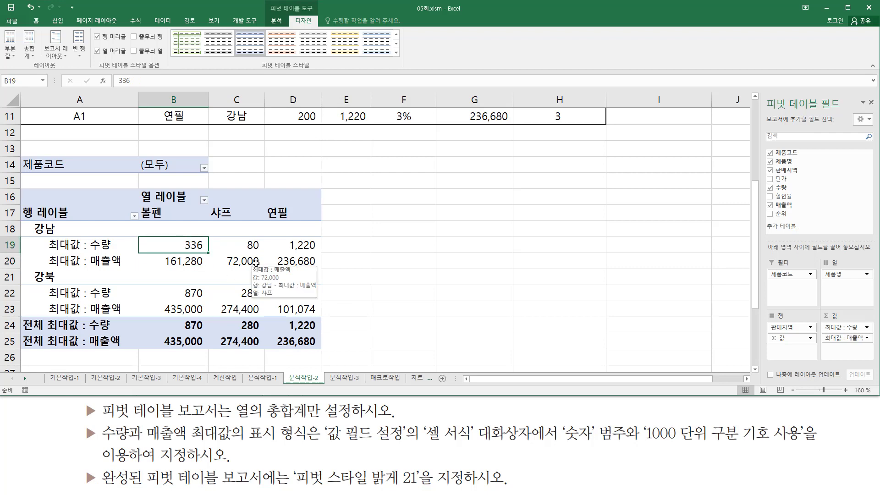
pyautogui.moveTo(292, 463)
pyautogui.mouseDown()
pyautogui.moveTo(377, 487)
pyautogui.moveTo(429, 488)
pyautogui.mouseUp()
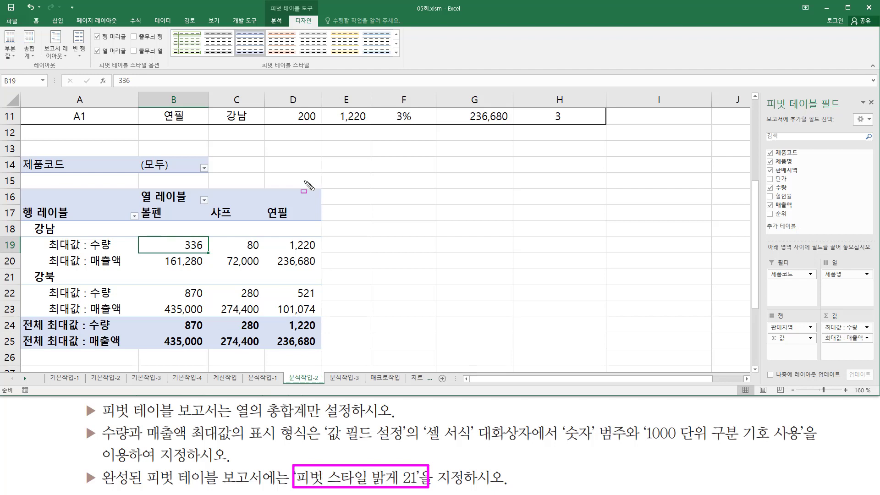
pyautogui.moveTo(269, 2)
pyautogui.mouseDown()
pyautogui.moveTo(319, 13)
pyautogui.moveTo(319, 25)
pyautogui.mouseUp()
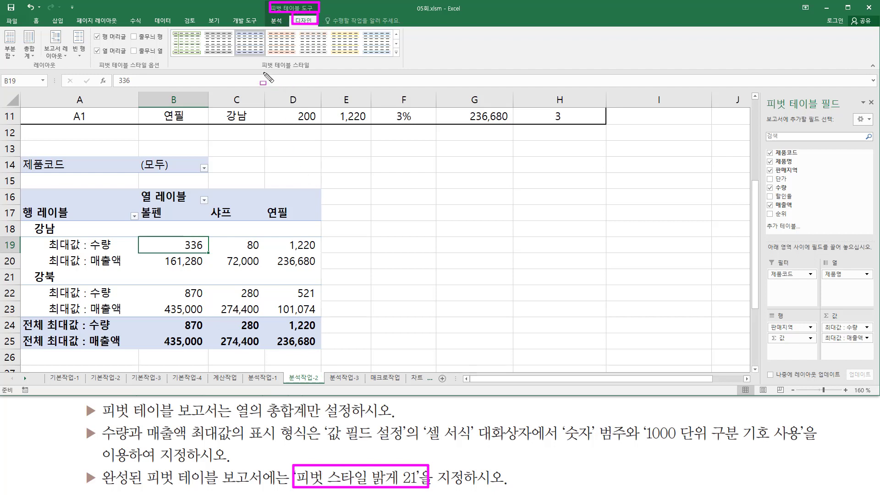
pyautogui.moveTo(259, 72); pyautogui.dragTo(317, 72)
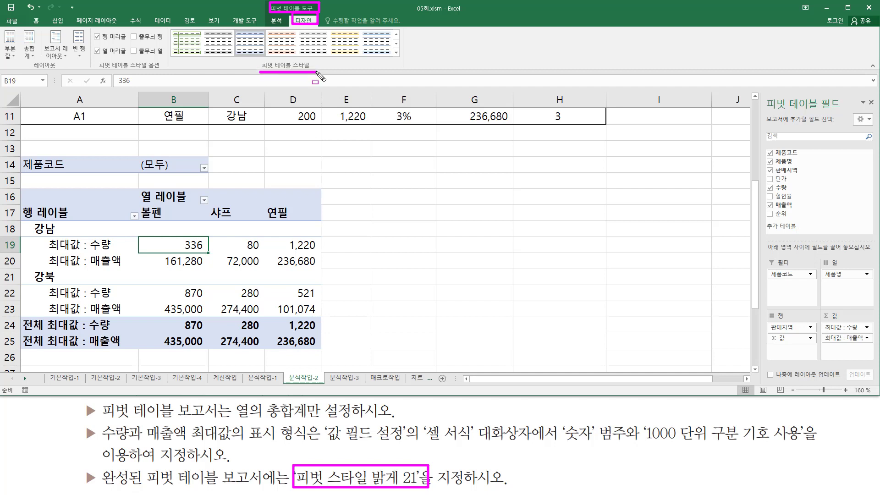
pyautogui.moveTo(391, 46); pyautogui.dragTo(402, 57)
pyautogui.press('Escape')
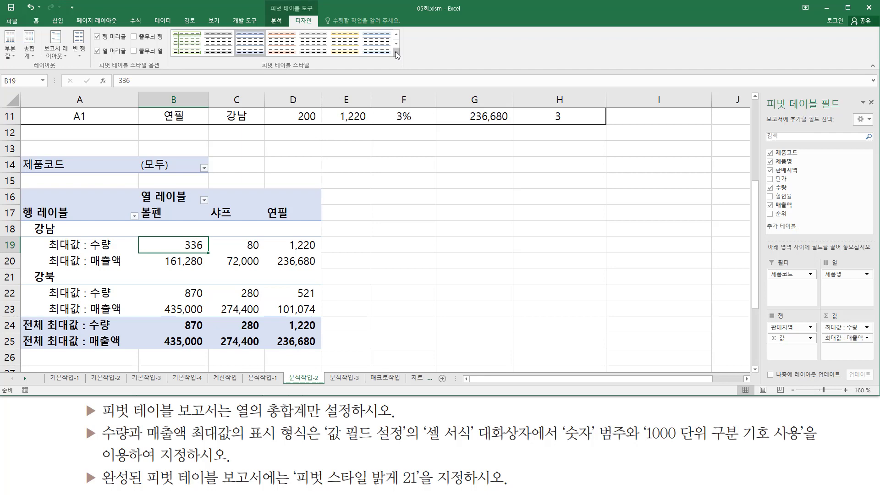
pyautogui.click(395, 51)
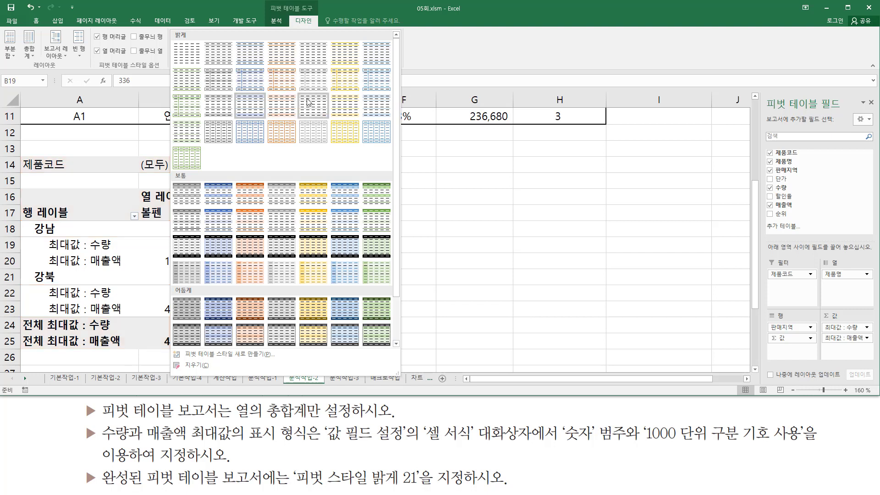
pyautogui.click(188, 133)
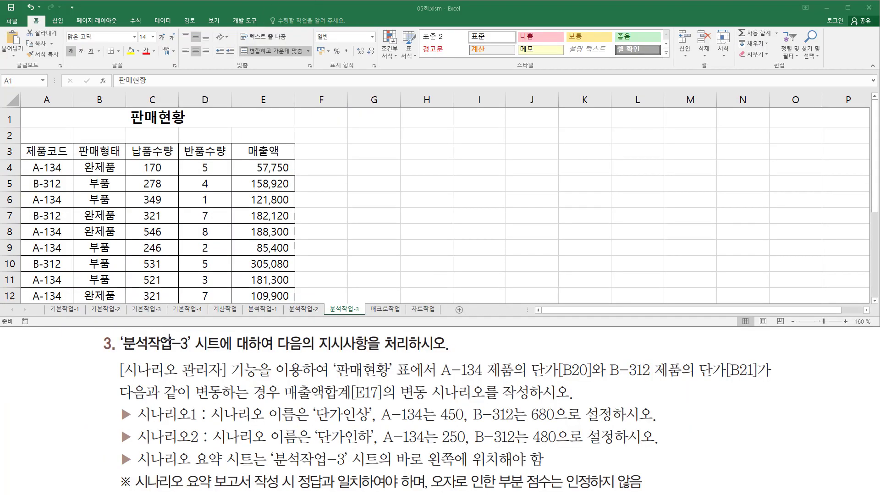
# Step: Read the 분석작업-3 instruction on using 시나리오 관리자 for the 판매현황 table's unit prices in B20 and B21
pyautogui.moveTo(124, 352); pyautogui.dragTo(186, 353)
pyautogui.moveTo(276, 352); pyautogui.dragTo(443, 351)
pyautogui.hotkey('ctrl', 'z')
pyautogui.hotkey('ctrl', 'z')
pyautogui.moveTo(114, 359); pyautogui.dragTo(259, 380)
pyautogui.moveTo(332, 382)
pyautogui.mouseDown()
pyautogui.moveTo(388, 385)
pyautogui.moveTo(396, 364)
pyautogui.mouseUp()
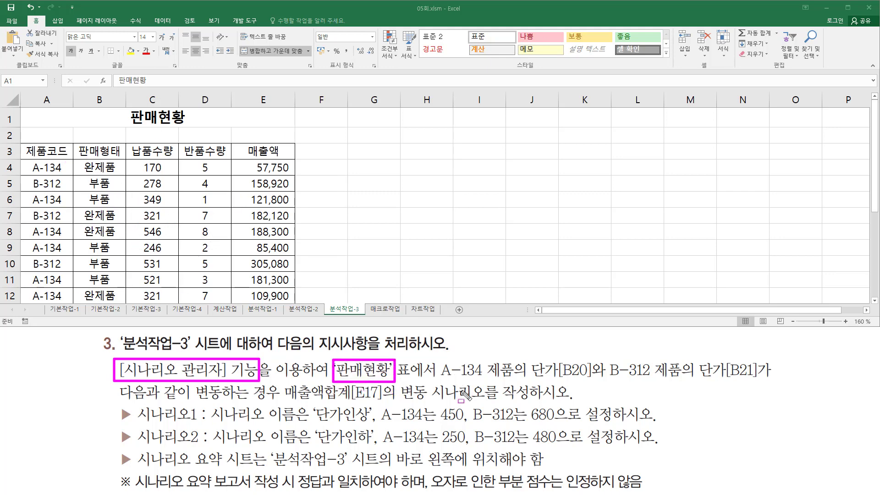
pyautogui.moveTo(438, 381)
pyautogui.mouseDown()
pyautogui.moveTo(612, 390)
pyautogui.moveTo(595, 380)
pyautogui.moveTo(760, 381)
pyautogui.mouseUp()
pyautogui.press('Escape')
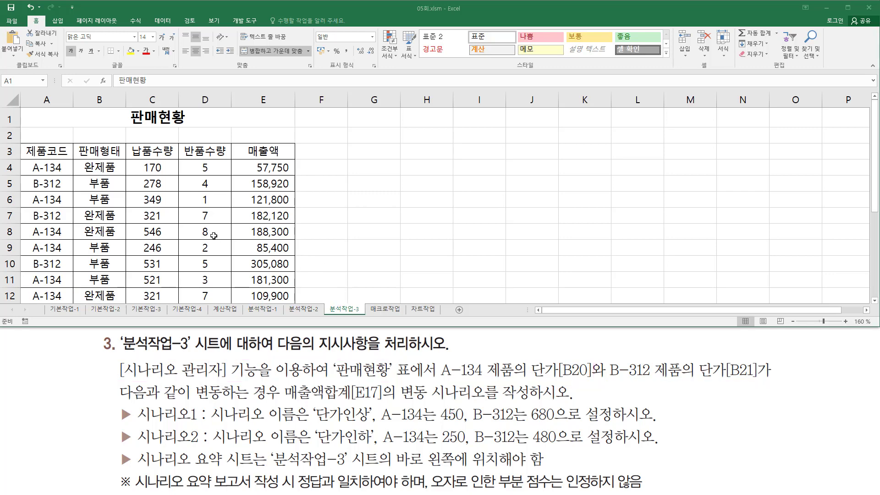
# Step: Examine the unit prices in B20:B21 and the sales total in E17, and read the names and prices required for both scenarios
pyautogui.scroll(-3, 213, 235)
pyautogui.hotkey('ctrl', '2')
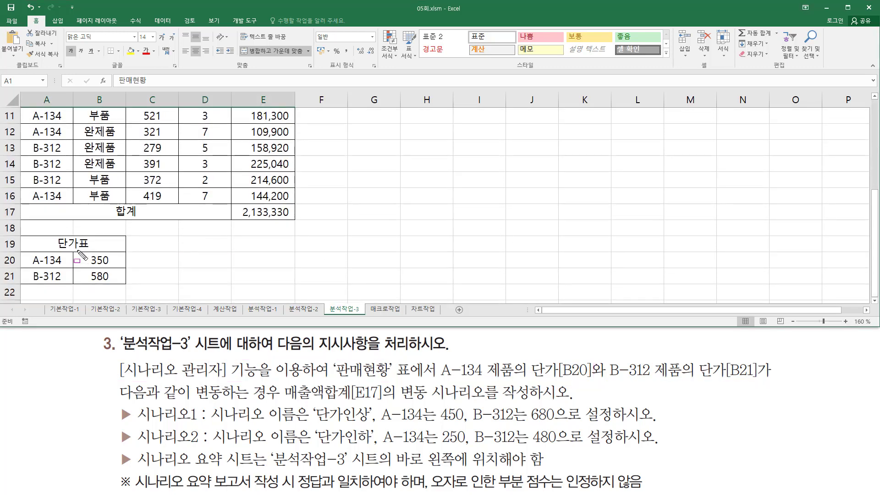
pyautogui.moveTo(77, 250)
pyautogui.mouseDown()
pyautogui.moveTo(116, 287)
pyautogui.moveTo(126, 285)
pyautogui.mouseUp()
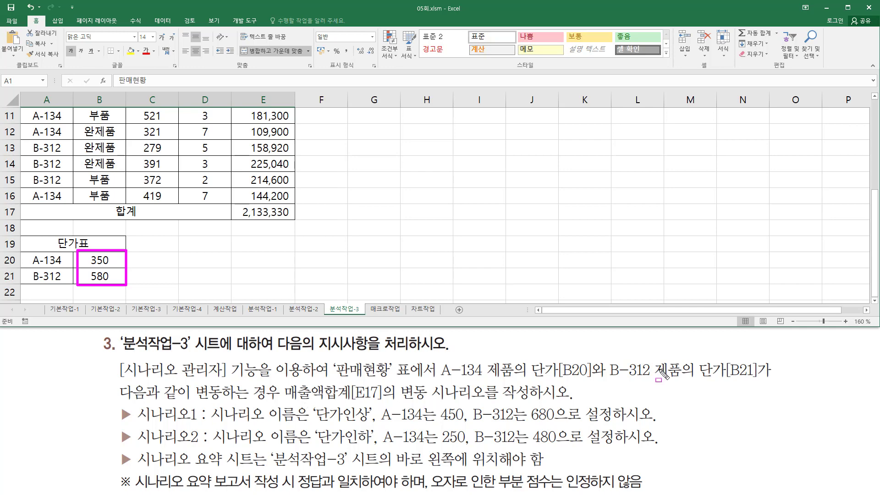
pyautogui.moveTo(127, 402)
pyautogui.mouseDown()
pyautogui.moveTo(274, 402)
pyautogui.moveTo(284, 390)
pyautogui.moveTo(390, 406)
pyautogui.mouseUp()
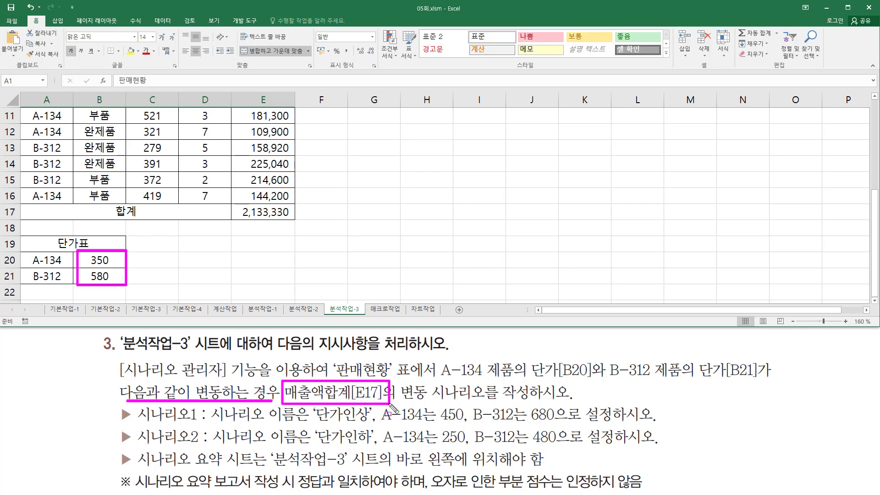
pyautogui.moveTo(237, 205)
pyautogui.mouseDown()
pyautogui.moveTo(247, 226)
pyautogui.moveTo(295, 220)
pyautogui.mouseUp()
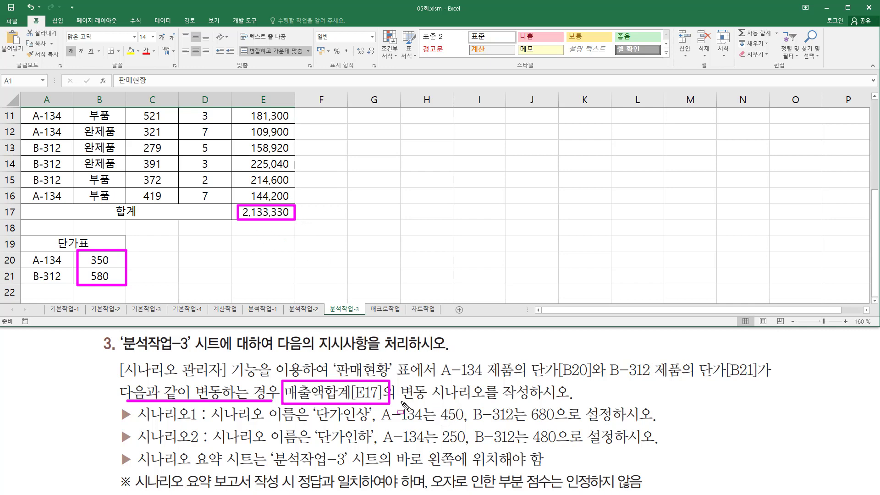
pyautogui.moveTo(401, 402); pyautogui.dragTo(557, 405)
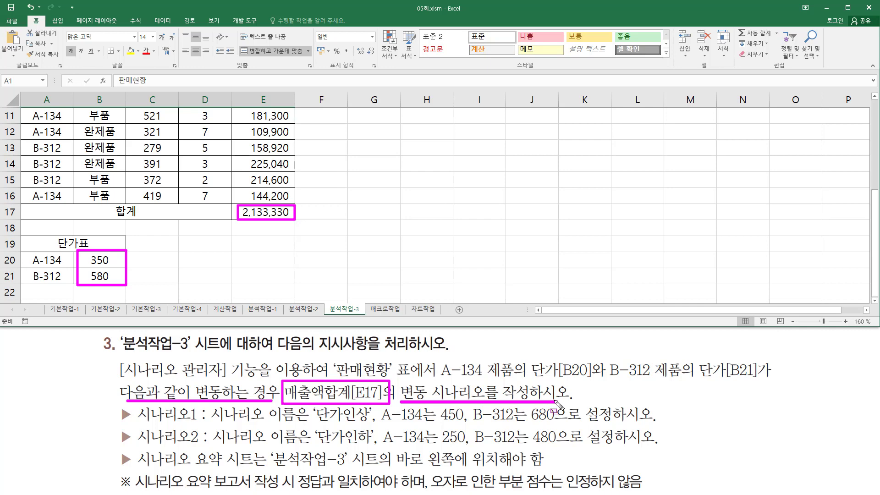
pyautogui.press('Escape')
pyautogui.moveTo(136, 404)
pyautogui.mouseDown()
pyautogui.moveTo(147, 429)
pyautogui.moveTo(201, 445)
pyautogui.mouseUp()
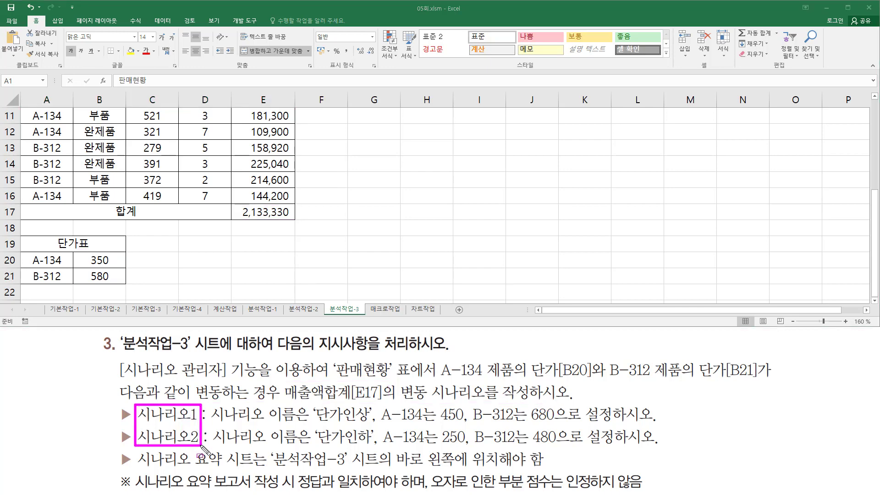
pyautogui.moveTo(313, 404)
pyautogui.mouseDown()
pyautogui.moveTo(318, 429)
pyautogui.moveTo(375, 447)
pyautogui.mouseUp()
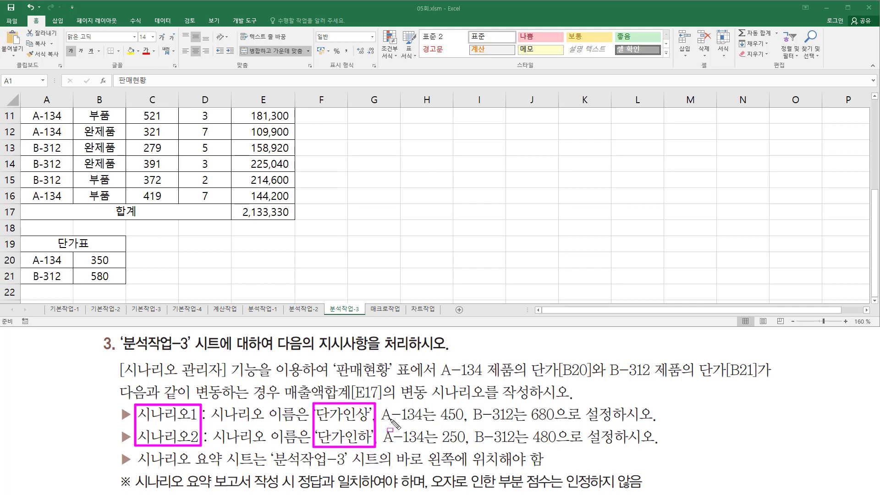
pyautogui.moveTo(441, 405)
pyautogui.mouseDown()
pyautogui.moveTo(439, 433)
pyautogui.moveTo(470, 412)
pyautogui.moveTo(459, 448)
pyautogui.moveTo(470, 454)
pyautogui.mouseUp()
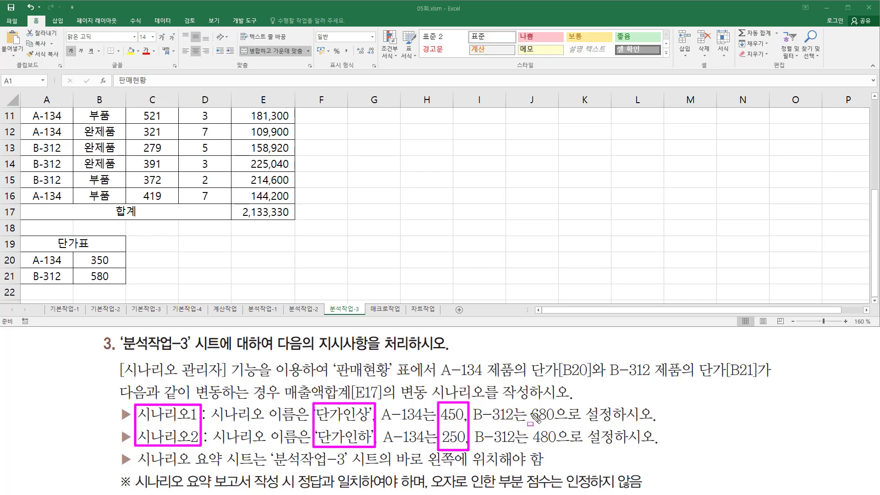
pyautogui.moveTo(527, 401)
pyautogui.mouseDown()
pyautogui.moveTo(568, 458)
pyautogui.moveTo(560, 448)
pyautogui.mouseUp()
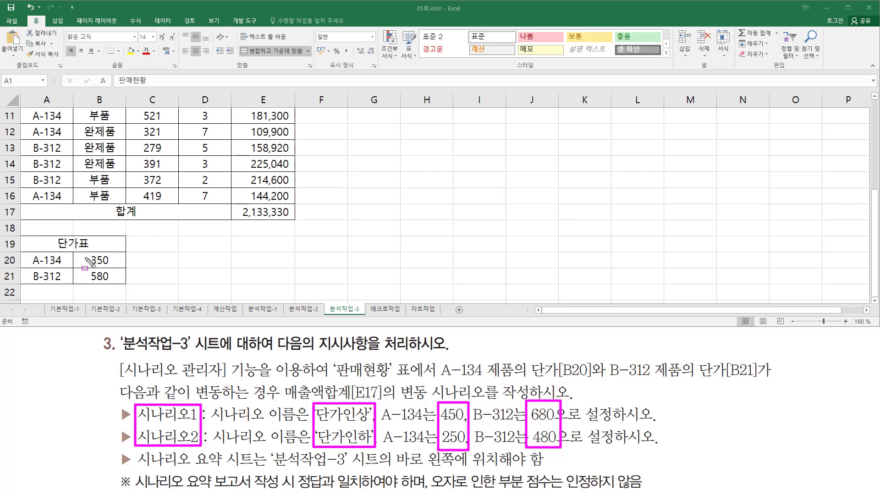
pyautogui.moveTo(237, 205); pyautogui.dragTo(301, 226)
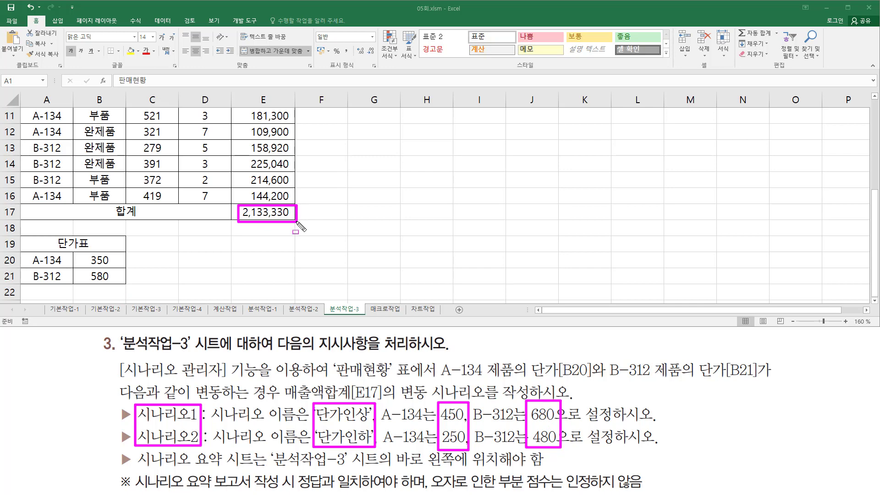
pyautogui.press('Escape')
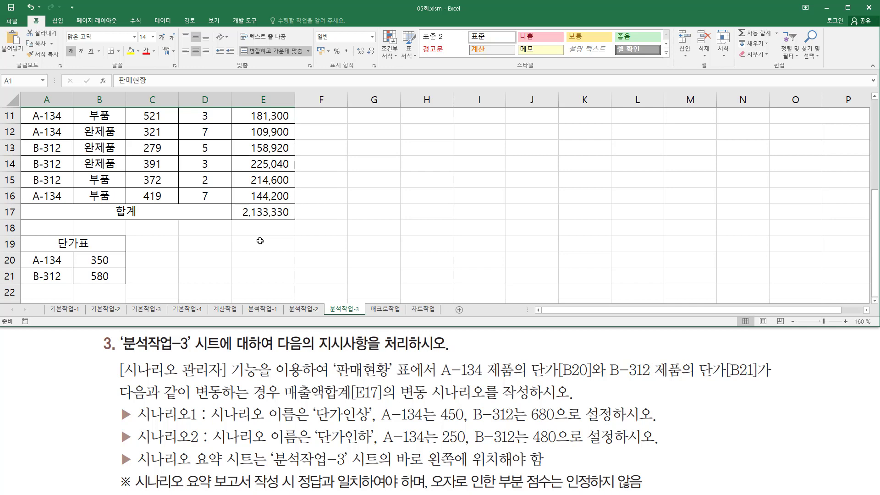
# Step: Open 시나리오 관리자 for the 분석작업-3 sheet and move its dialog closer to the 판매현황 table
pyautogui.click(163, 20)
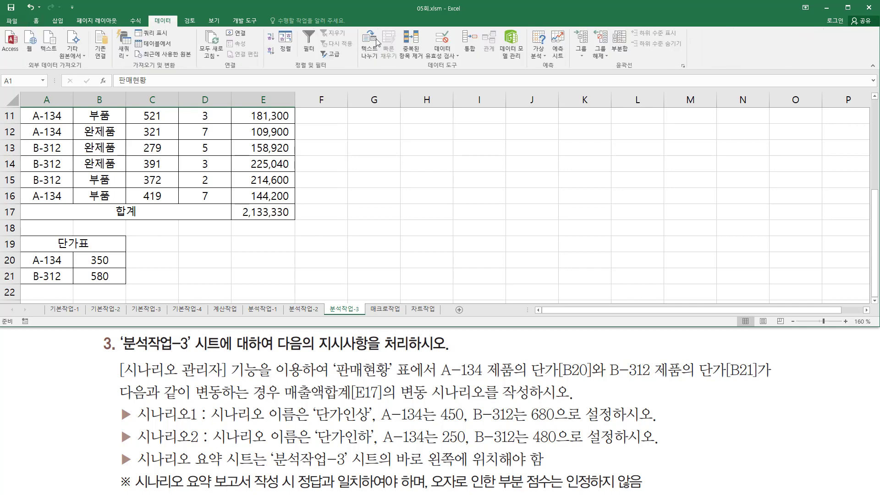
pyautogui.hotkey('ctrl', '2')
pyautogui.moveTo(536, 75); pyautogui.dragTo(559, 74)
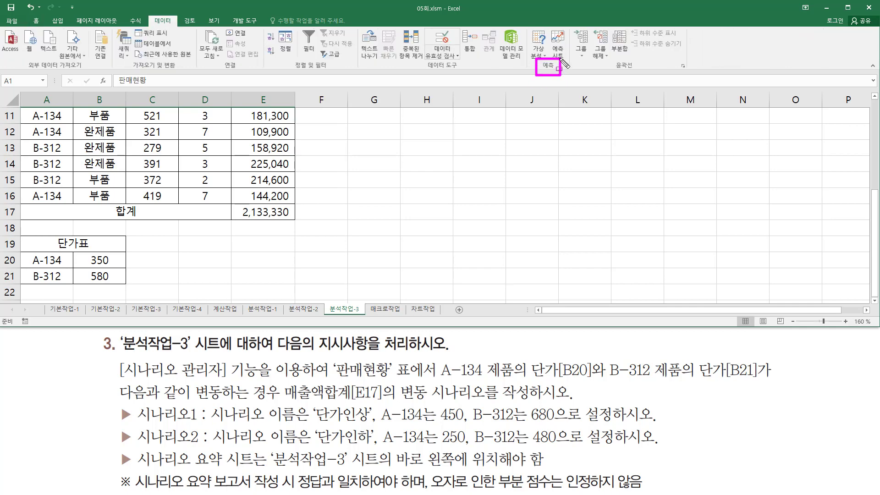
pyautogui.press('Escape')
pyautogui.click(540, 56)
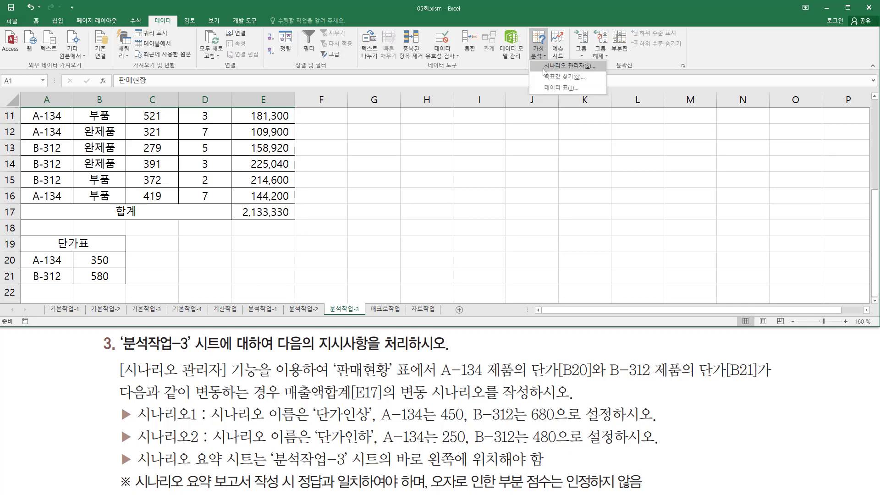
pyautogui.click(545, 68)
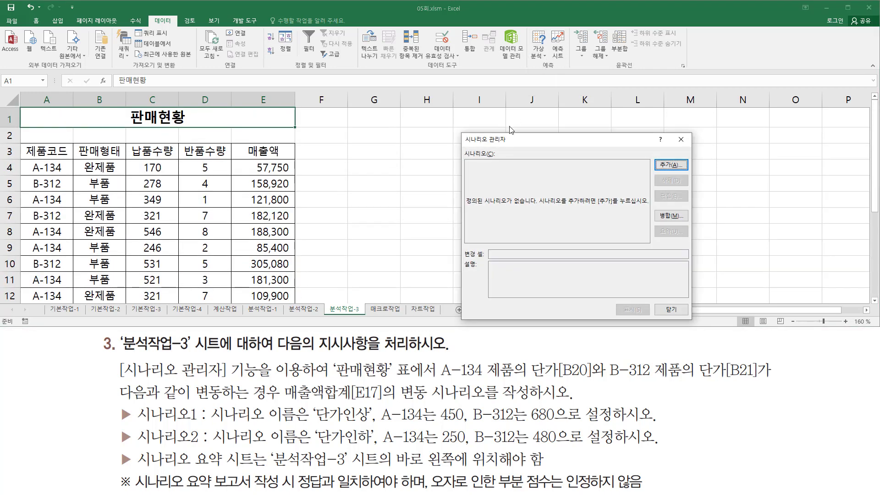
pyautogui.moveTo(472, 130); pyautogui.dragTo(395, 117)
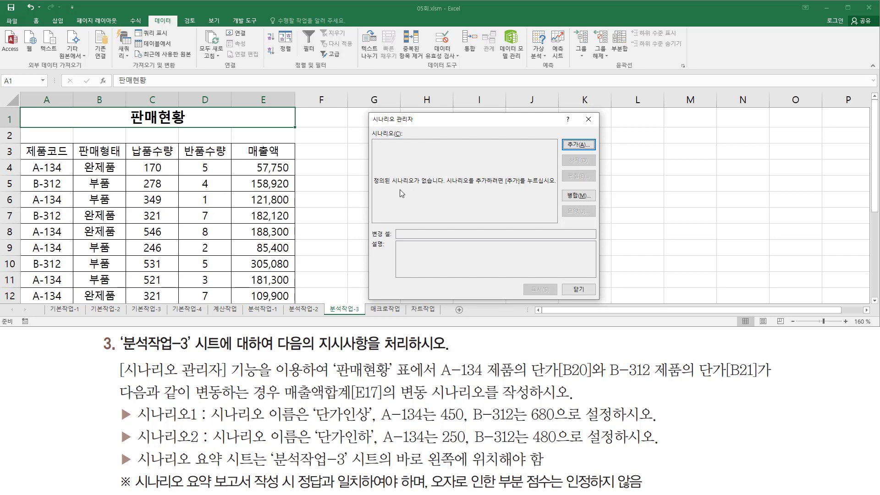
# Step: Start adding a scenario and name it 단가인상
pyautogui.hotkey('ctrl', '2')
pyautogui.moveTo(372, 186); pyautogui.dragTo(444, 187)
pyautogui.press('Escape')
pyautogui.hotkey('ctrl', '2')
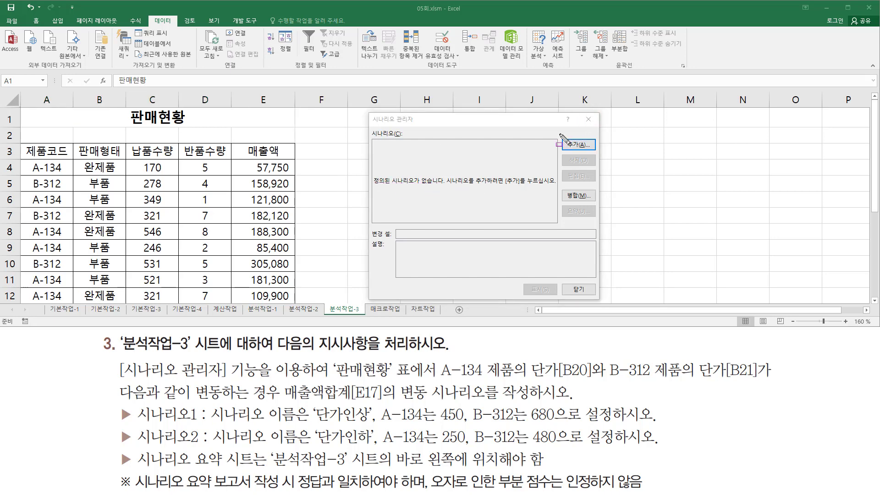
pyautogui.moveTo(560, 137); pyautogui.dragTo(595, 156)
pyautogui.press('Escape')
pyautogui.click(583, 147)
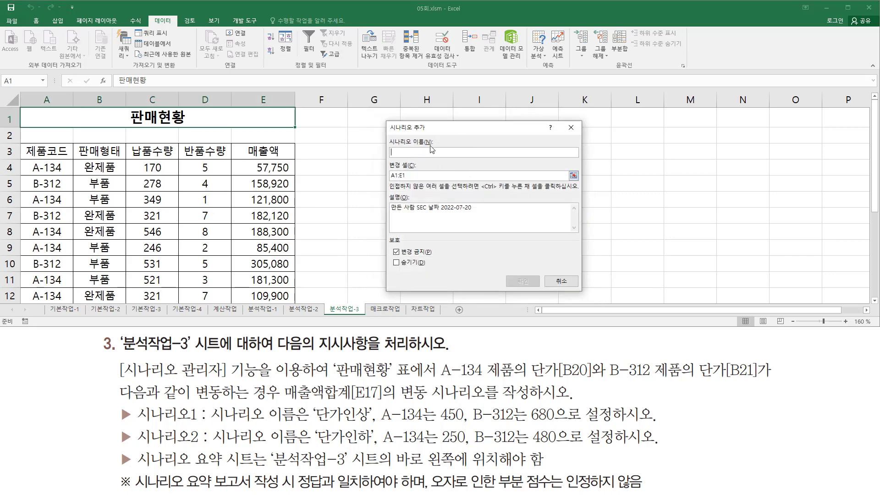
pyautogui.hotkey('ctrl', '2')
pyautogui.moveTo(314, 403); pyautogui.dragTo(370, 424)
pyautogui.press('Escape')
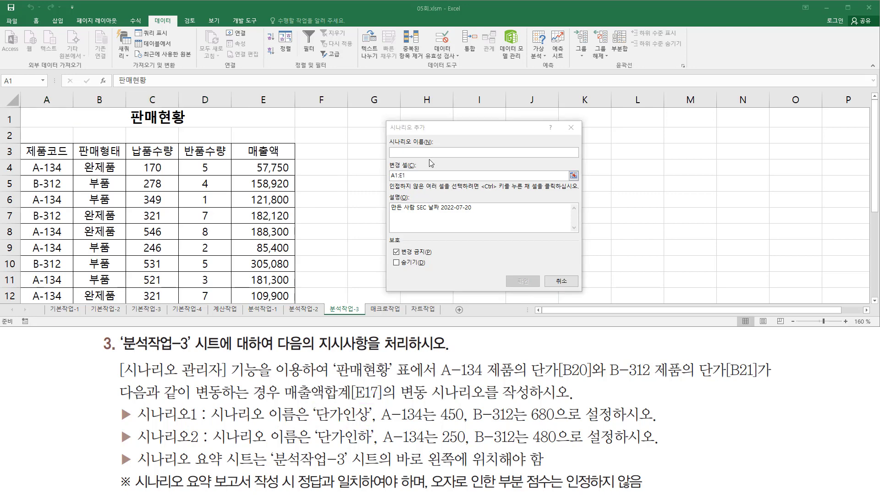
pyautogui.click(426, 152)
pyautogui.write('ㄷ')
pyautogui.write('단가인상')
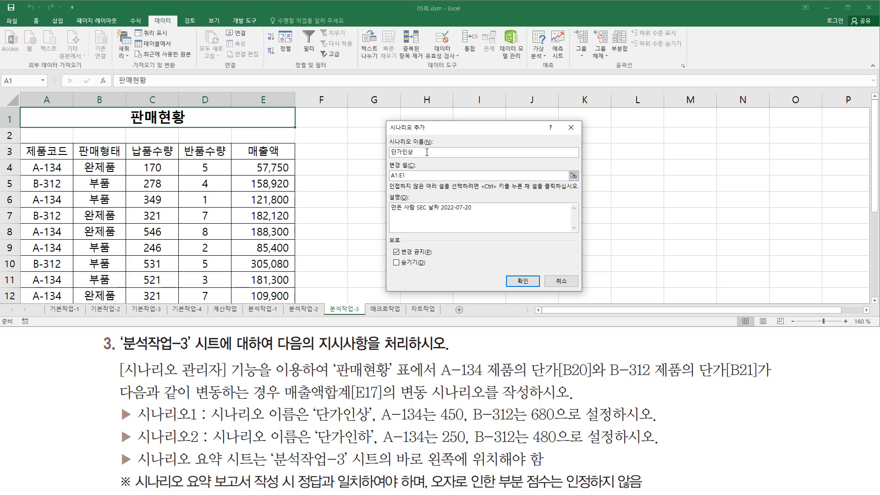
# Step: Set the changing cells of the 단가인상 scenario to B20:B21 and confirm its definition
pyautogui.moveTo(419, 175); pyautogui.dragTo(321, 176)
pyautogui.scroll(-3, 243, 211)
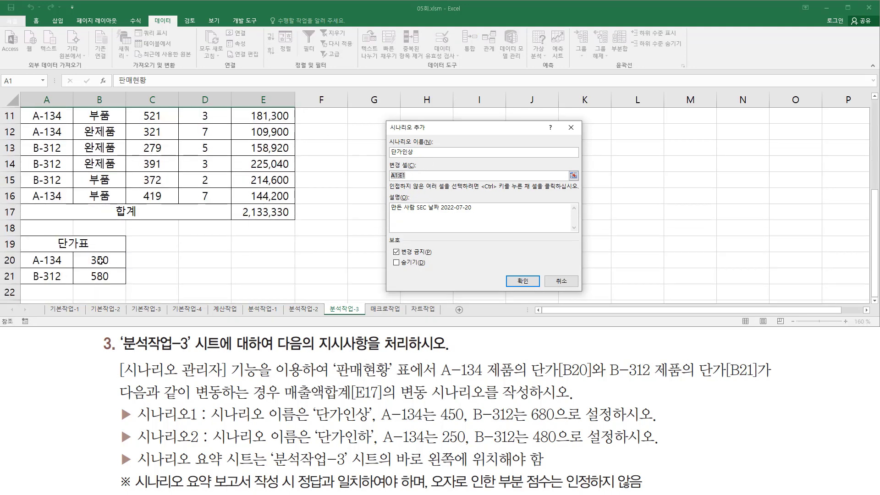
pyautogui.moveTo(100, 259); pyautogui.dragTo(102, 277)
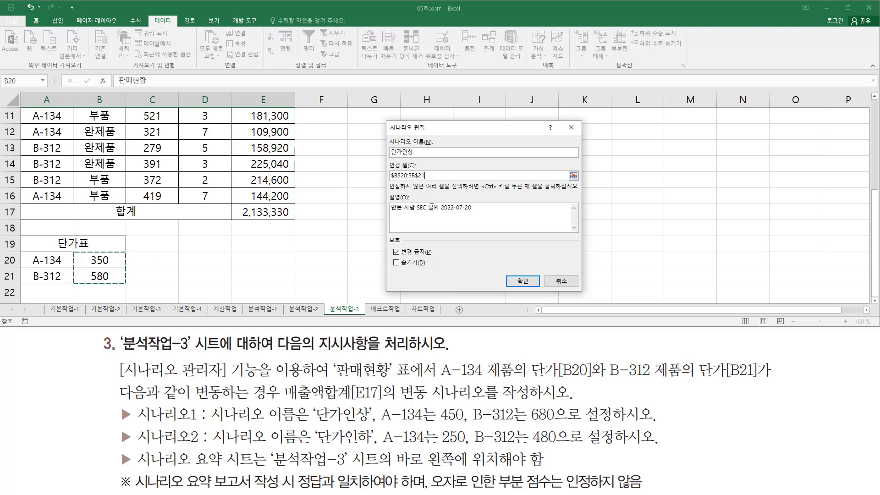
pyautogui.click(523, 281)
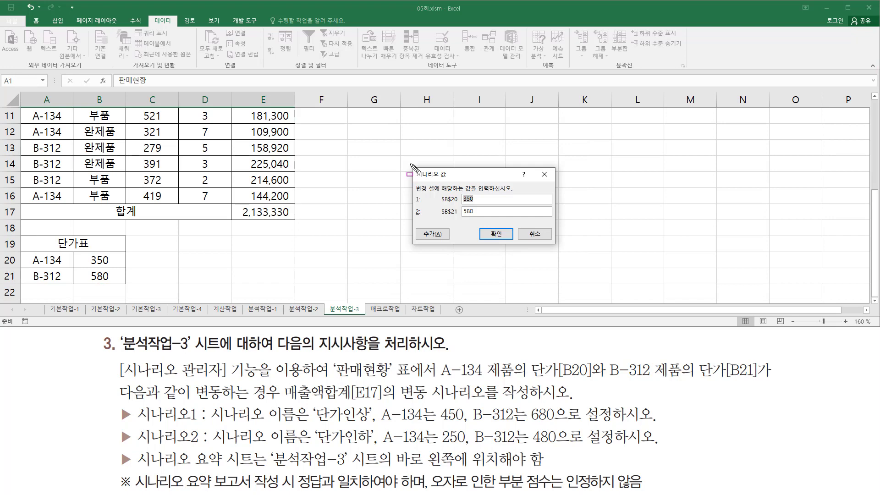
# Step: Set the 단가인상 scenario values to 450 for B20 and 680 for B21
pyautogui.moveTo(409, 164)
pyautogui.mouseDown()
pyautogui.moveTo(515, 239)
pyautogui.moveTo(559, 247)
pyautogui.mouseUp()
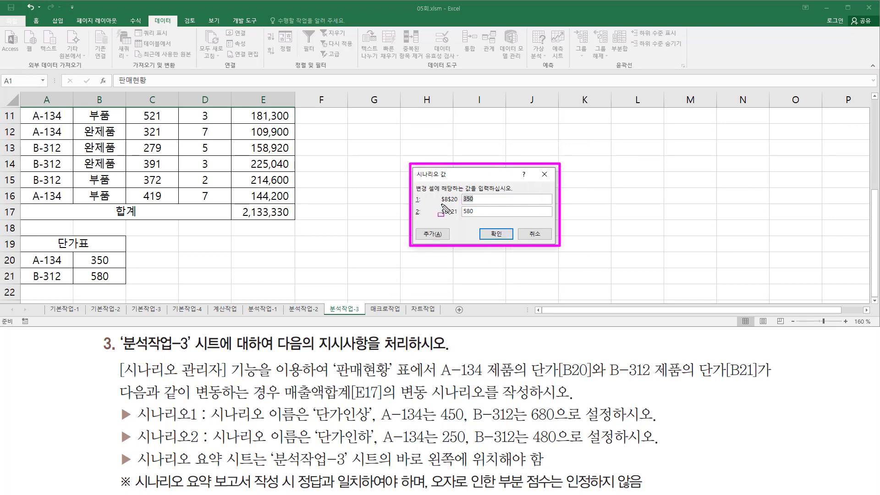
pyautogui.moveTo(440, 204); pyautogui.dragTo(478, 204)
pyautogui.moveTo(439, 219); pyautogui.dragTo(481, 219)
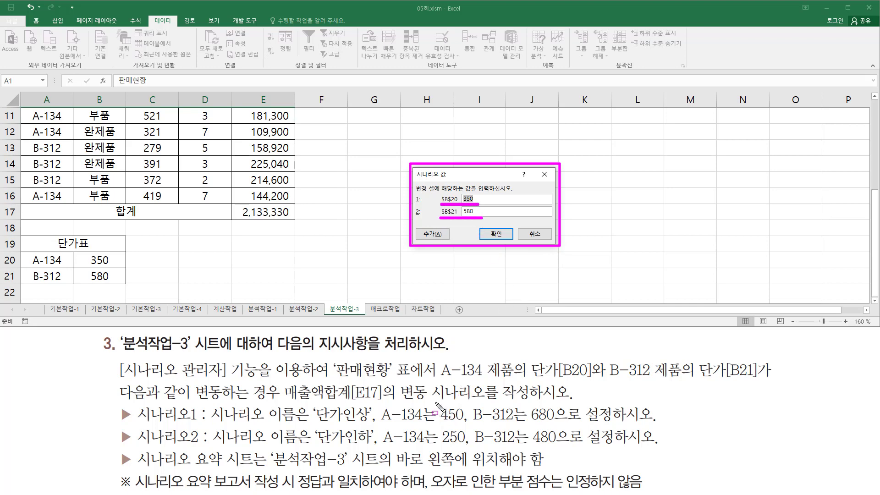
pyautogui.moveTo(434, 402); pyautogui.dragTo(473, 425)
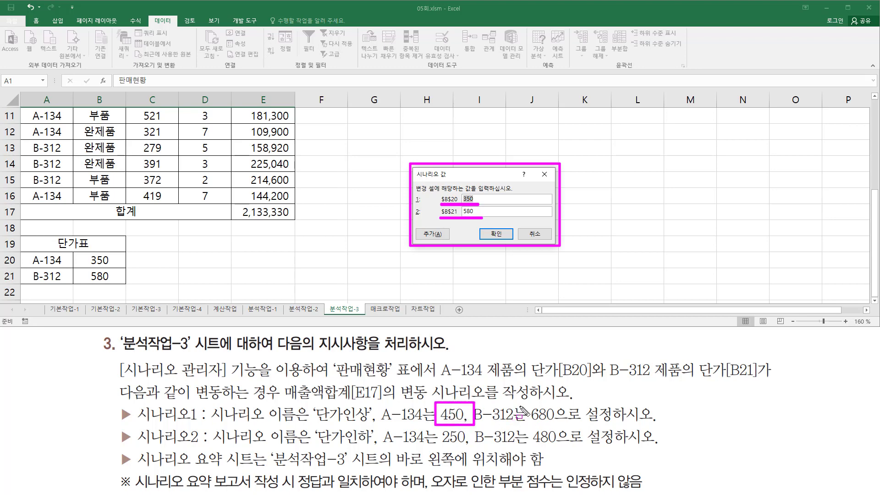
pyautogui.moveTo(528, 402); pyautogui.dragTo(560, 424)
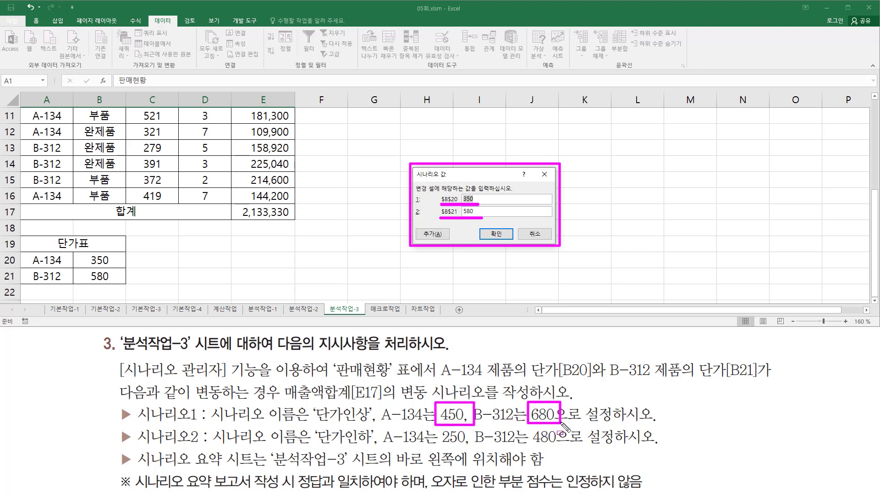
pyautogui.press('Escape')
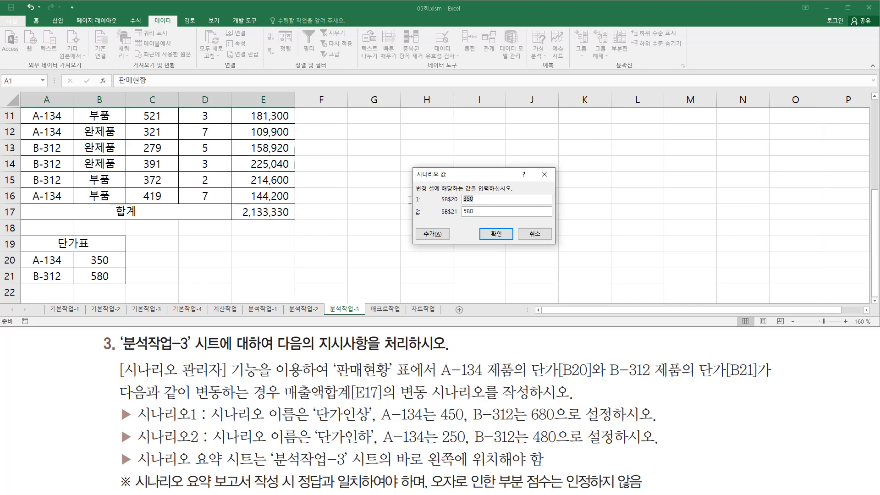
pyautogui.write('450')
pyautogui.press('Tab')
pyautogui.moveTo(460, 192); pyautogui.dragTo(477, 218)
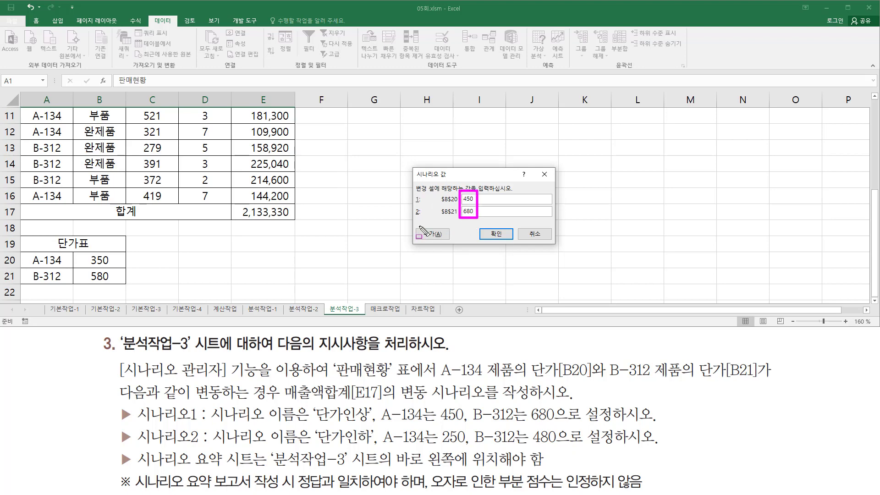
pyautogui.moveTo(417, 225); pyautogui.dragTo(448, 247)
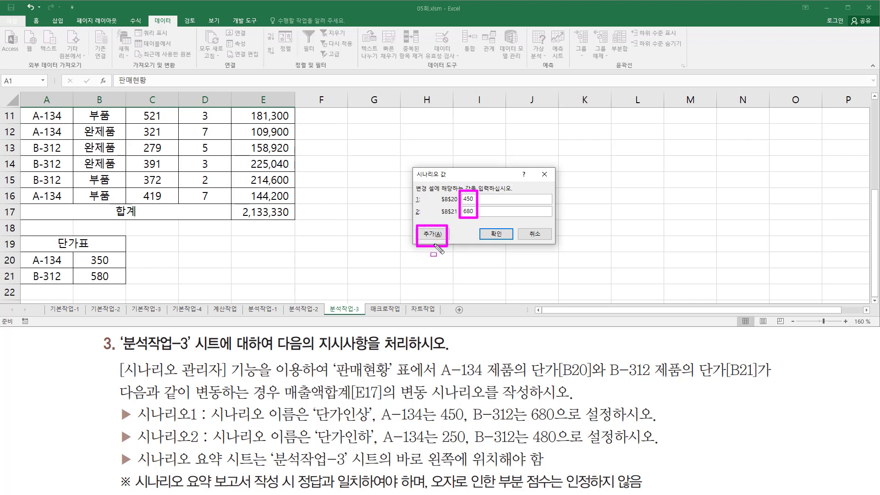
pyautogui.press('Escape')
# Step: Add another scenario named 단가인하 with B20:B21 as its changing cells and confirm its definition
pyautogui.click(435, 235)
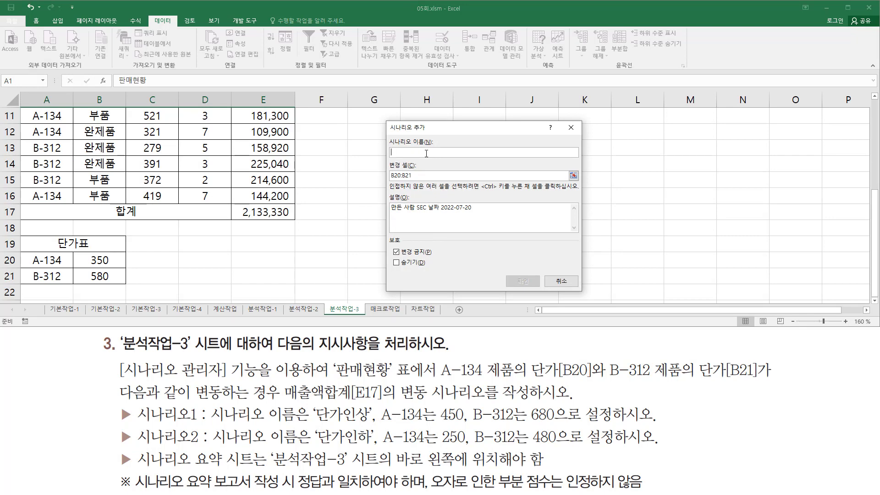
pyautogui.write('단가인하')
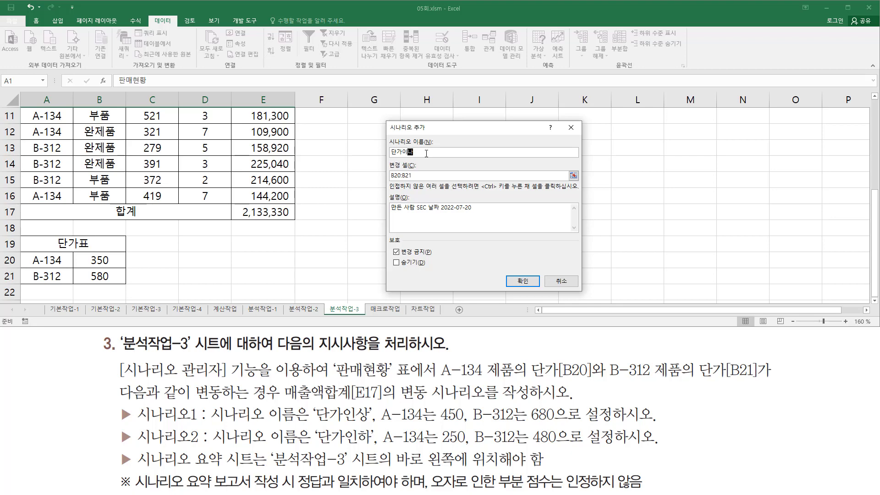
pyautogui.write('인하')
pyautogui.click(428, 178)
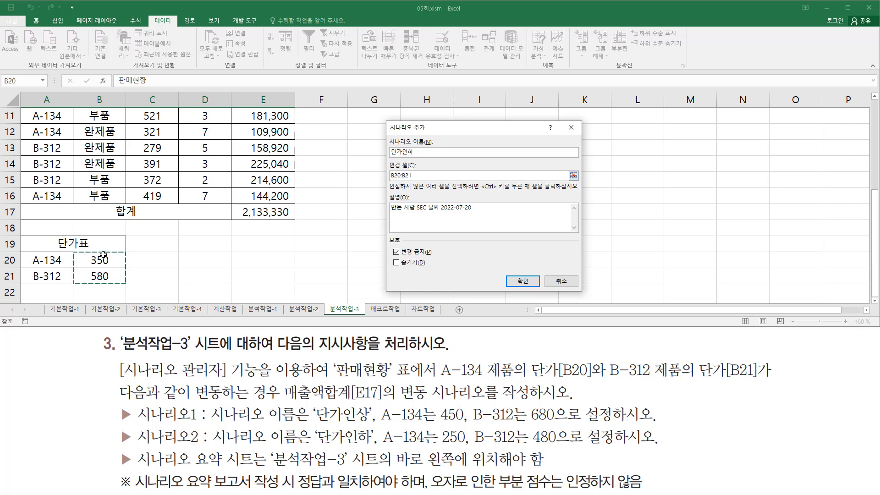
pyautogui.moveTo(104, 255); pyautogui.dragTo(89, 271)
pyautogui.moveTo(87, 255); pyautogui.dragTo(110, 282)
pyautogui.moveTo(387, 168); pyautogui.dragTo(419, 193)
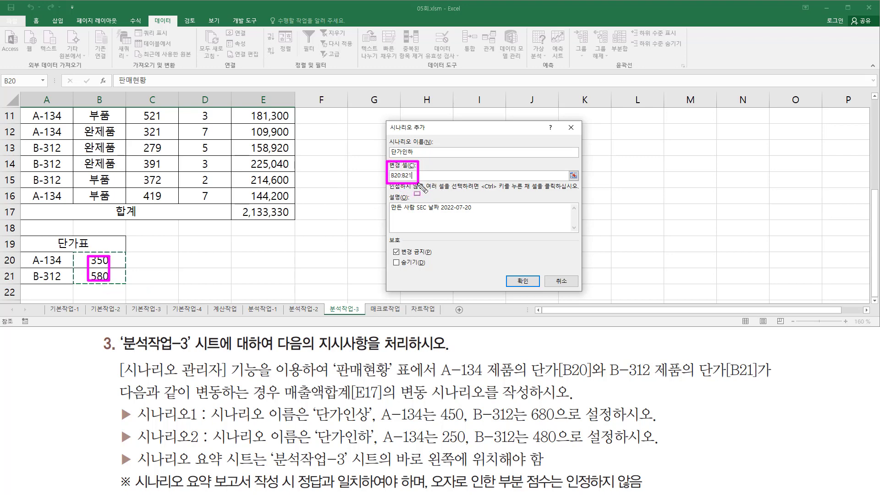
pyautogui.press('Escape')
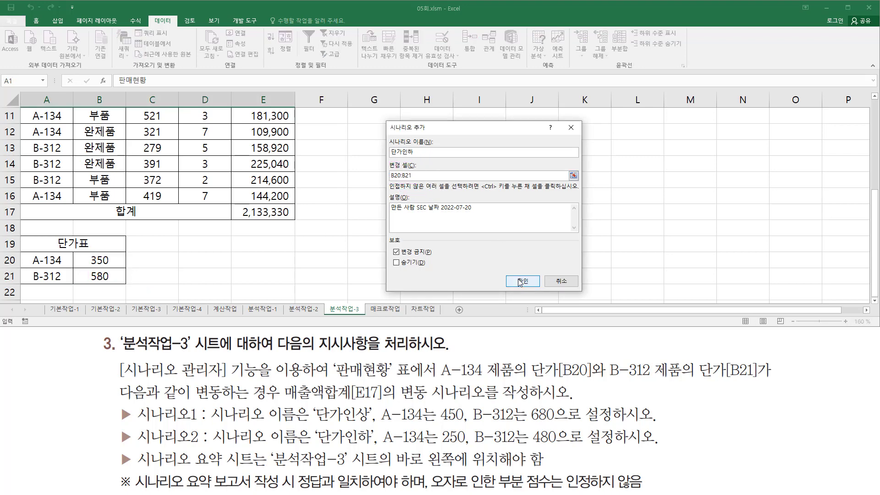
pyautogui.click(522, 282)
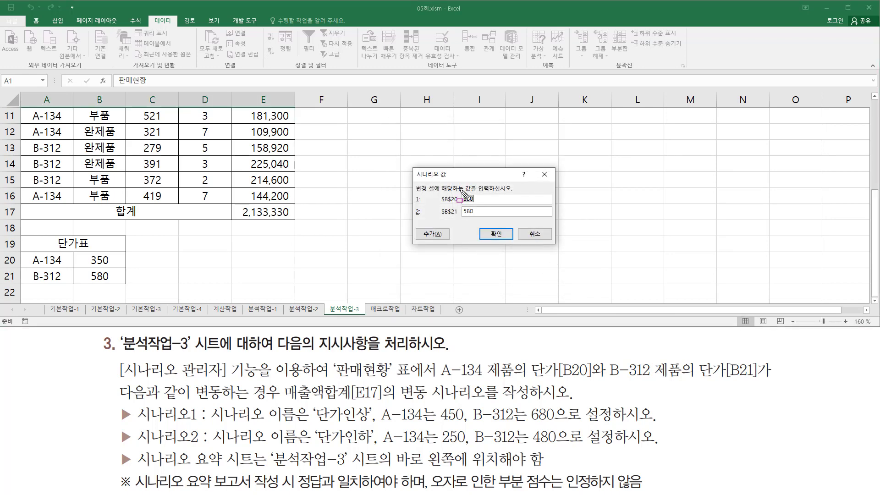
# Step: Set the 단가인하 scenario values to 250 for B20 and 480 for B21
pyautogui.moveTo(460, 189); pyautogui.dragTo(483, 221)
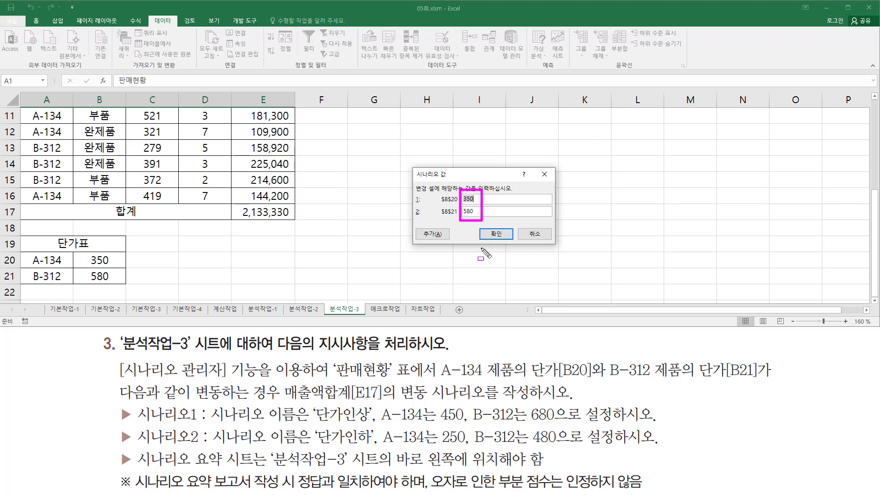
pyautogui.moveTo(440, 427); pyautogui.dragTo(474, 445)
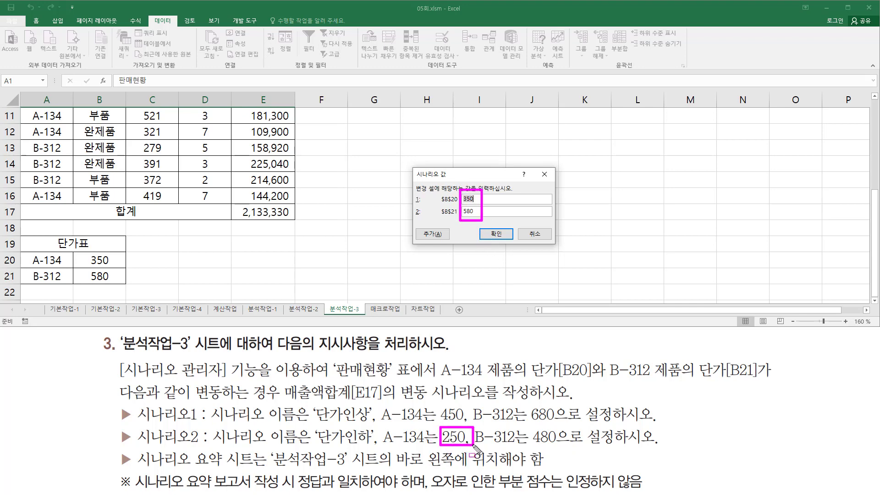
pyautogui.moveTo(525, 426); pyautogui.dragTo(567, 448)
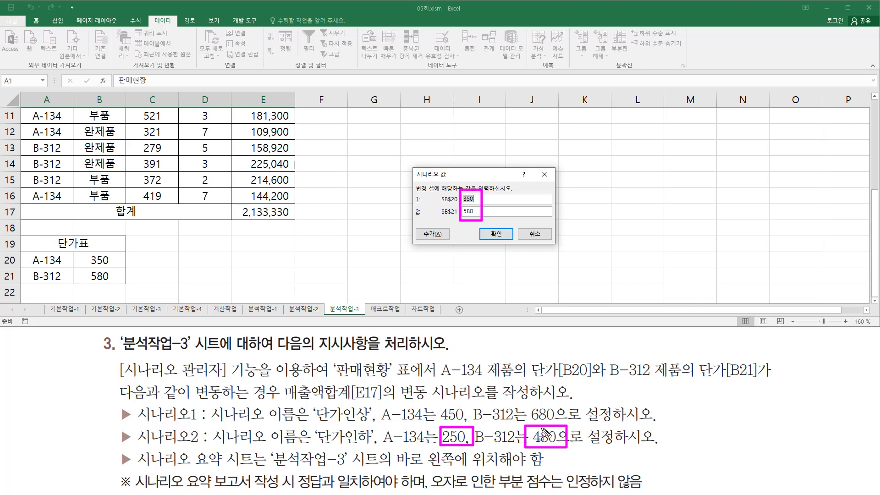
pyautogui.press('Escape')
pyautogui.moveTo(481, 199); pyautogui.dragTo(430, 202)
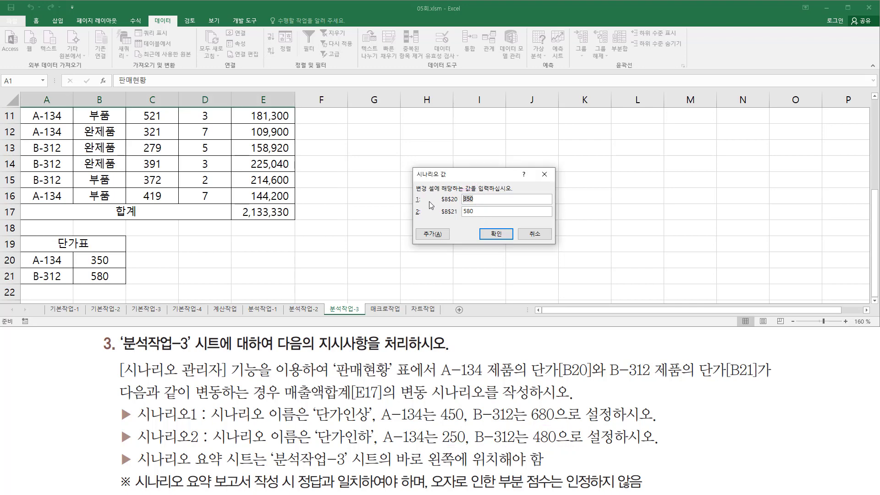
pyautogui.write('250')
pyautogui.press('Tab')
pyautogui.click(496, 235)
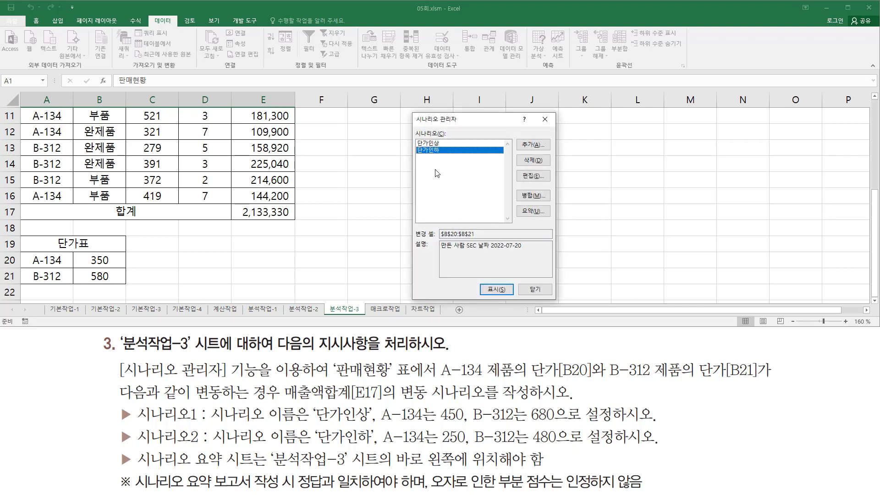
pyautogui.moveTo(413, 132); pyautogui.dragTo(449, 161)
pyautogui.press('Escape')
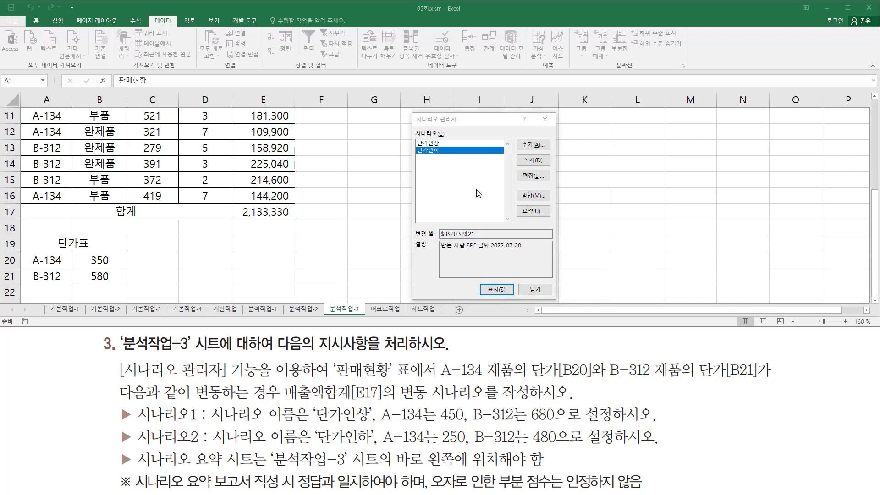
pyautogui.click(478, 193)
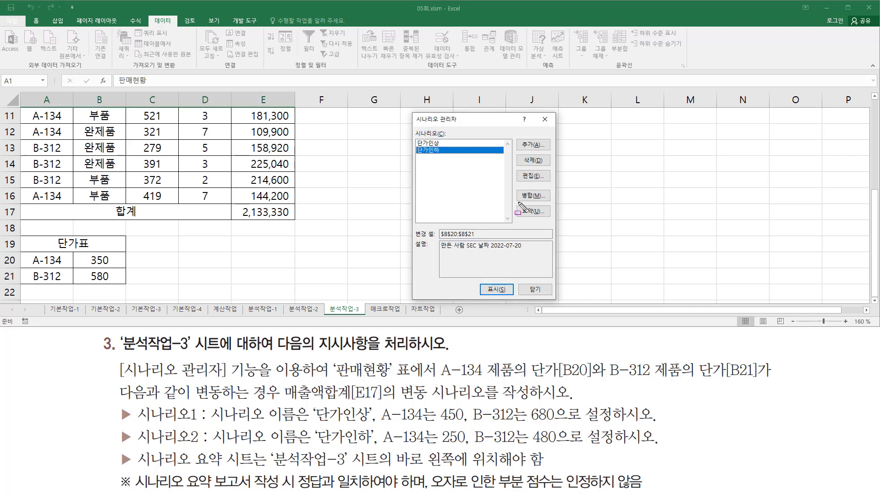
pyautogui.moveTo(518, 202); pyautogui.dragTo(555, 225)
pyautogui.press('Escape')
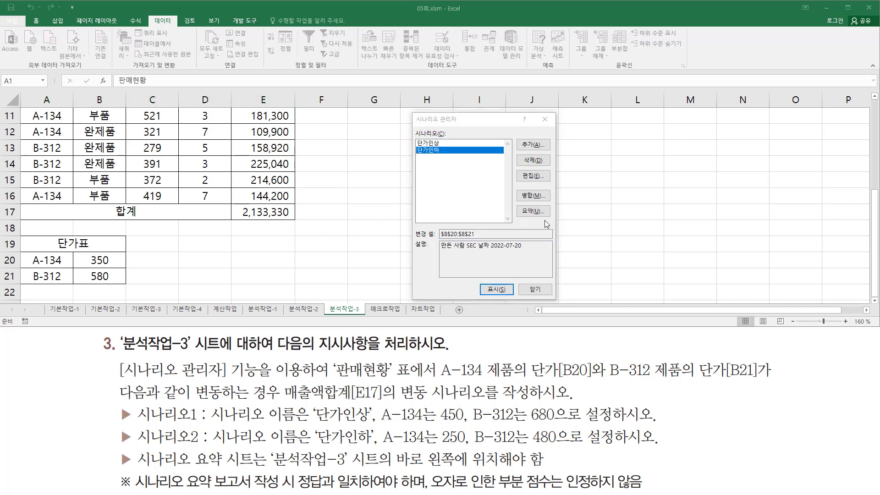
# Step: Create a scenario summary report of type 시나리오 요약 with E17 as the result cell
pyautogui.click(533, 211)
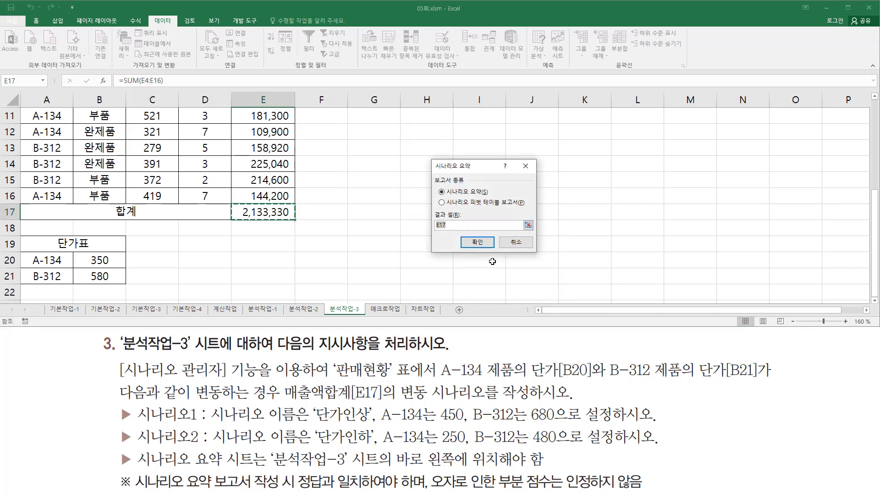
pyautogui.hotkey('ctrl', '2')
pyautogui.moveTo(431, 173); pyautogui.dragTo(527, 210)
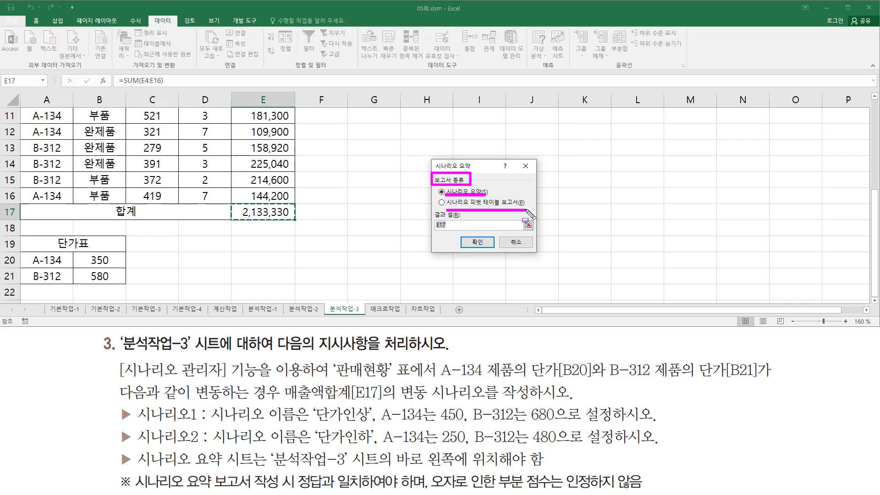
pyautogui.press('Escape')
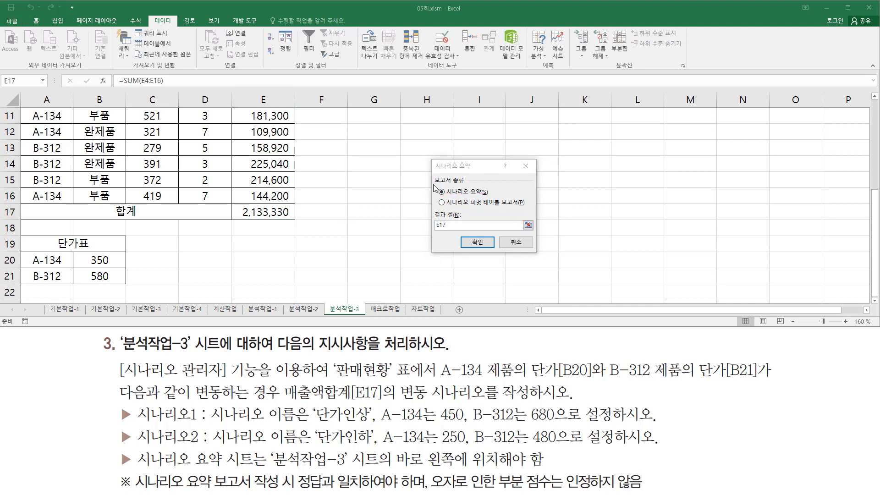
pyautogui.moveTo(435, 183); pyautogui.dragTo(494, 198)
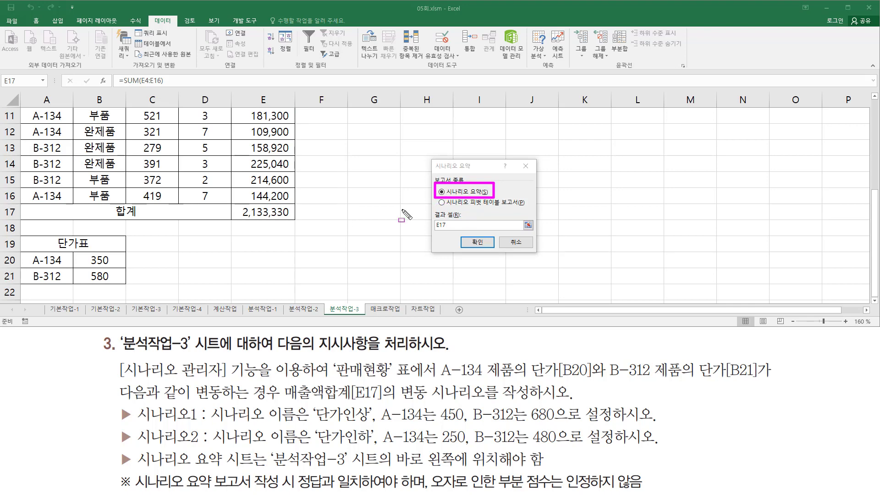
pyautogui.moveTo(85, 253); pyautogui.dragTo(115, 284)
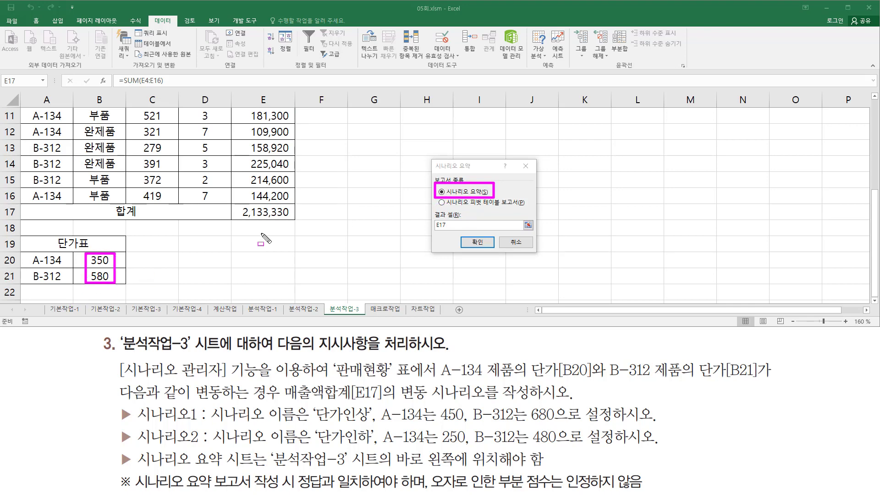
pyautogui.moveTo(239, 202); pyautogui.dragTo(290, 223)
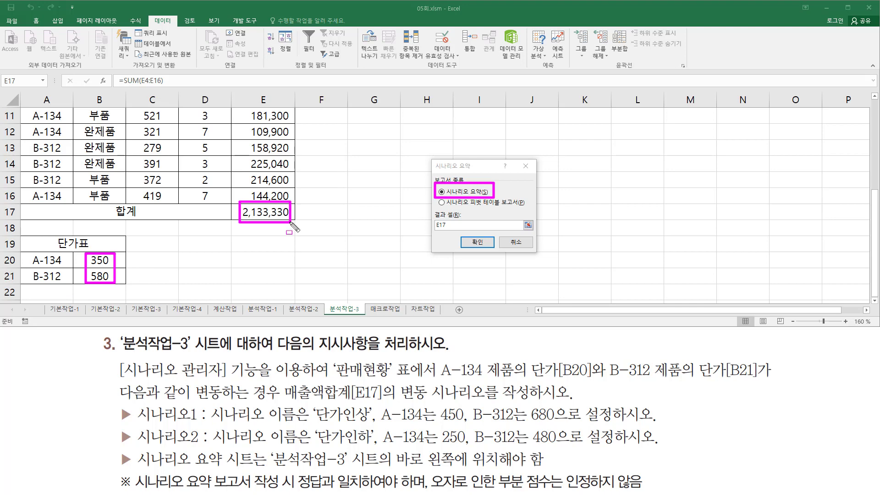
pyautogui.press('Escape')
pyautogui.click(449, 225)
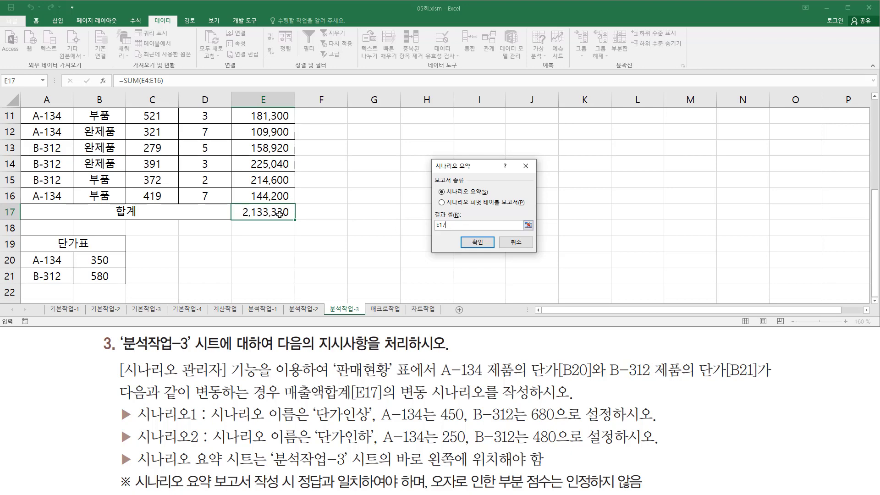
pyautogui.click(468, 242)
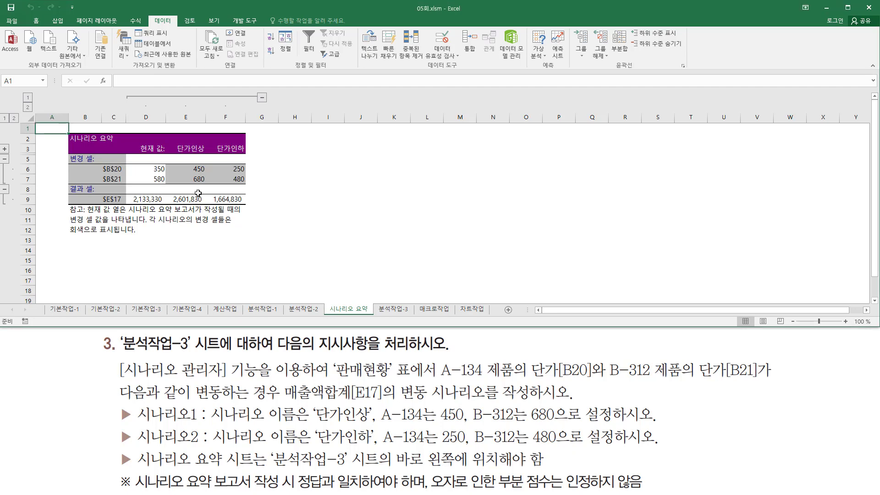
# Step: Check the 시나리오 요약 sheet's placement next to 분석작업-3, its cell references and its scenario names against the instructions
pyautogui.keyDown('ctrl'); pyautogui.scroll(4, 198, 193); pyautogui.keyUp('ctrl')
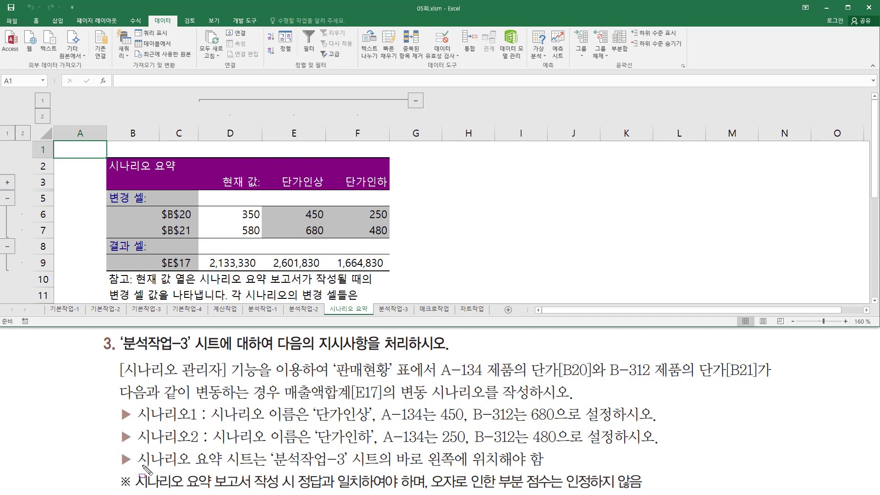
pyautogui.moveTo(138, 466); pyautogui.dragTo(461, 467)
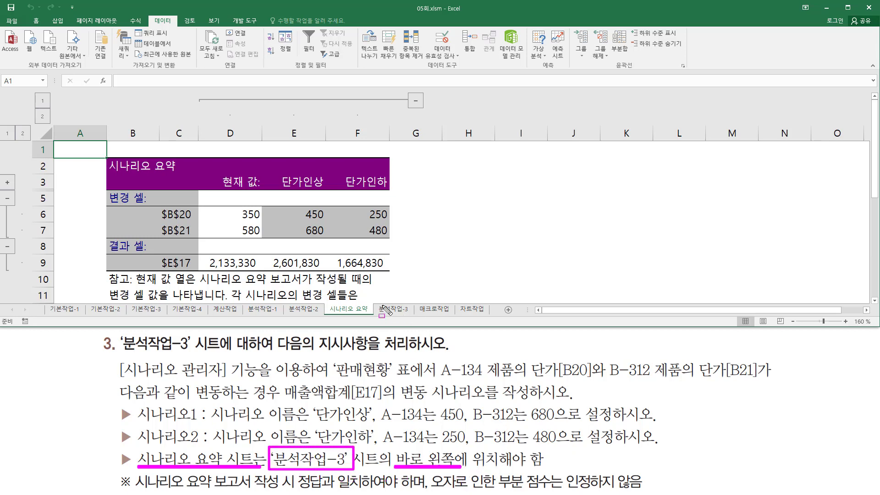
pyautogui.moveTo(379, 303); pyautogui.dragTo(408, 313)
pyautogui.press('Escape')
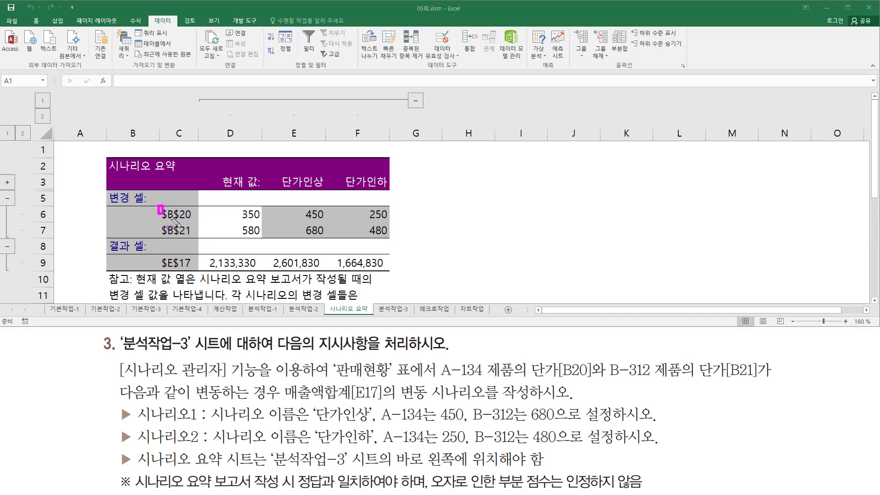
pyautogui.moveTo(158, 206)
pyautogui.mouseDown()
pyautogui.moveTo(198, 224)
pyautogui.moveTo(197, 271)
pyautogui.mouseUp()
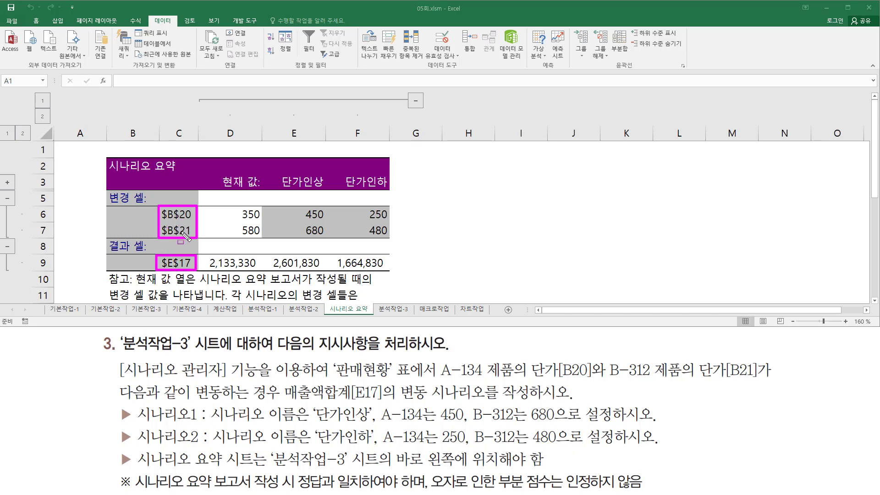
pyautogui.press('Escape')
pyautogui.hotkey('ctrl', 'shift', 'd')
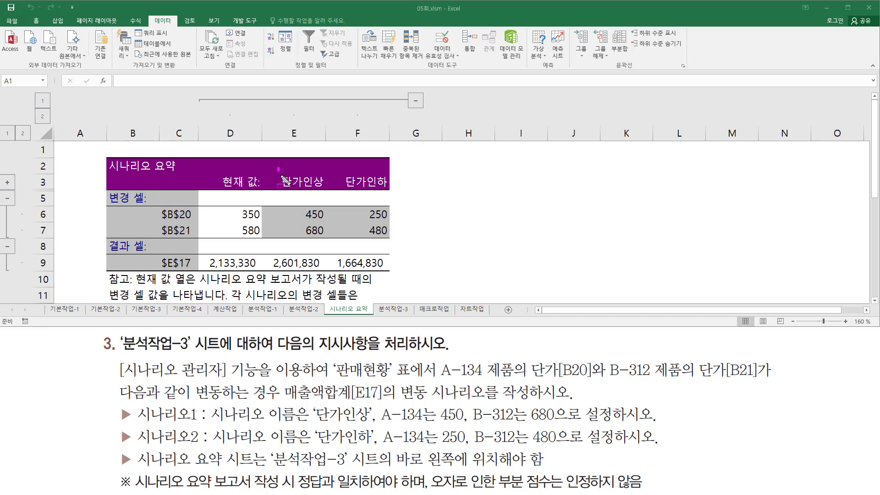
pyautogui.moveTo(278, 168)
pyautogui.mouseDown()
pyautogui.moveTo(331, 196)
pyautogui.moveTo(394, 196)
pyautogui.mouseUp()
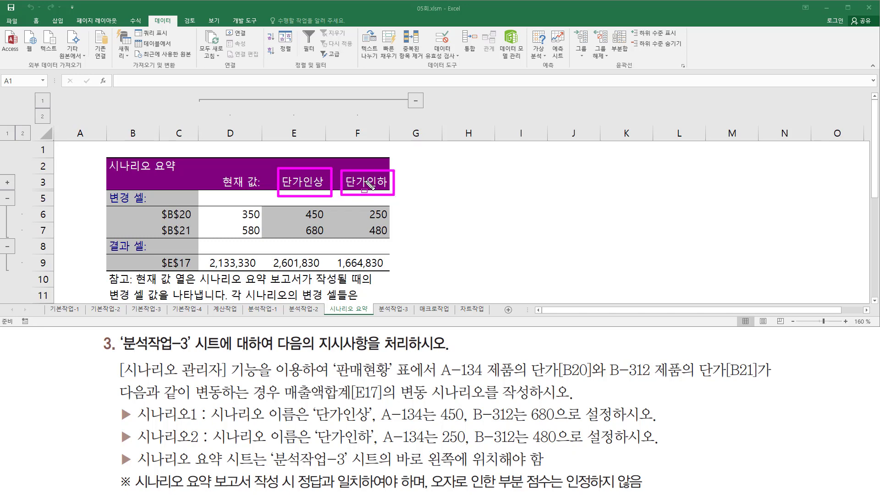
pyautogui.moveTo(313, 399); pyautogui.dragTo(375, 447)
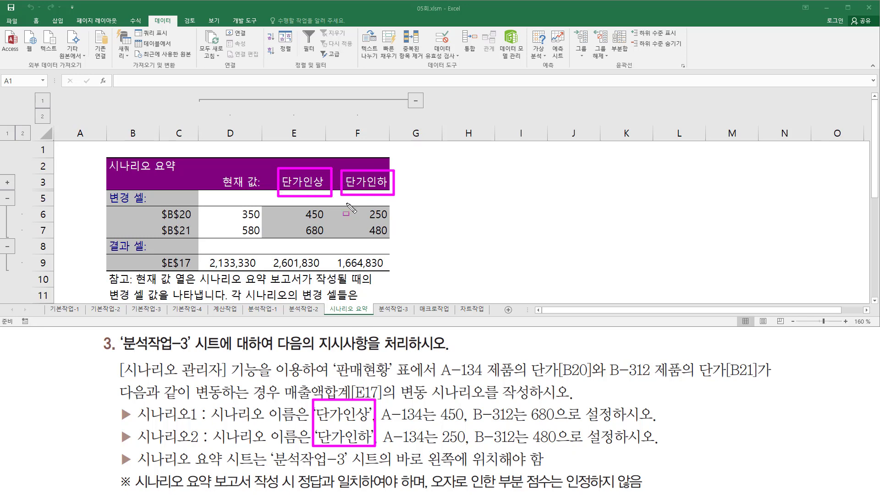
pyautogui.press('Escape')
pyautogui.hotkey('ctrl', 'alt', 'd')
# Step: Review the changing-cell values and E17 results for the current, 단가인상 and 단가인하 columns, checking for typing errors
pyautogui.moveTo(232, 205)
pyautogui.mouseDown()
pyautogui.moveTo(249, 215)
pyautogui.moveTo(269, 254)
pyautogui.moveTo(266, 242)
pyautogui.mouseUp()
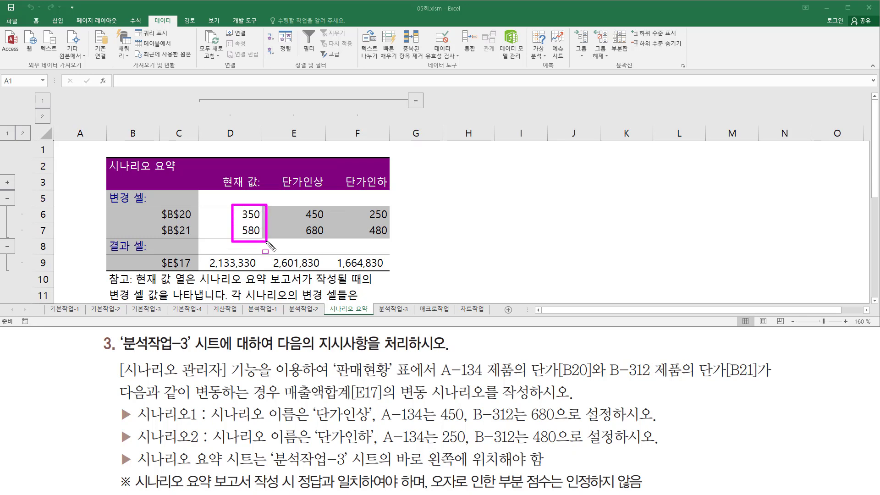
pyautogui.moveTo(208, 256); pyautogui.dragTo(259, 273)
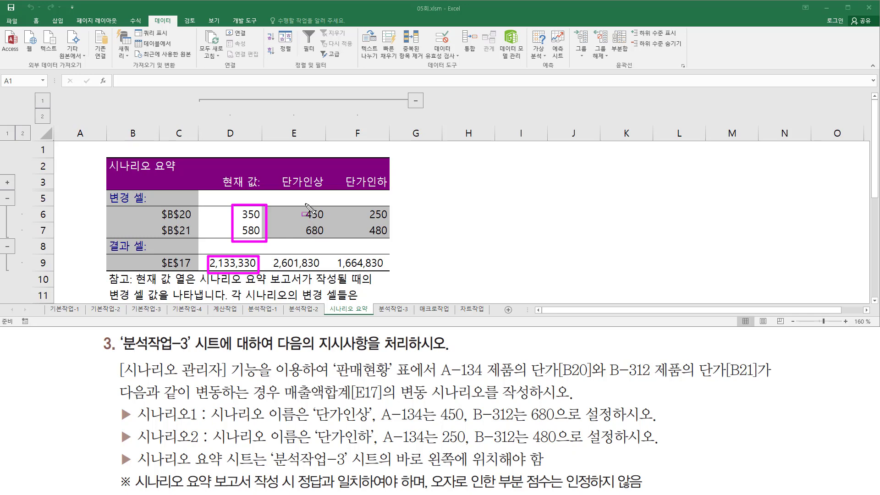
pyautogui.moveTo(308, 207); pyautogui.dragTo(330, 246)
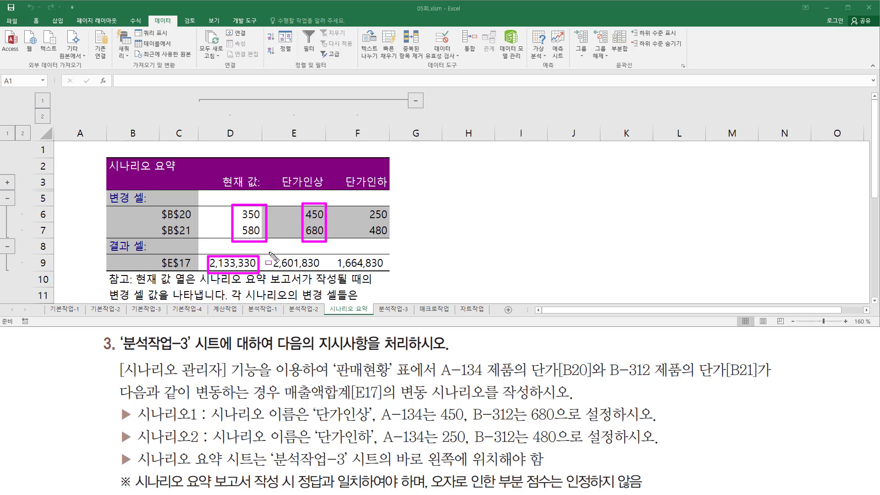
pyautogui.moveTo(271, 253)
pyautogui.mouseDown()
pyautogui.moveTo(276, 272)
pyautogui.moveTo(325, 274)
pyautogui.mouseUp()
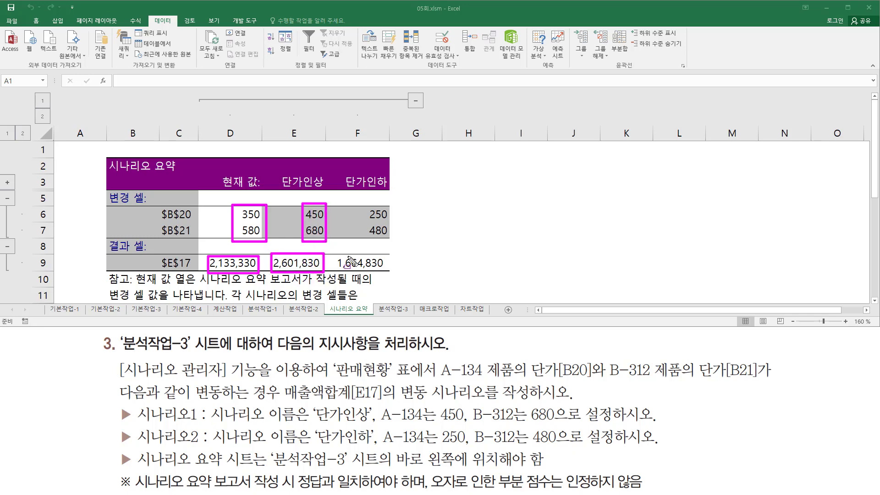
pyautogui.moveTo(361, 203); pyautogui.dragTo(393, 240)
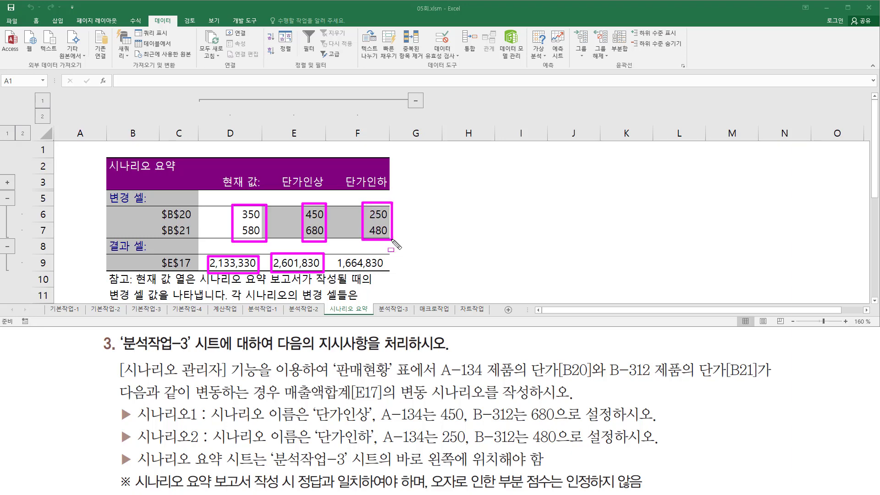
pyautogui.moveTo(334, 250); pyautogui.dragTo(391, 272)
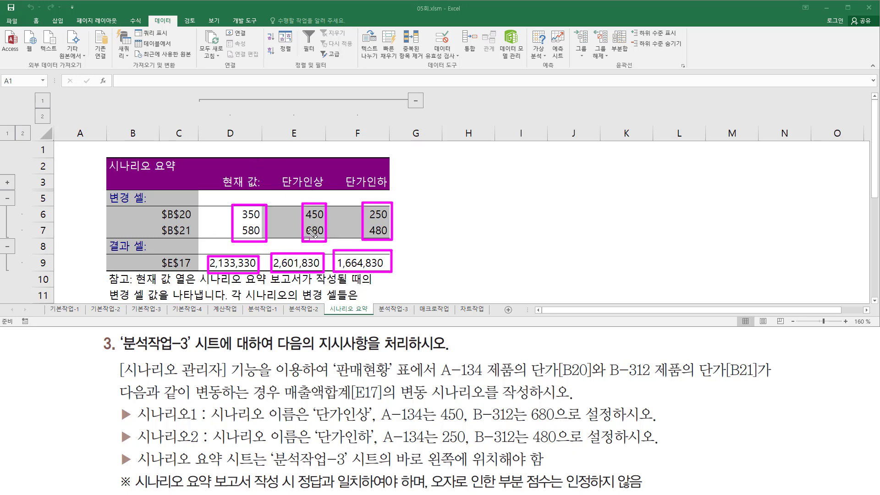
pyautogui.press('e')
pyautogui.moveTo(138, 471)
pyautogui.mouseDown()
pyautogui.moveTo(167, 492)
pyautogui.moveTo(372, 489)
pyautogui.mouseUp()
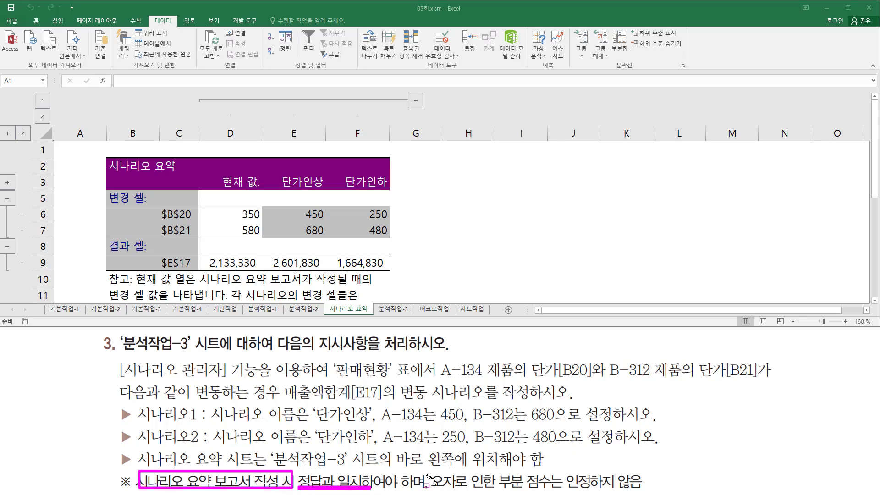
pyautogui.moveTo(430, 469); pyautogui.dragTo(649, 492)
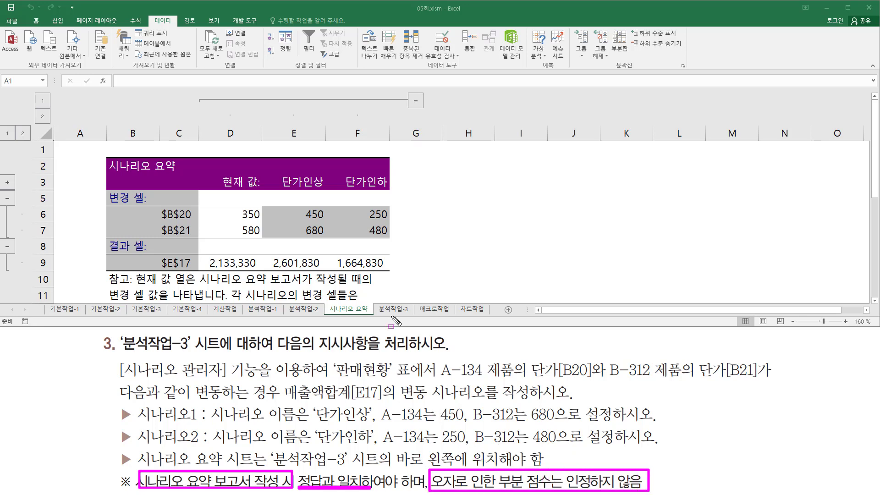
pyautogui.moveTo(276, 173)
pyautogui.mouseDown()
pyautogui.moveTo(334, 195)
pyautogui.moveTo(350, 181)
pyautogui.moveTo(394, 193)
pyautogui.mouseUp()
pyautogui.moveTo(304, 205)
pyautogui.mouseDown()
pyautogui.moveTo(333, 223)
pyautogui.moveTo(315, 228)
pyautogui.moveTo(329, 235)
pyautogui.mouseUp()
pyautogui.moveTo(368, 205)
pyautogui.mouseDown()
pyautogui.moveTo(393, 219)
pyautogui.moveTo(370, 236)
pyautogui.moveTo(394, 242)
pyautogui.moveTo(393, 224)
pyautogui.mouseUp()
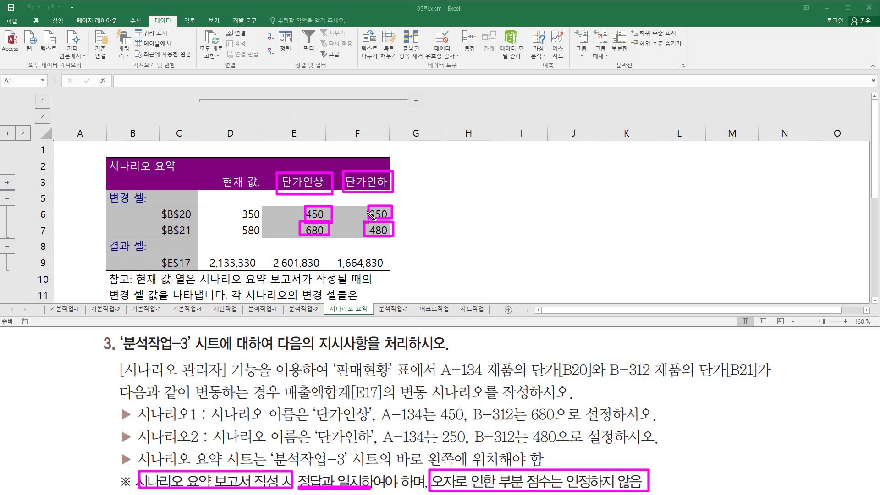
pyautogui.press('Escape')
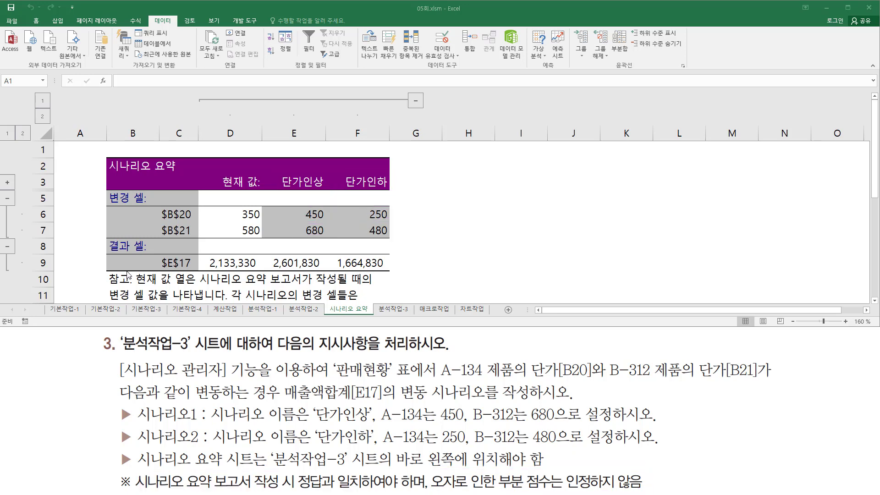